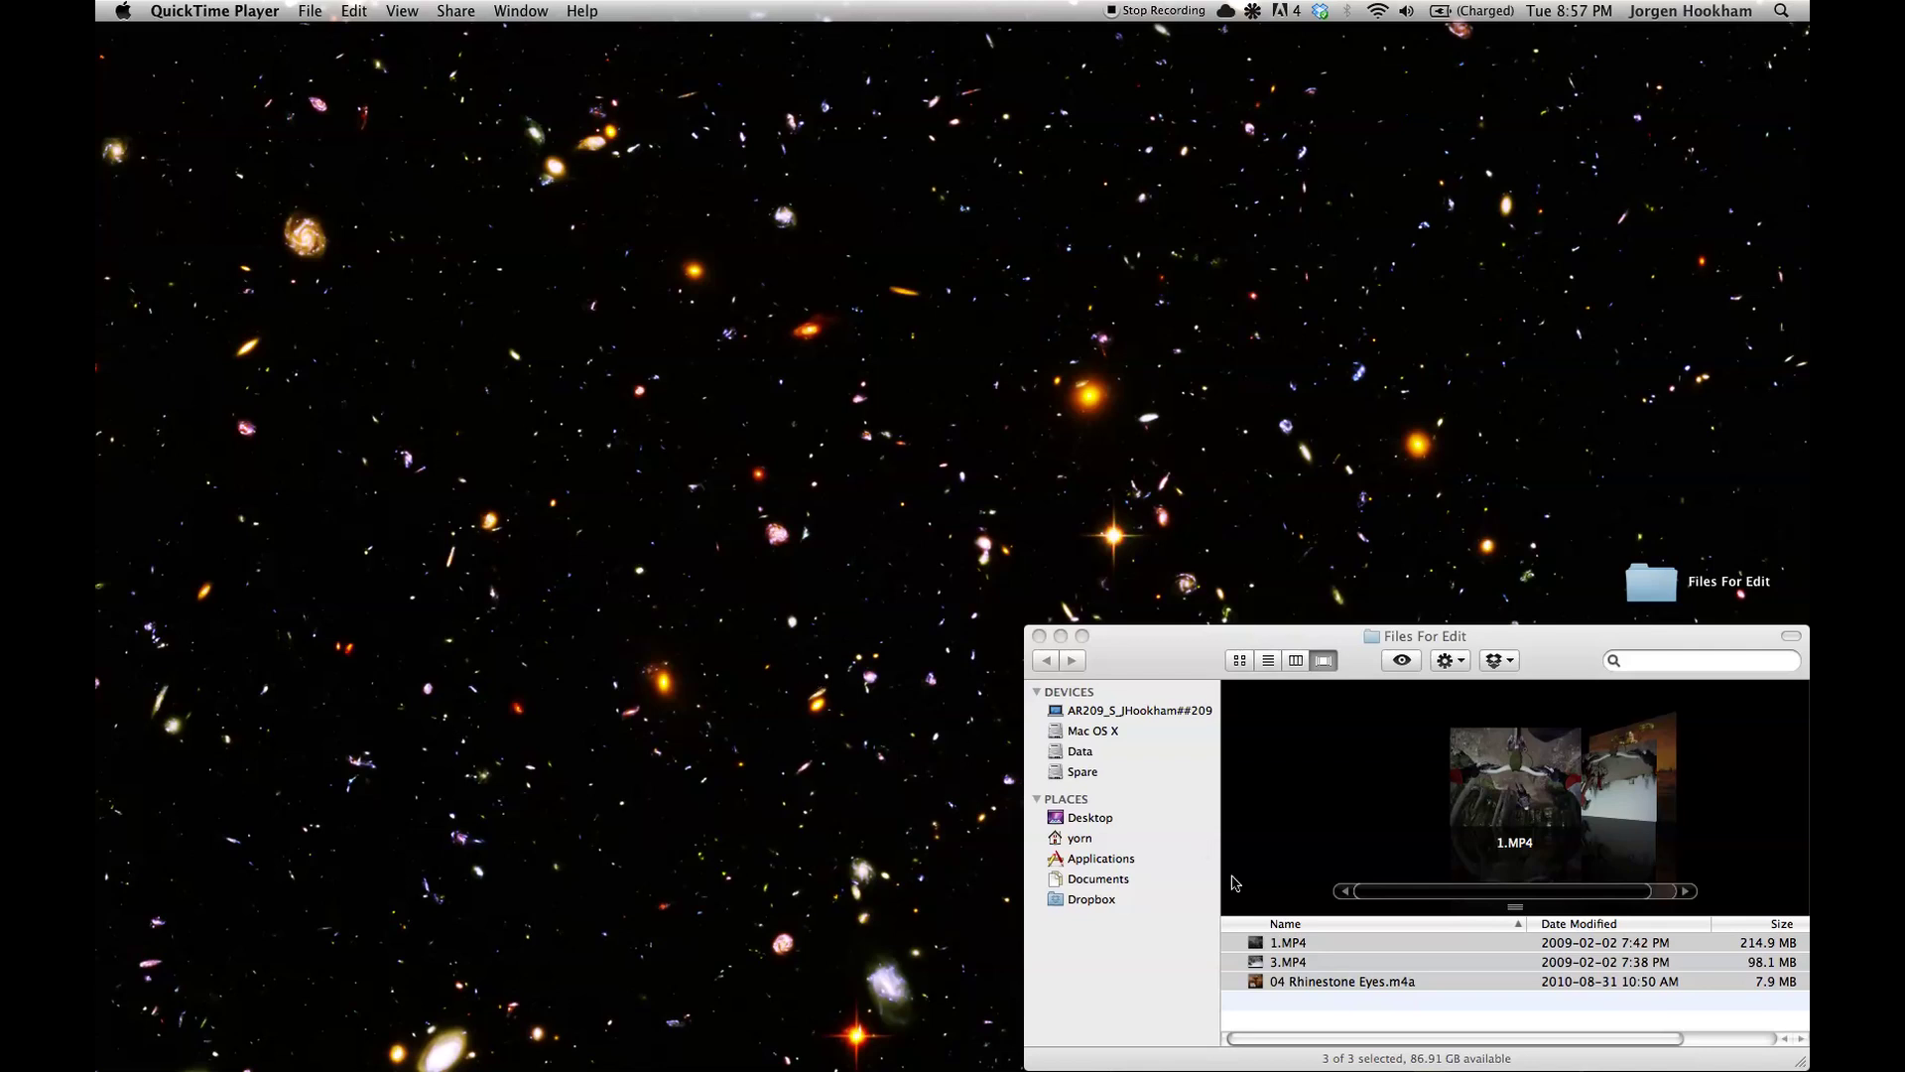
Select 1.MP4, 3.MP4 and 04 Rhinestone Eyes.m4a together in the Files For Edit folder
click(1310, 948)
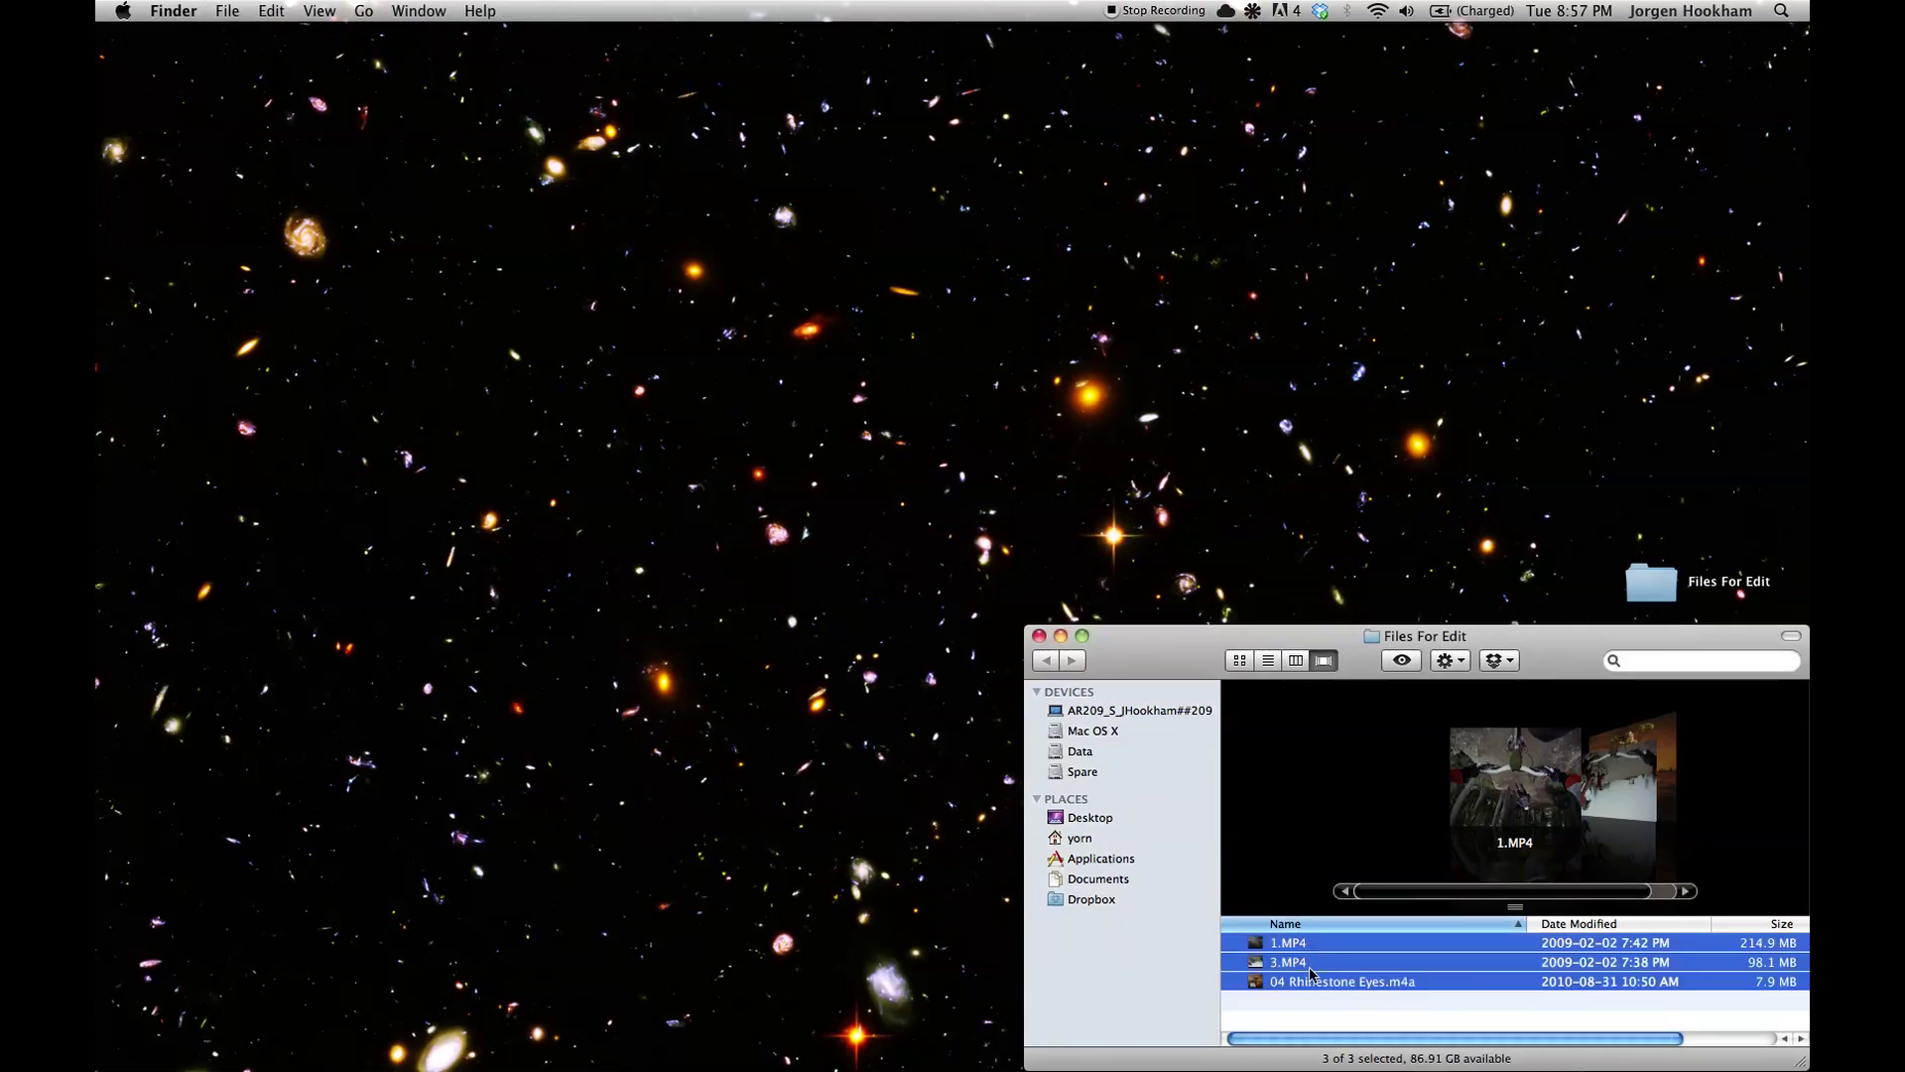
click(1310, 999)
click(1328, 982)
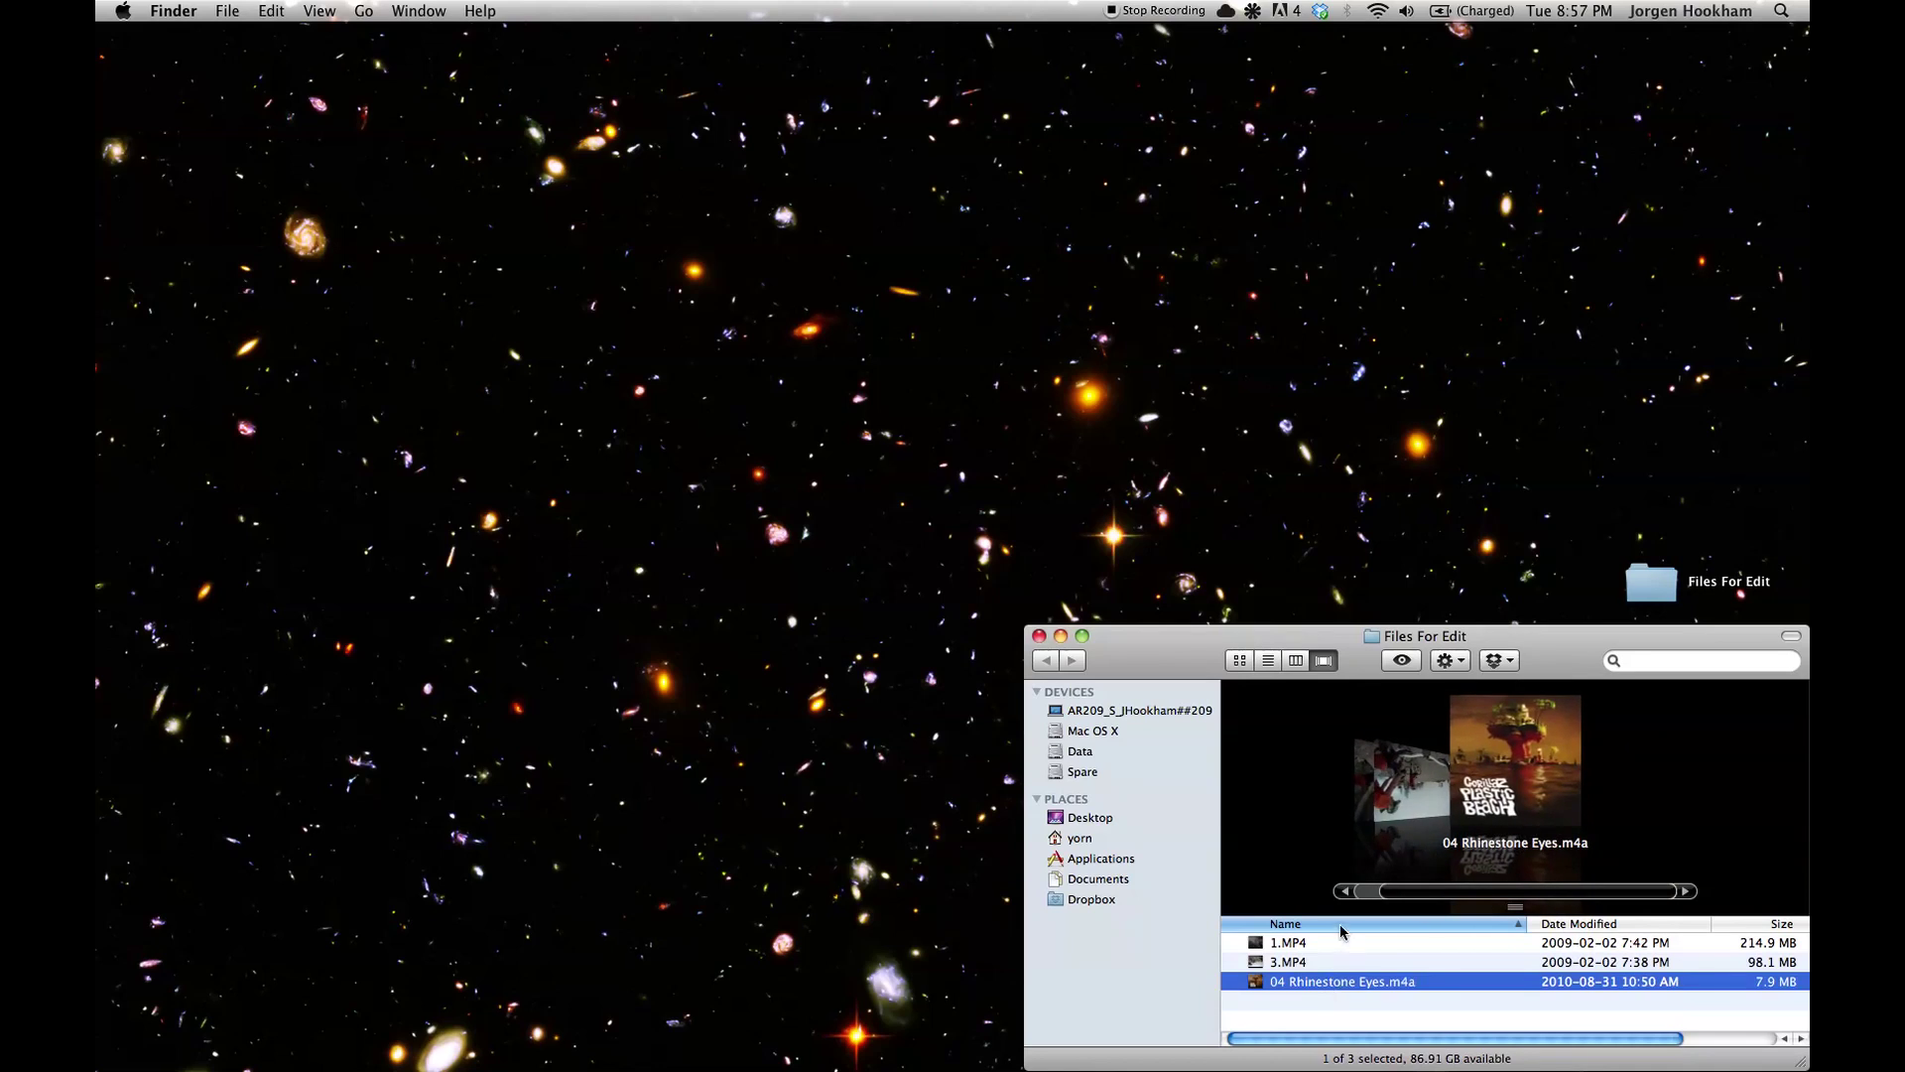
shift+click(1319, 948)
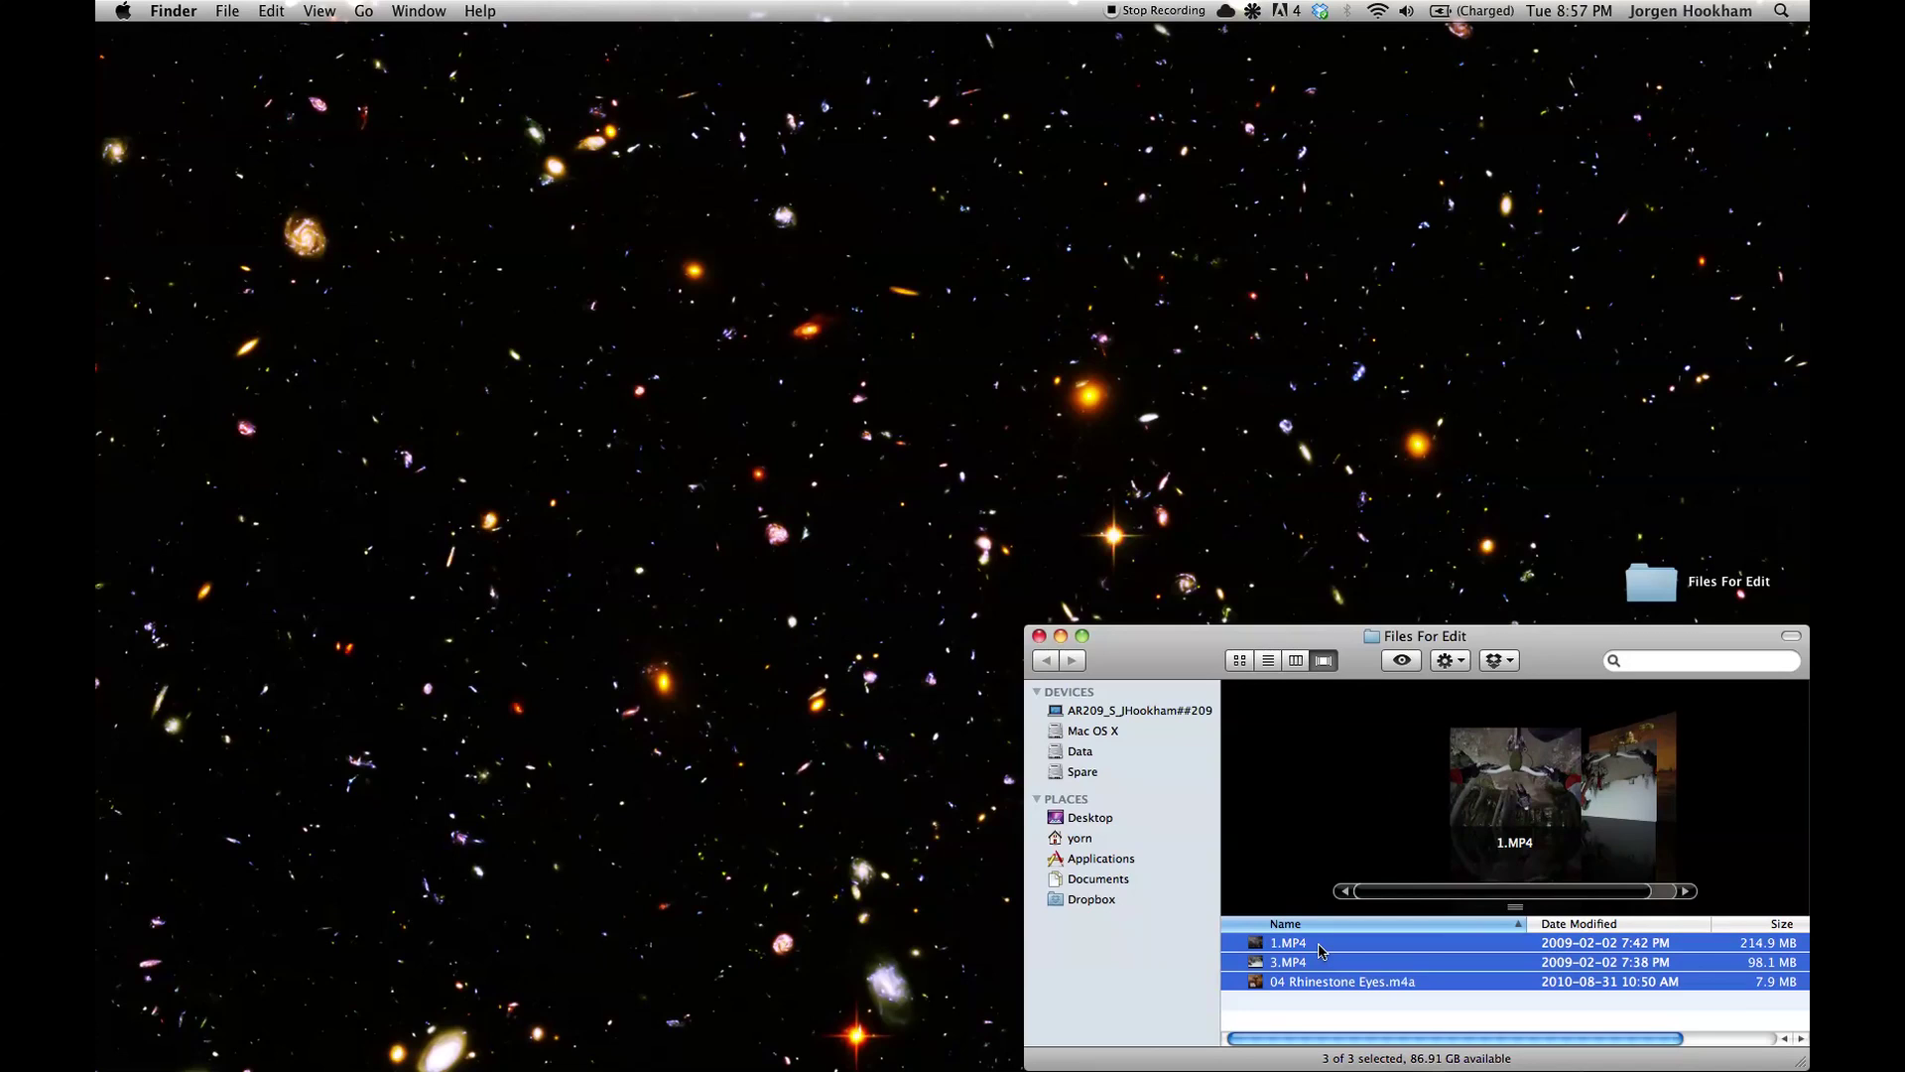
Open 1.MP4, 3.MP4 and 04 Rhinestone Eyes.m4a in QuickTime Player 7
right_click(1319, 951)
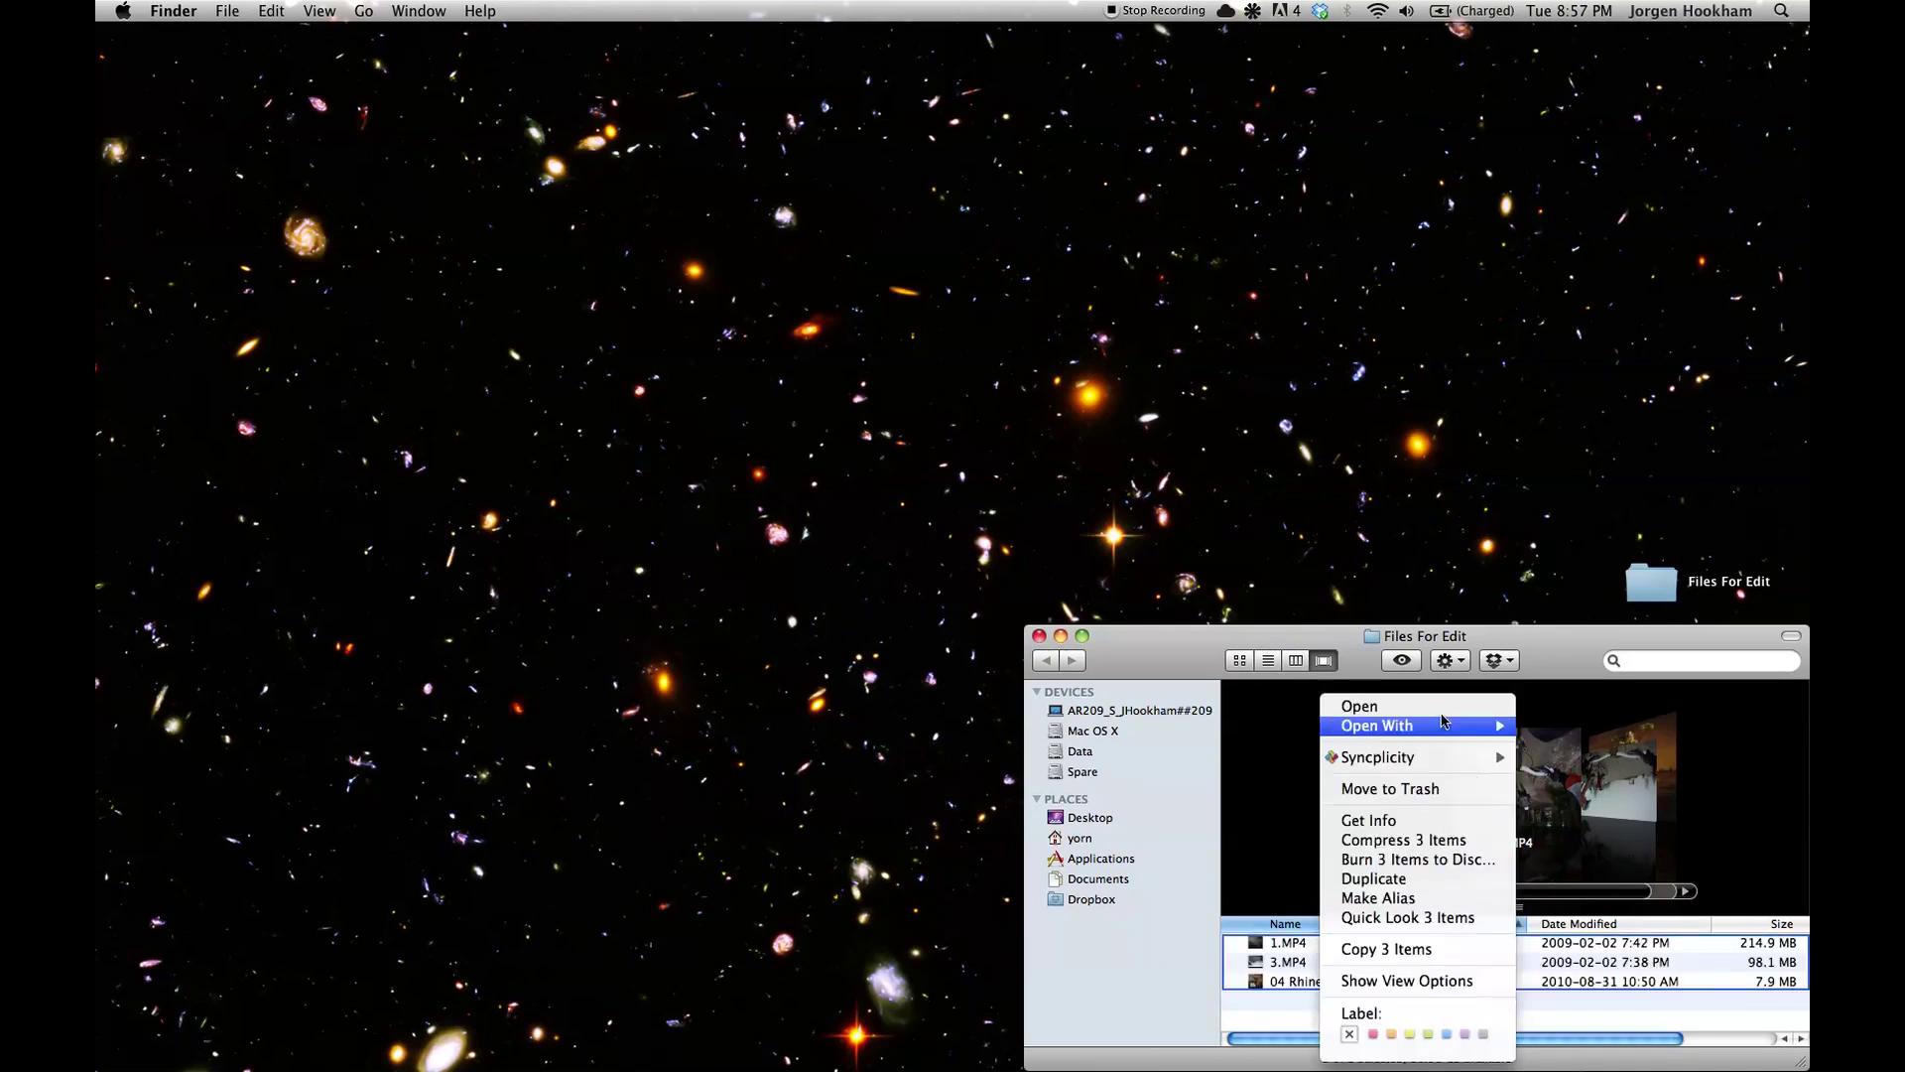
mouse_move(1435, 725)
click(1615, 750)
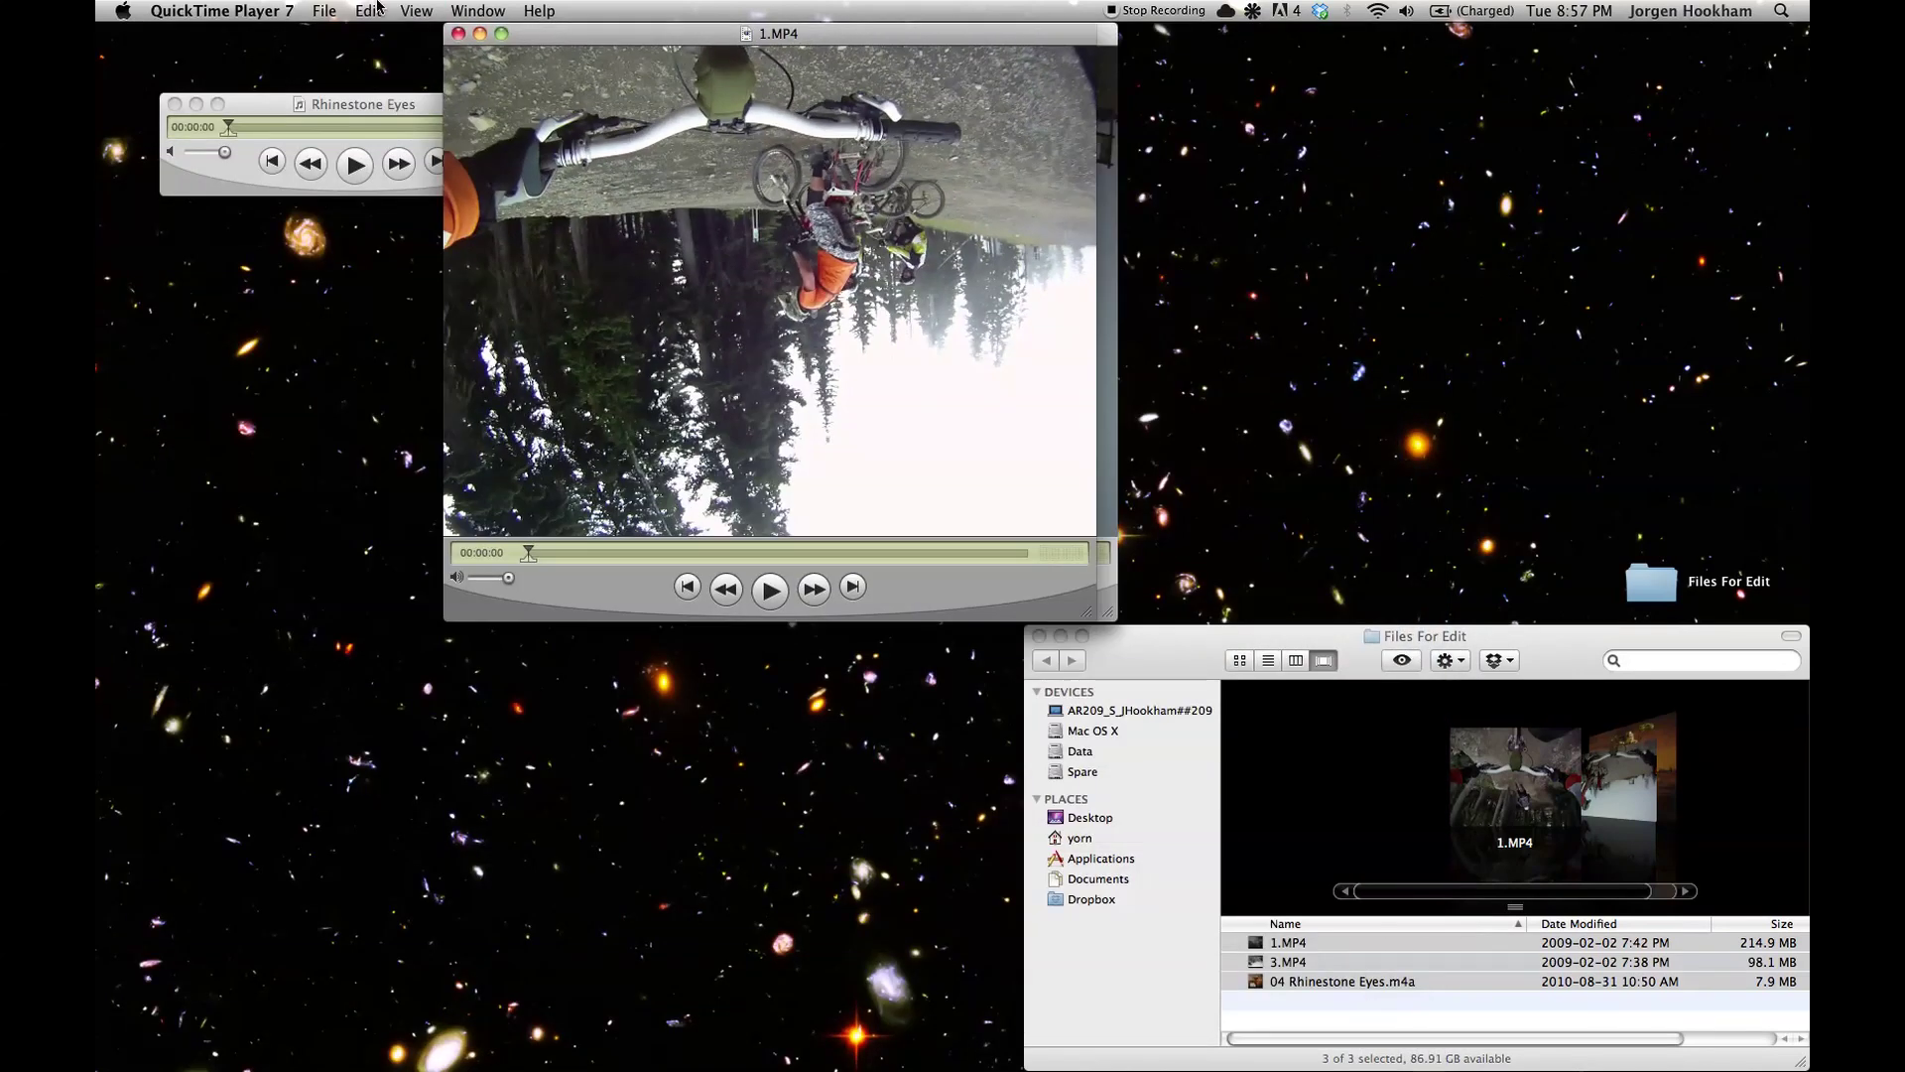
Arrange the 1.MP4 and 3.MP4 movie windows side by side
click(414, 11)
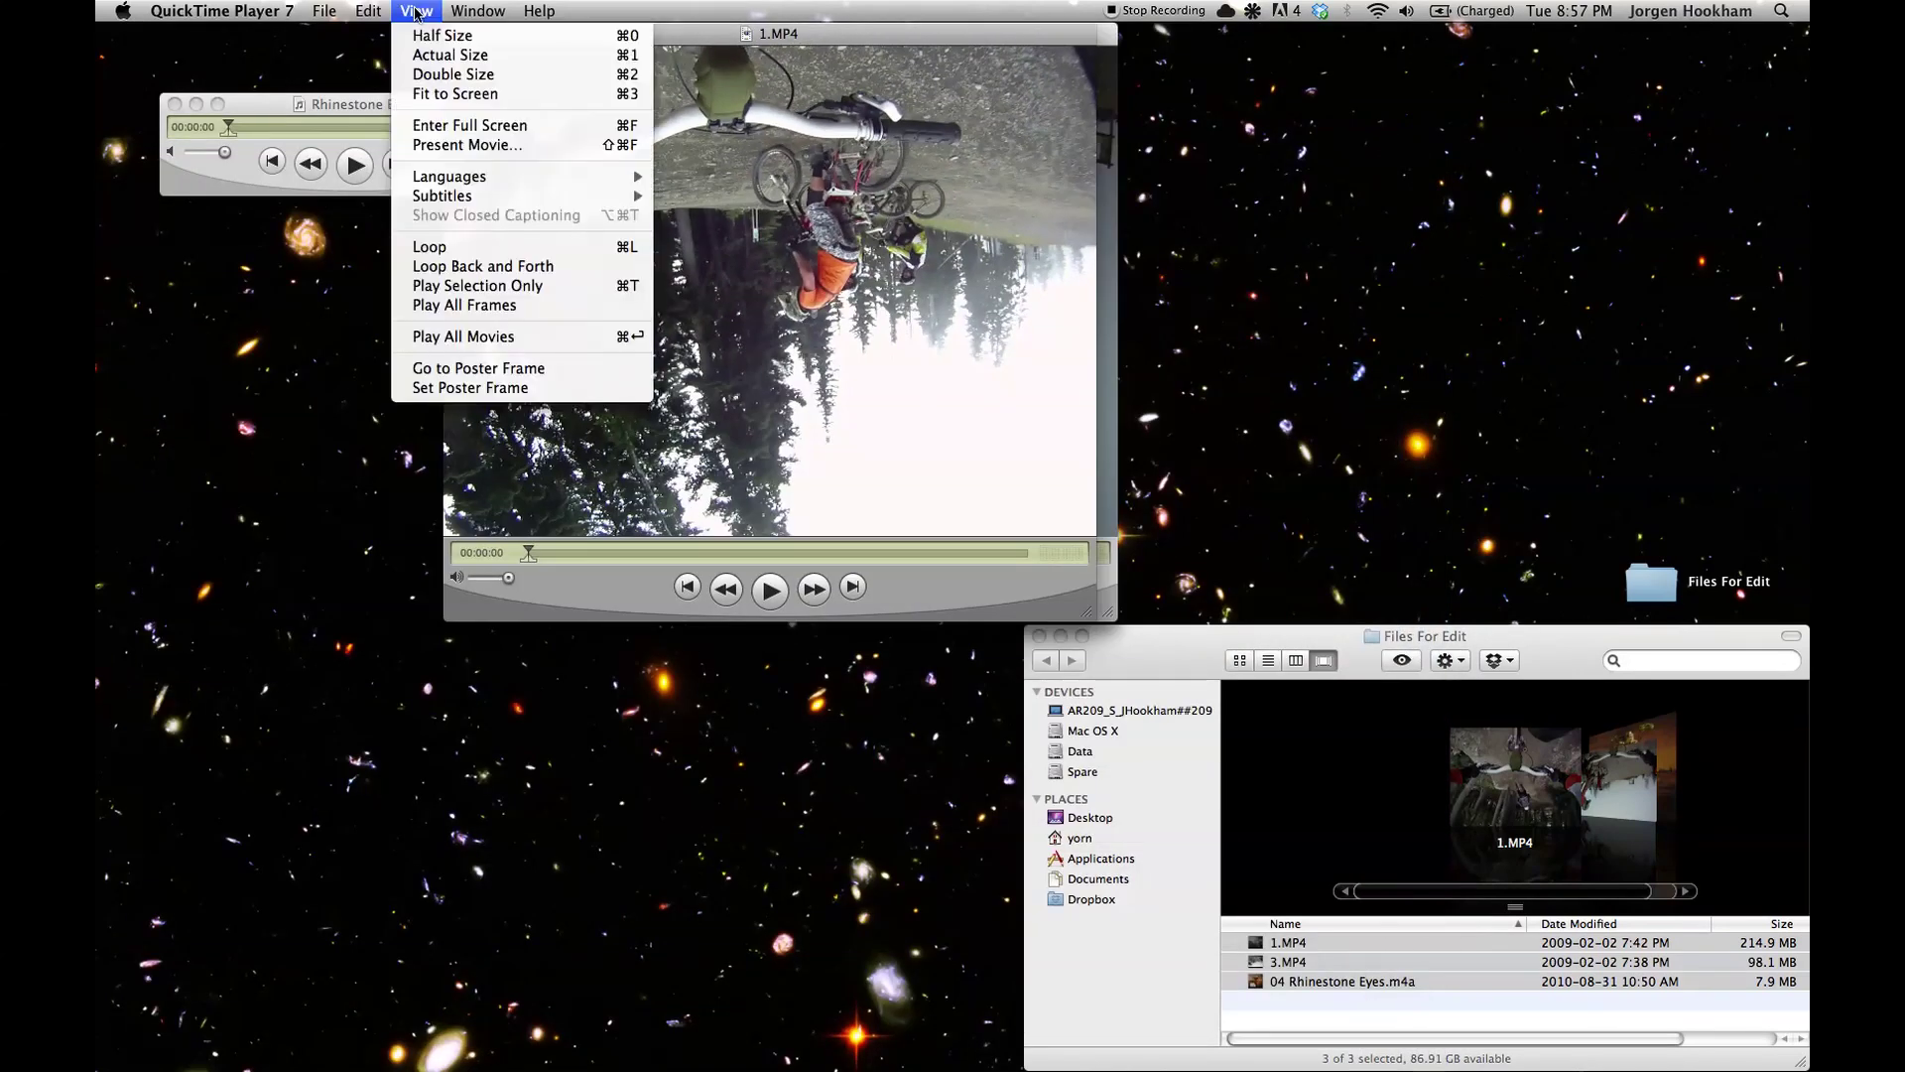
click(907, 161)
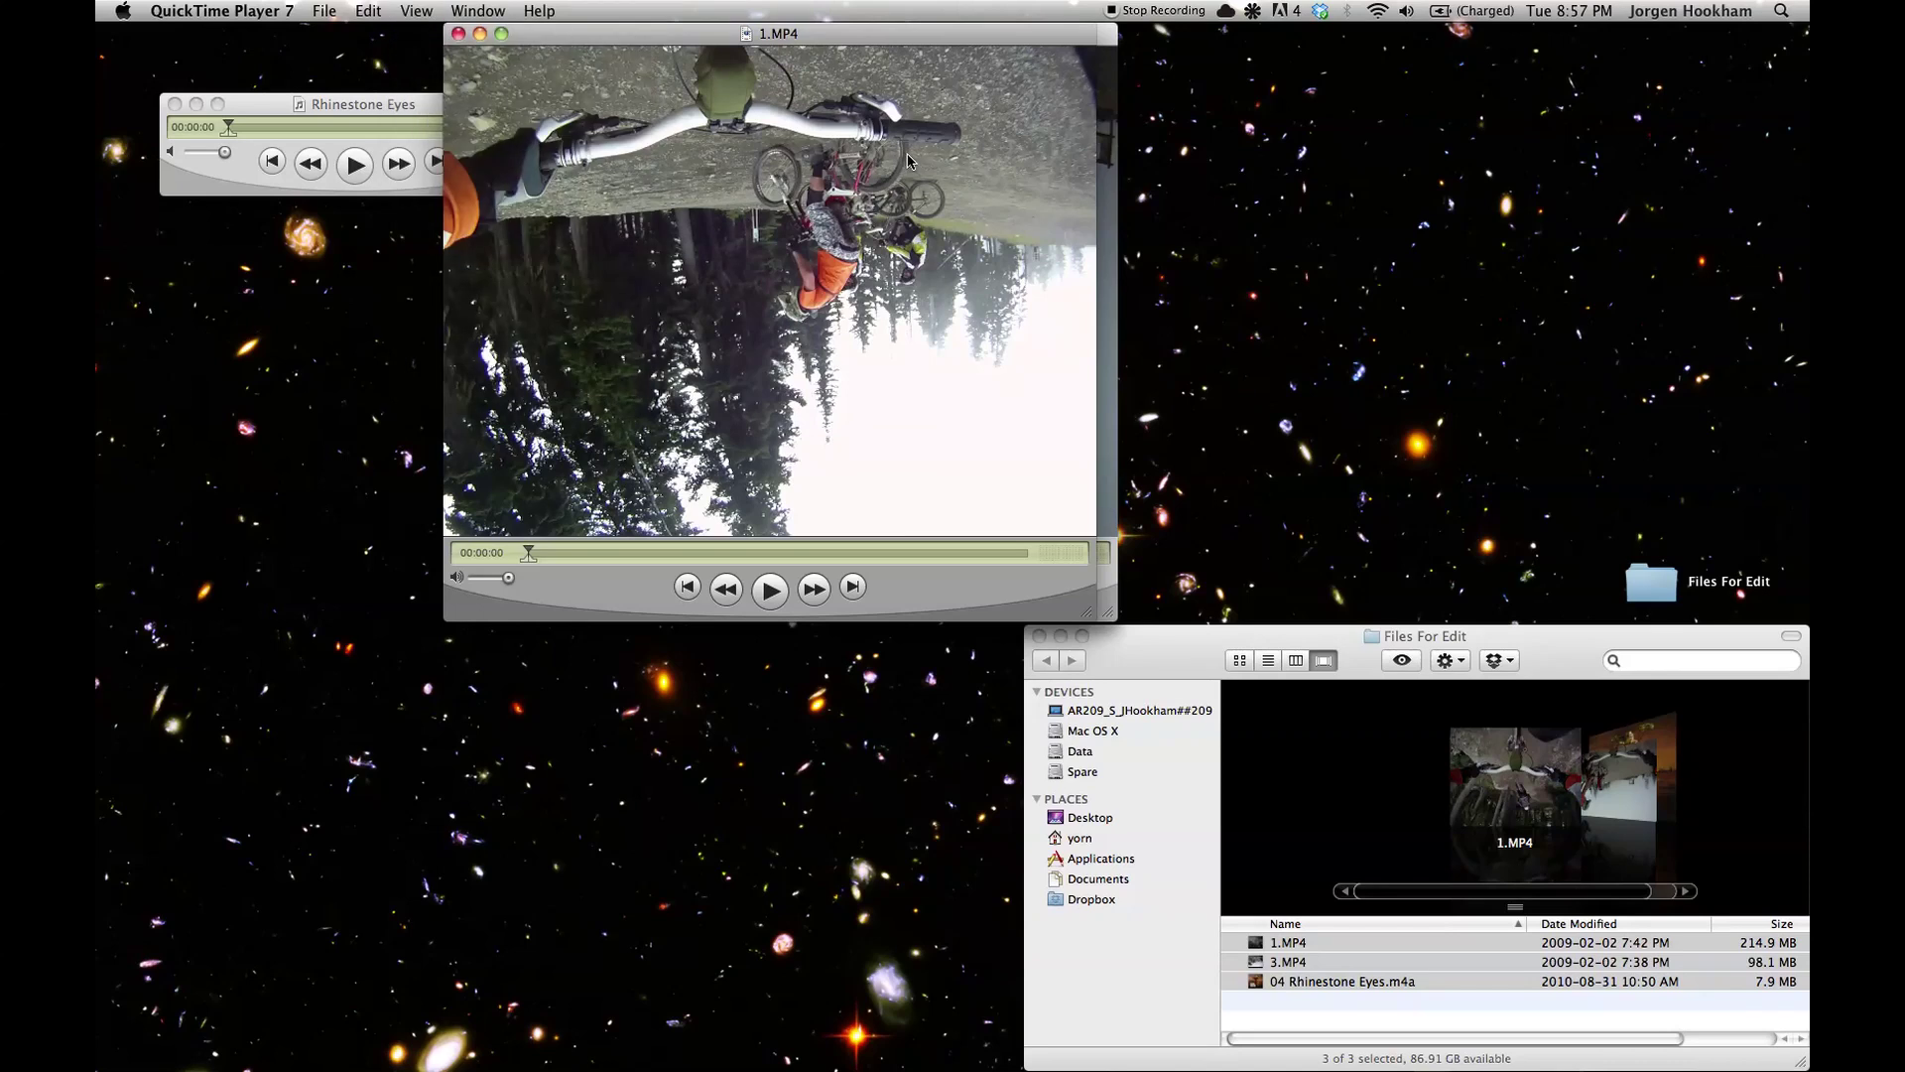
drag(797, 50, 1507, 32)
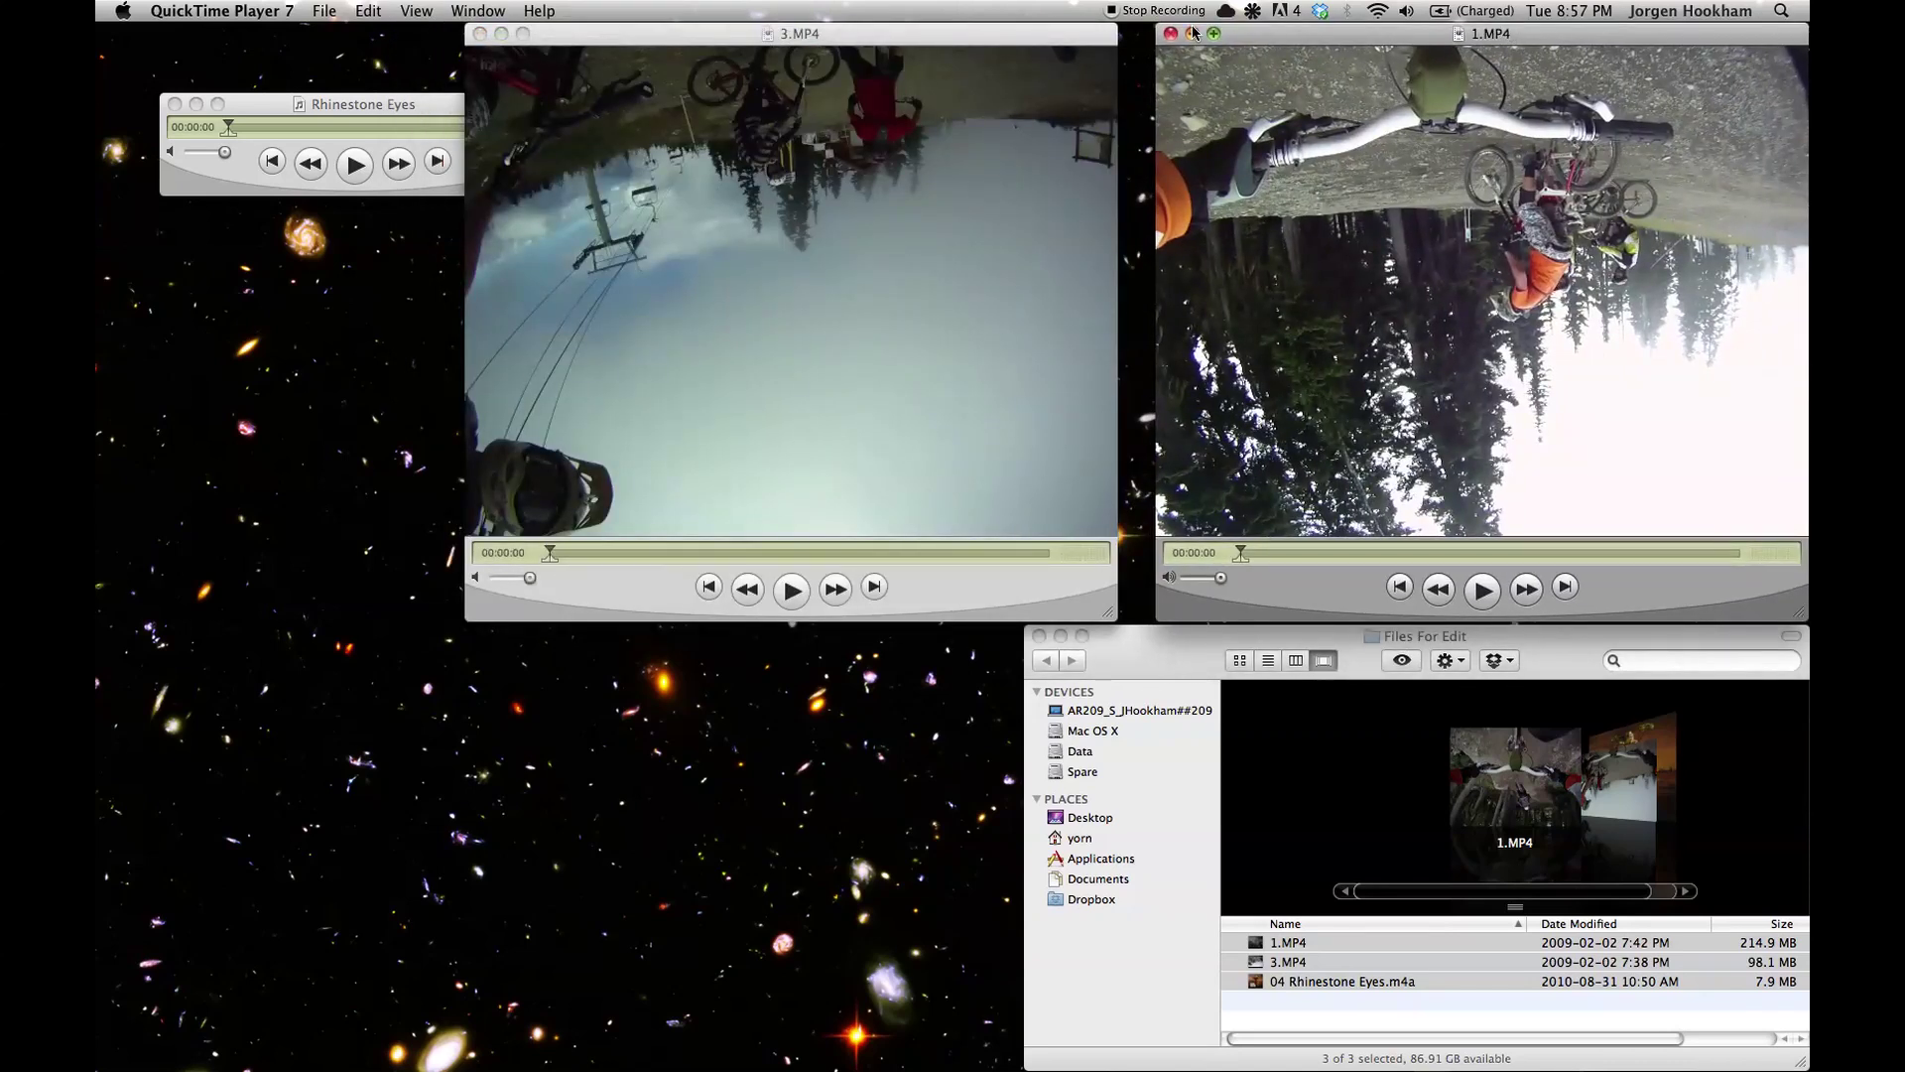
drag(1032, 34, 1067, 32)
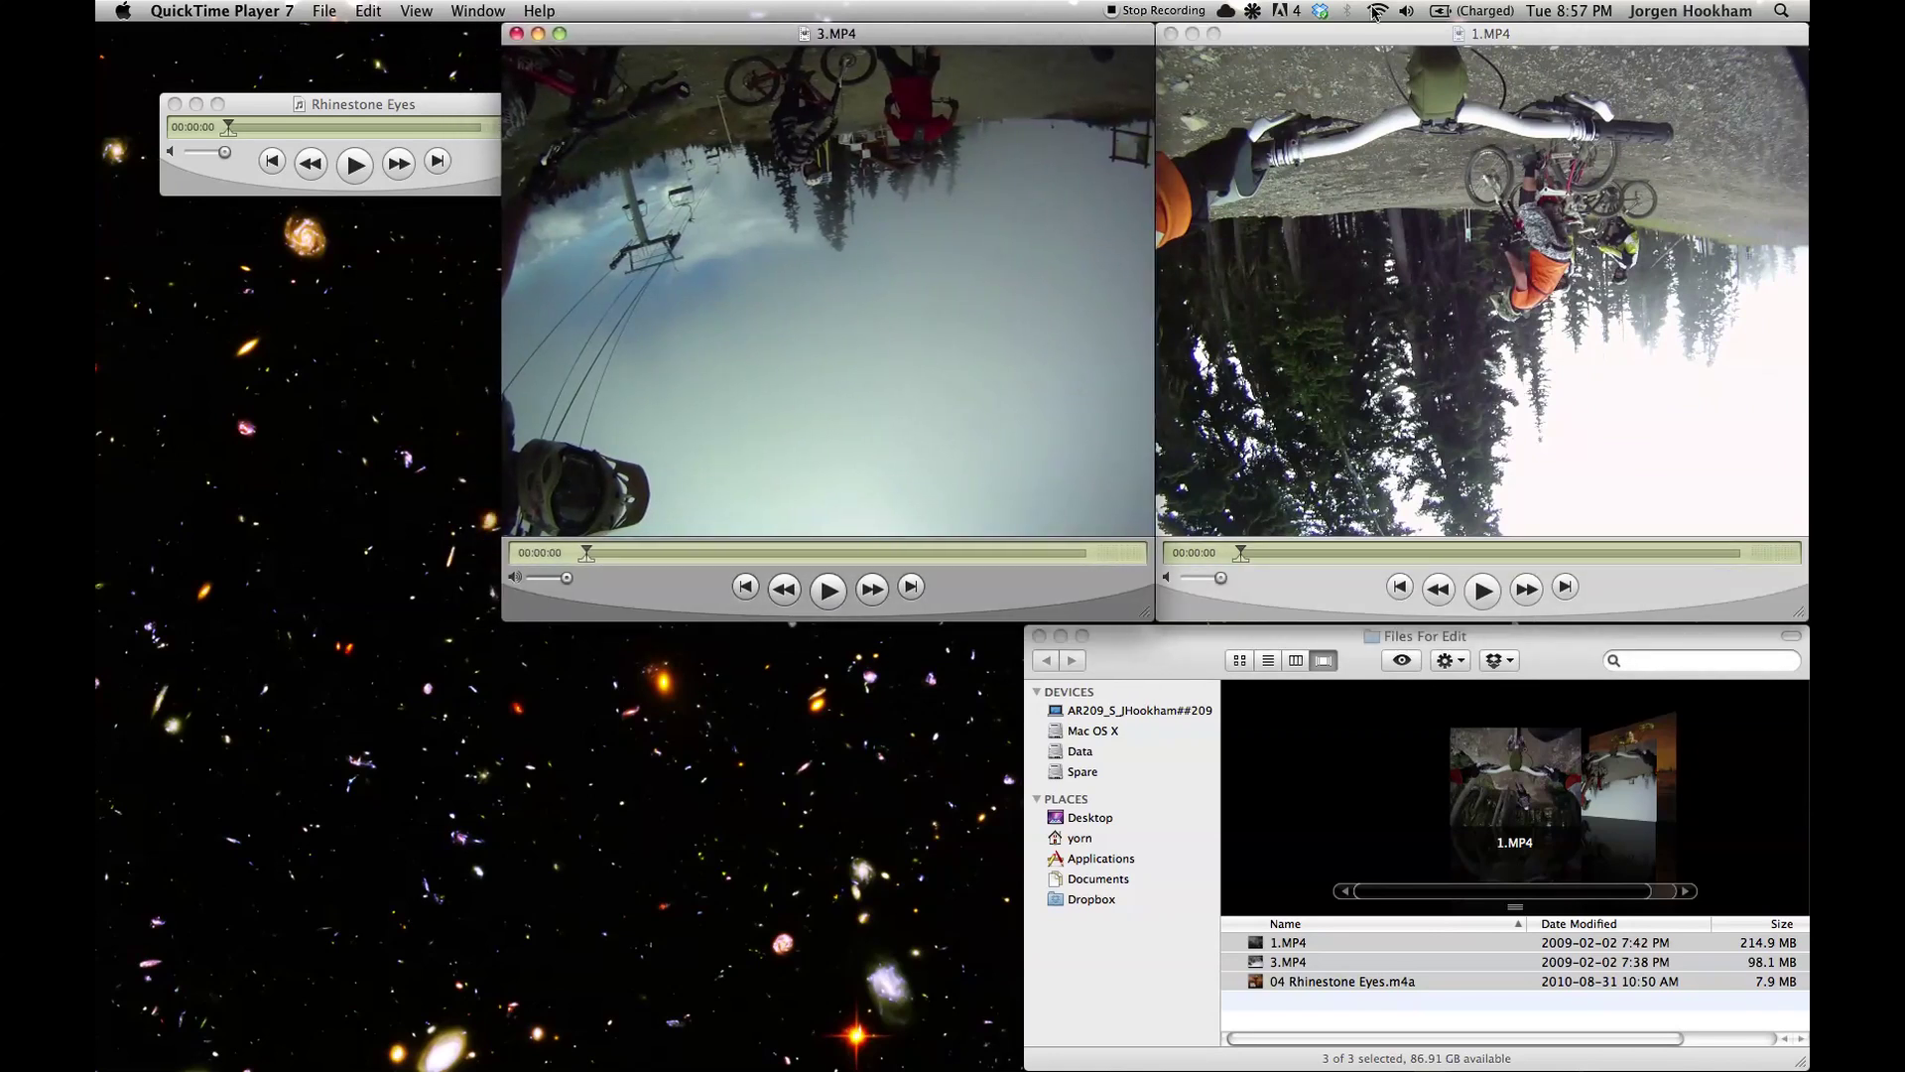
Open the movie properties for 1.MP4 and close the Files For Edit folder window
click(1350, 44)
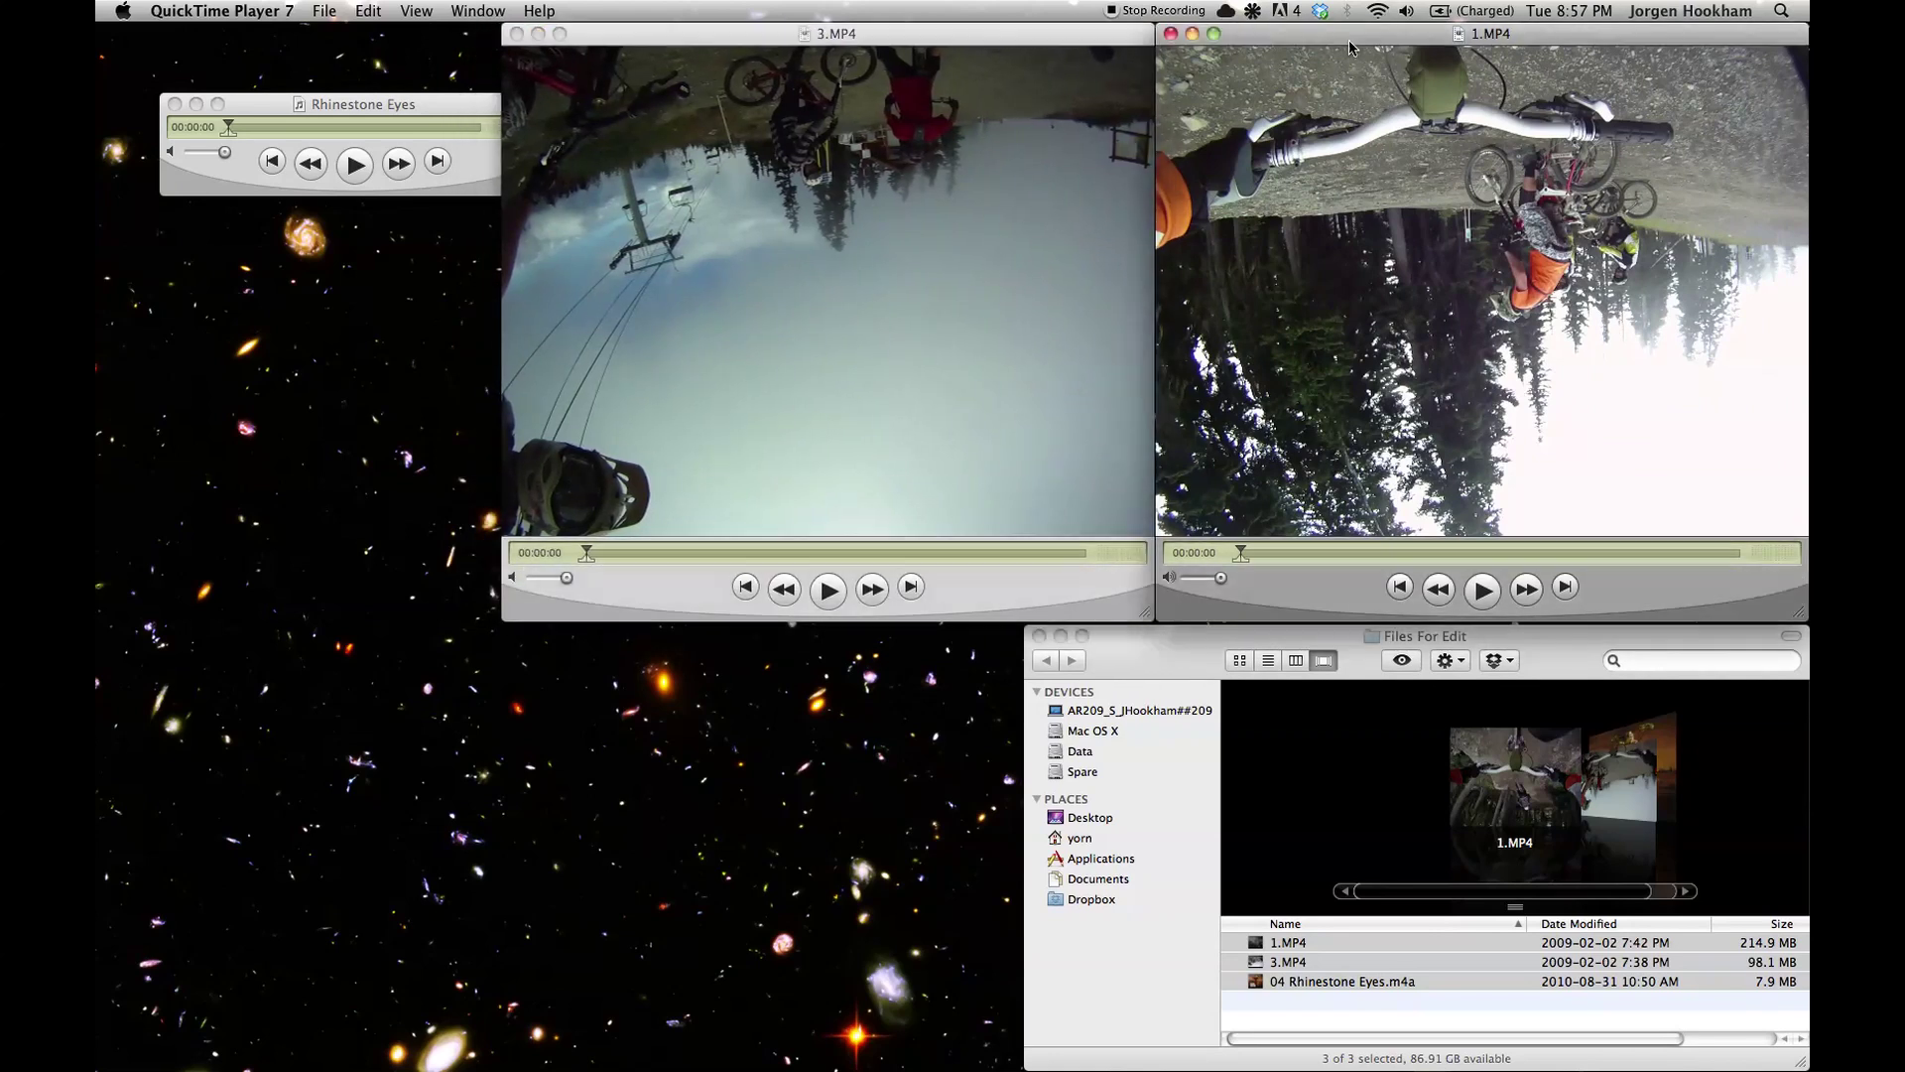
click(464, 12)
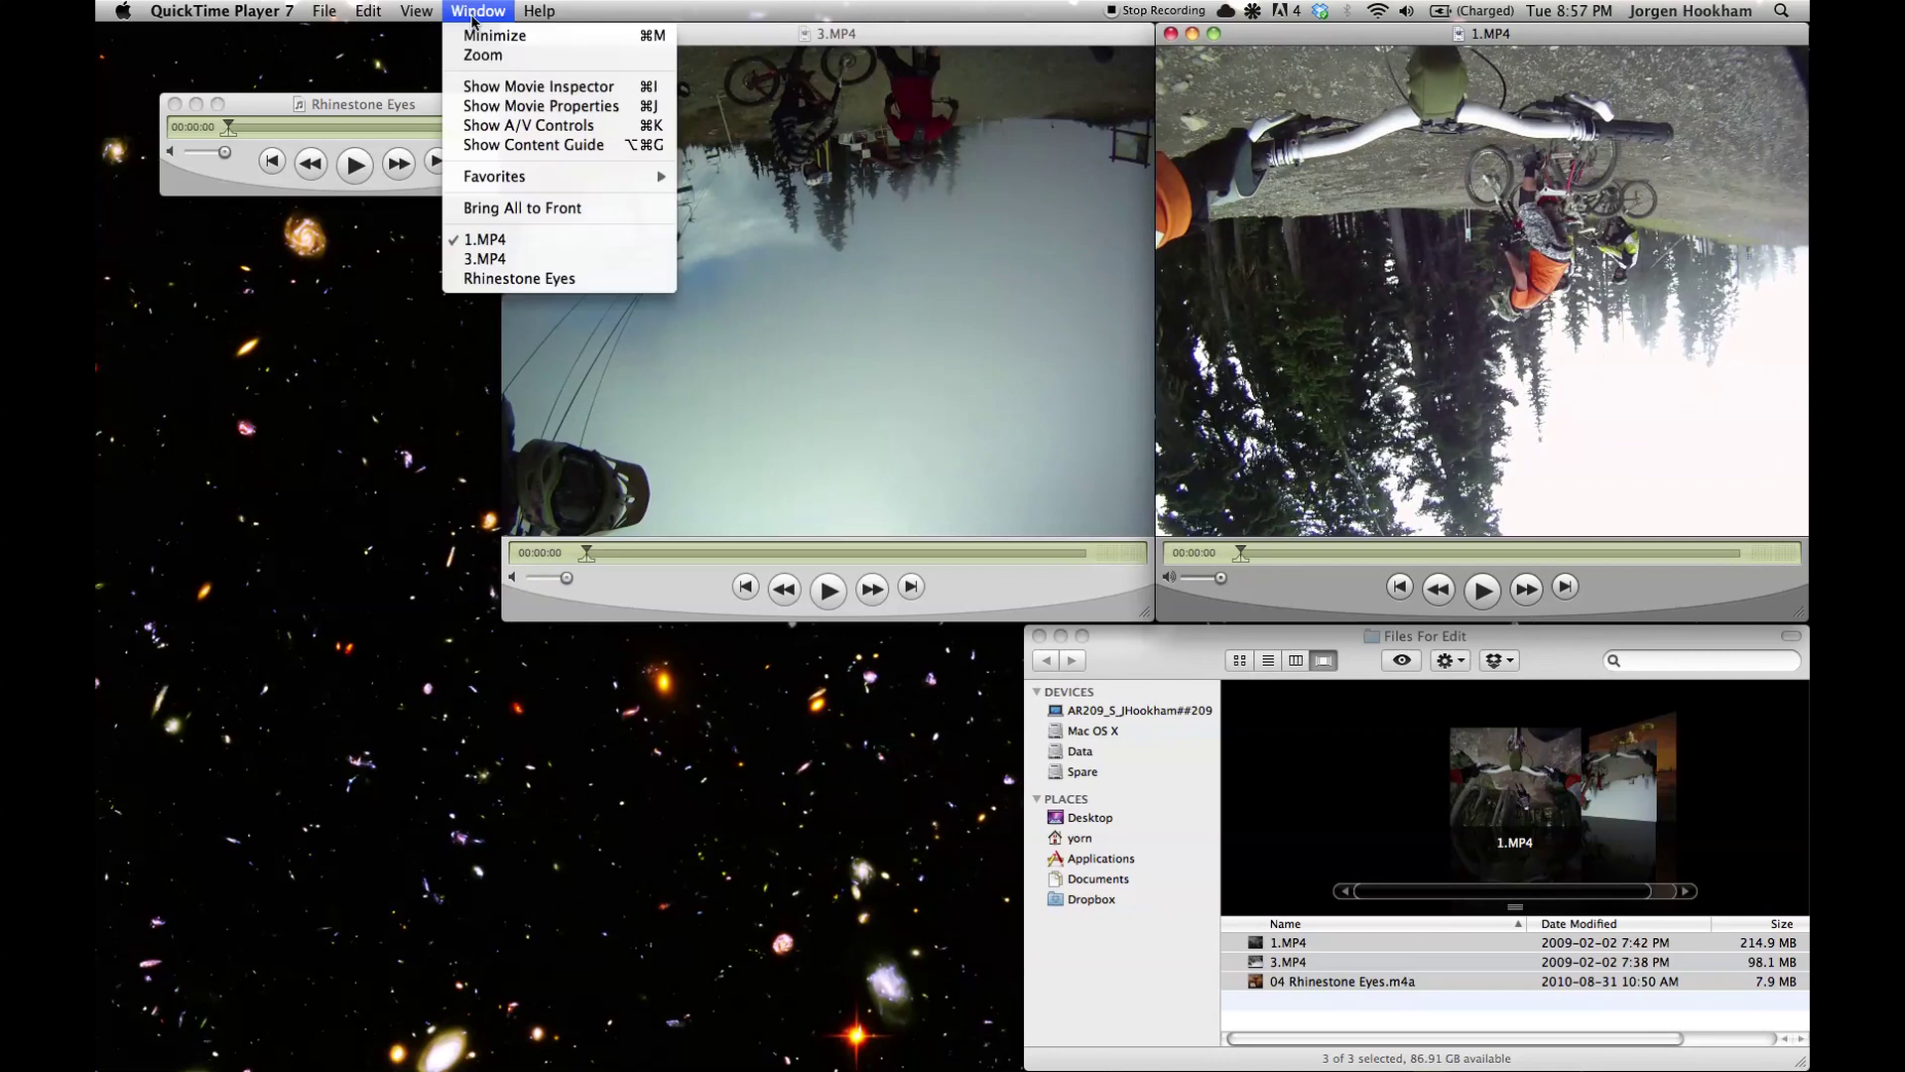
click(532, 115)
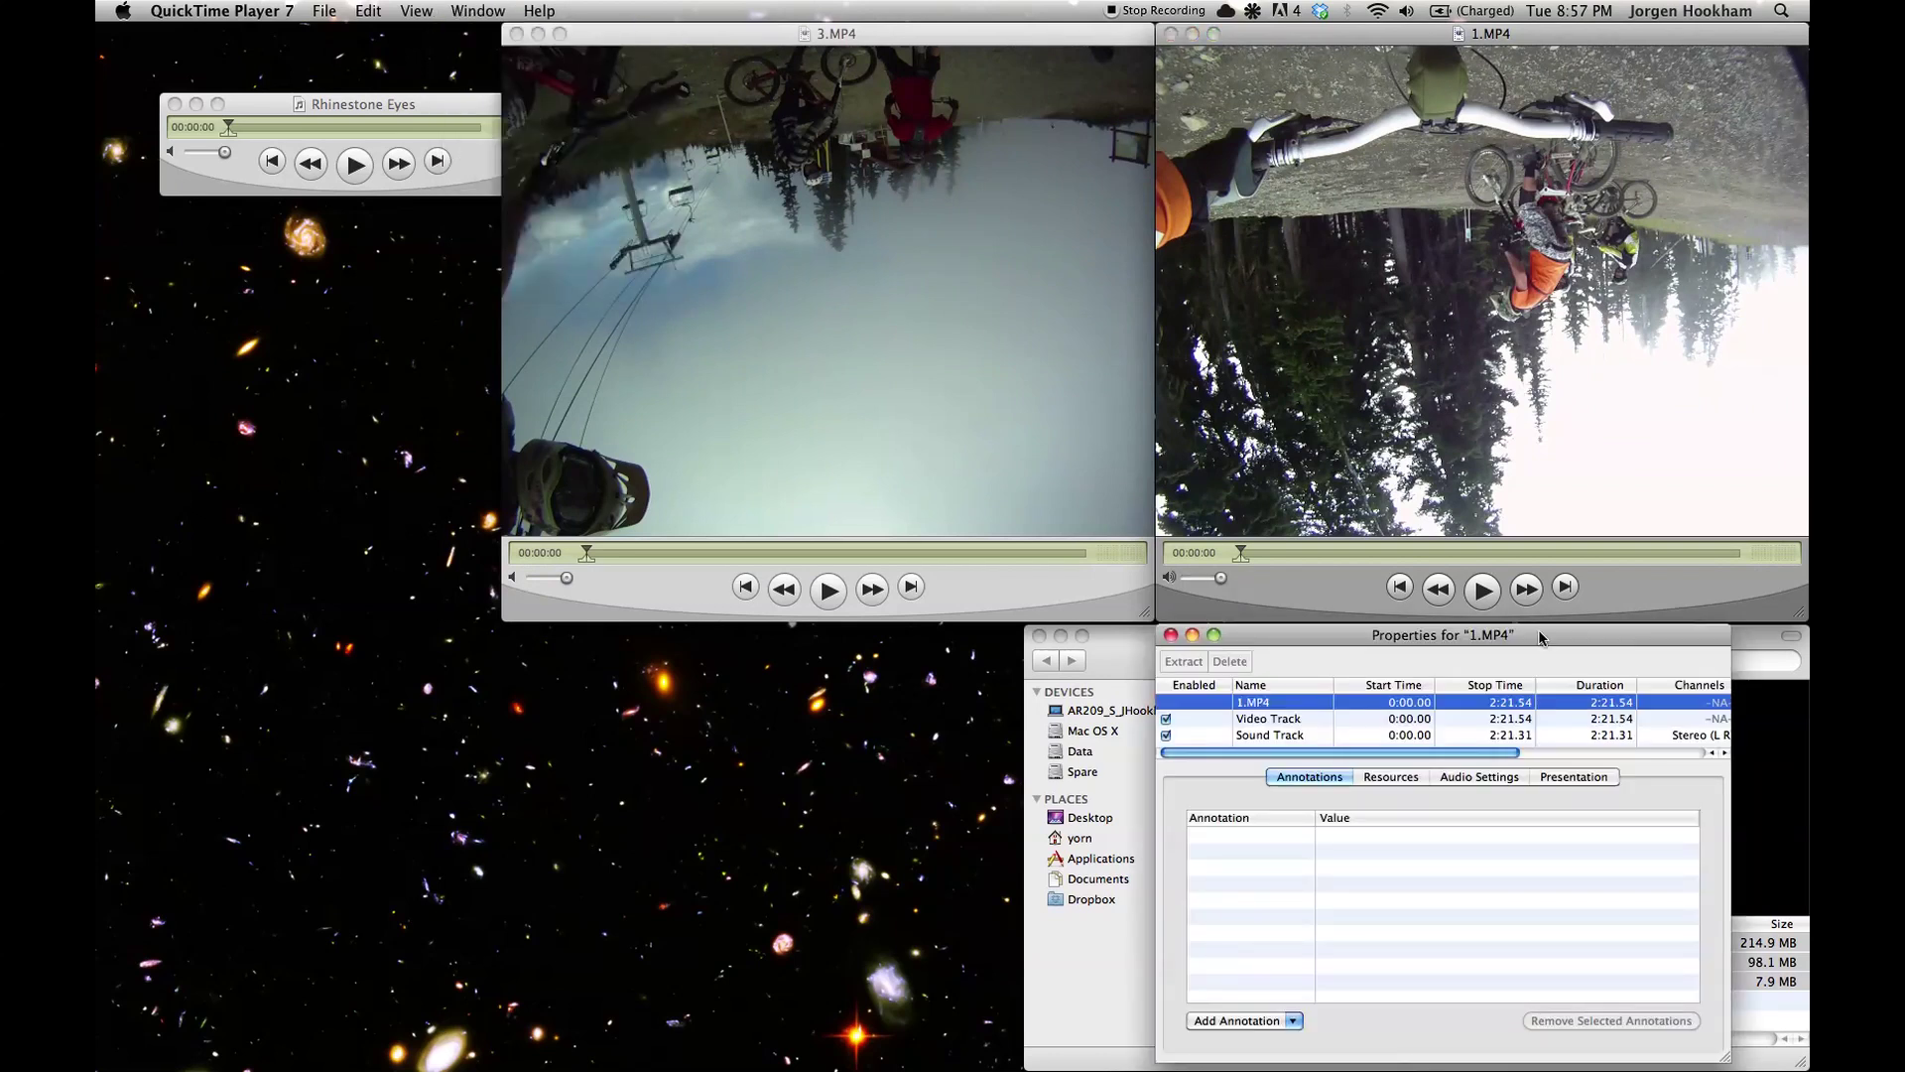
drag(1536, 640, 1547, 622)
click(1039, 635)
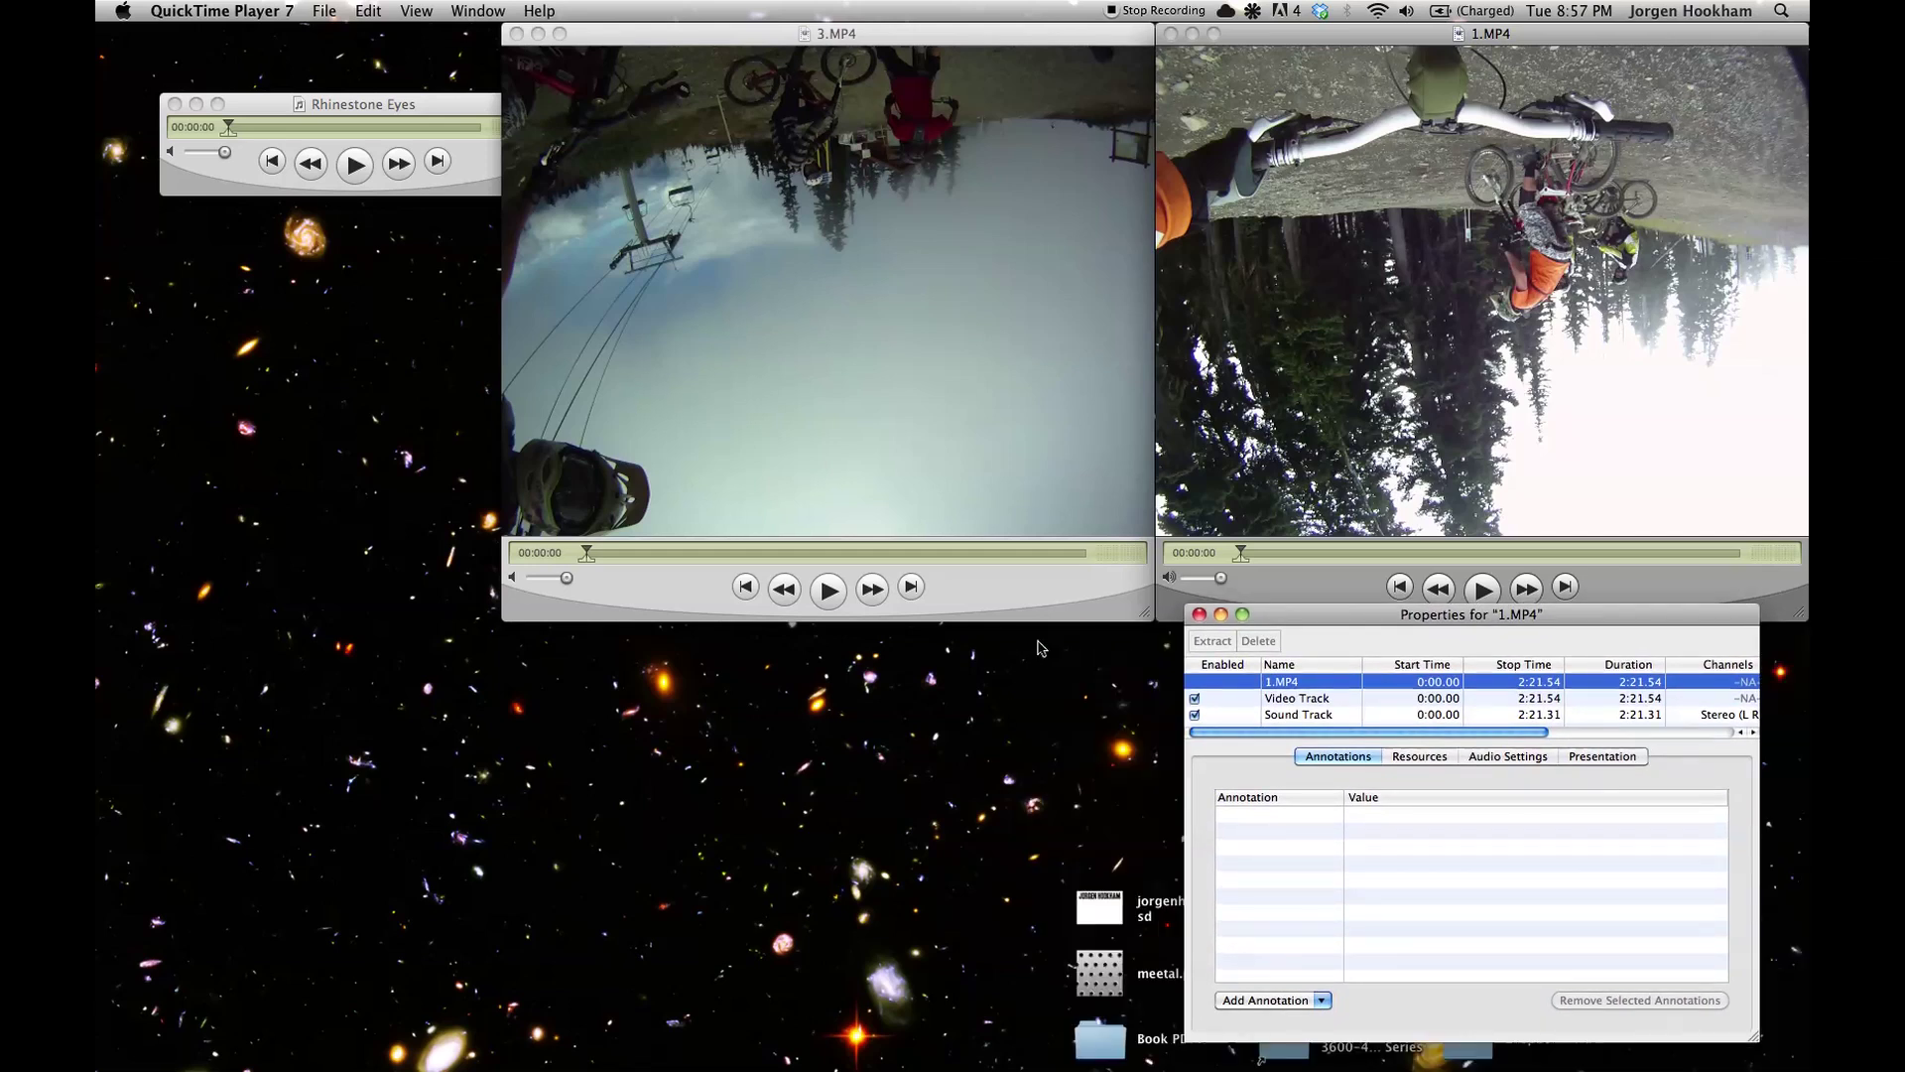
drag(1343, 615, 1332, 639)
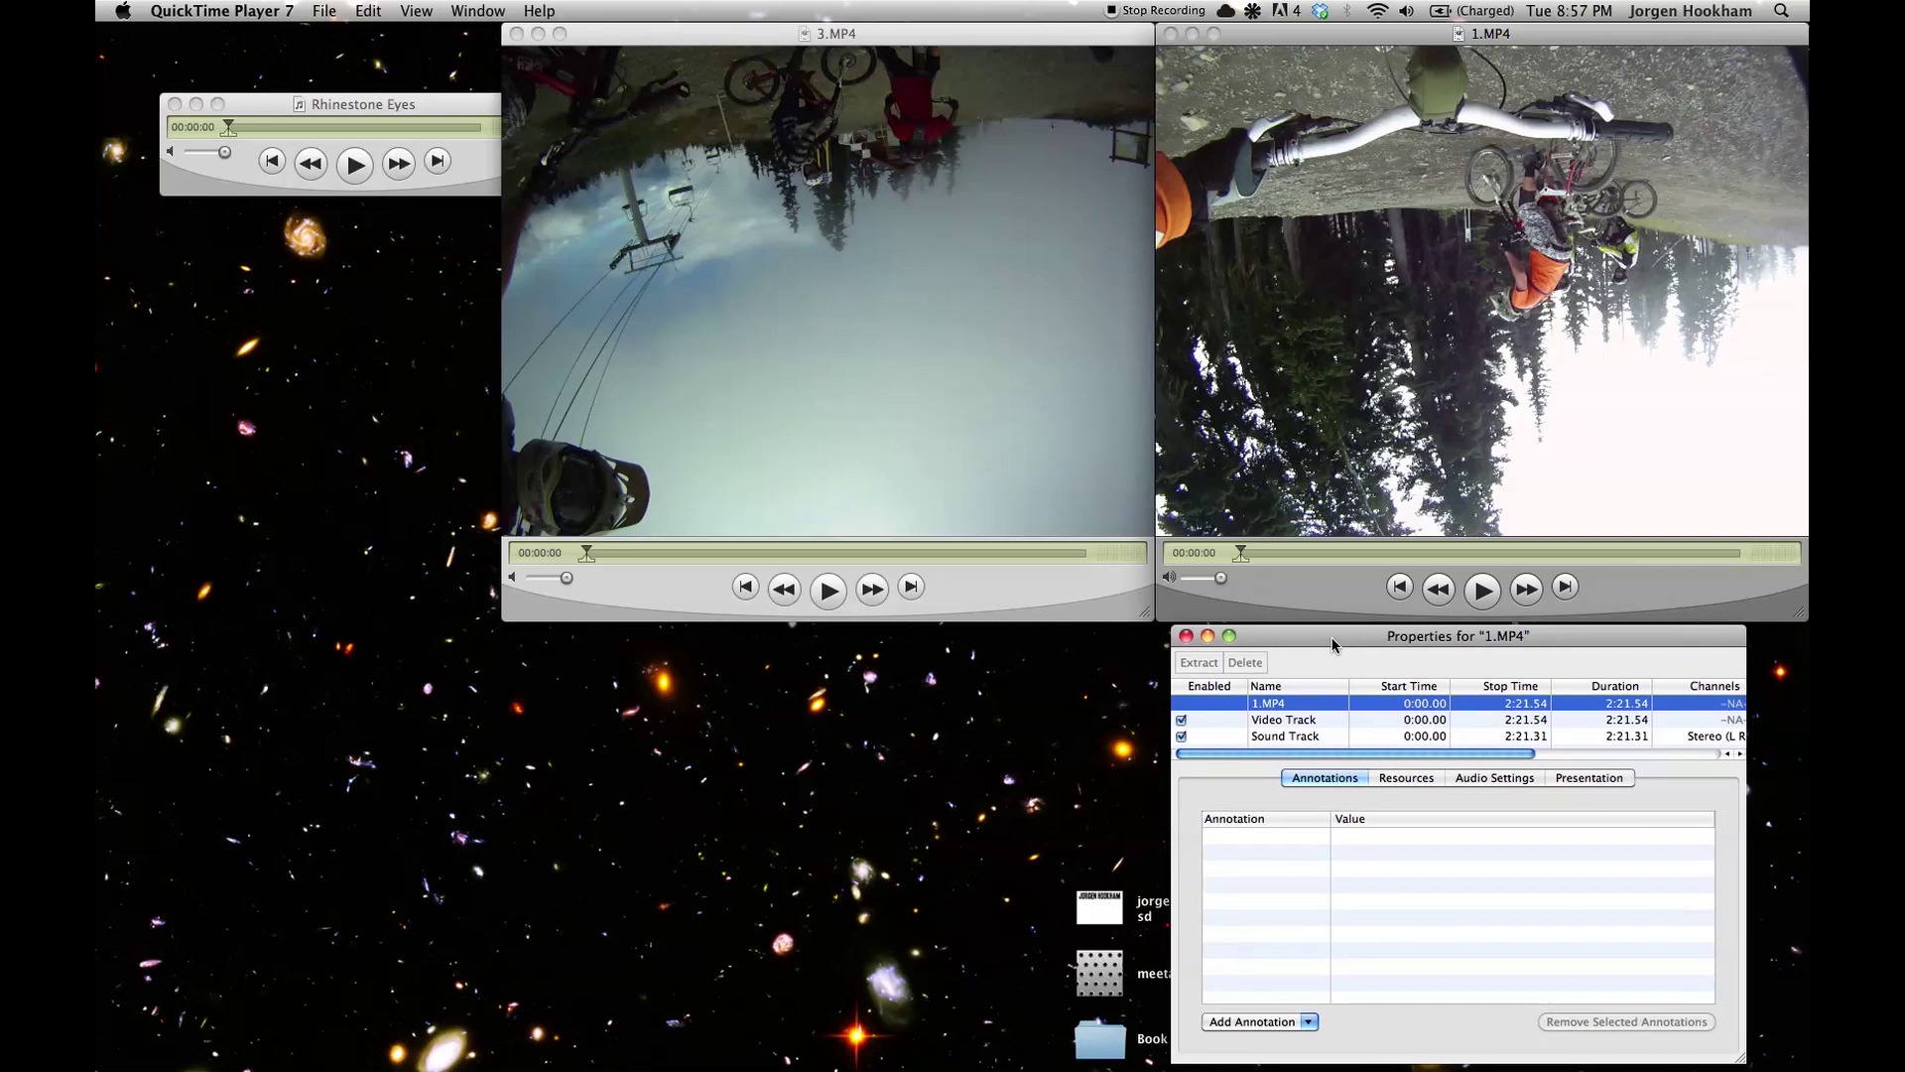
Rotate 1.MP4's video track clockwise twice so the footage stands upright
click(1285, 727)
click(1281, 738)
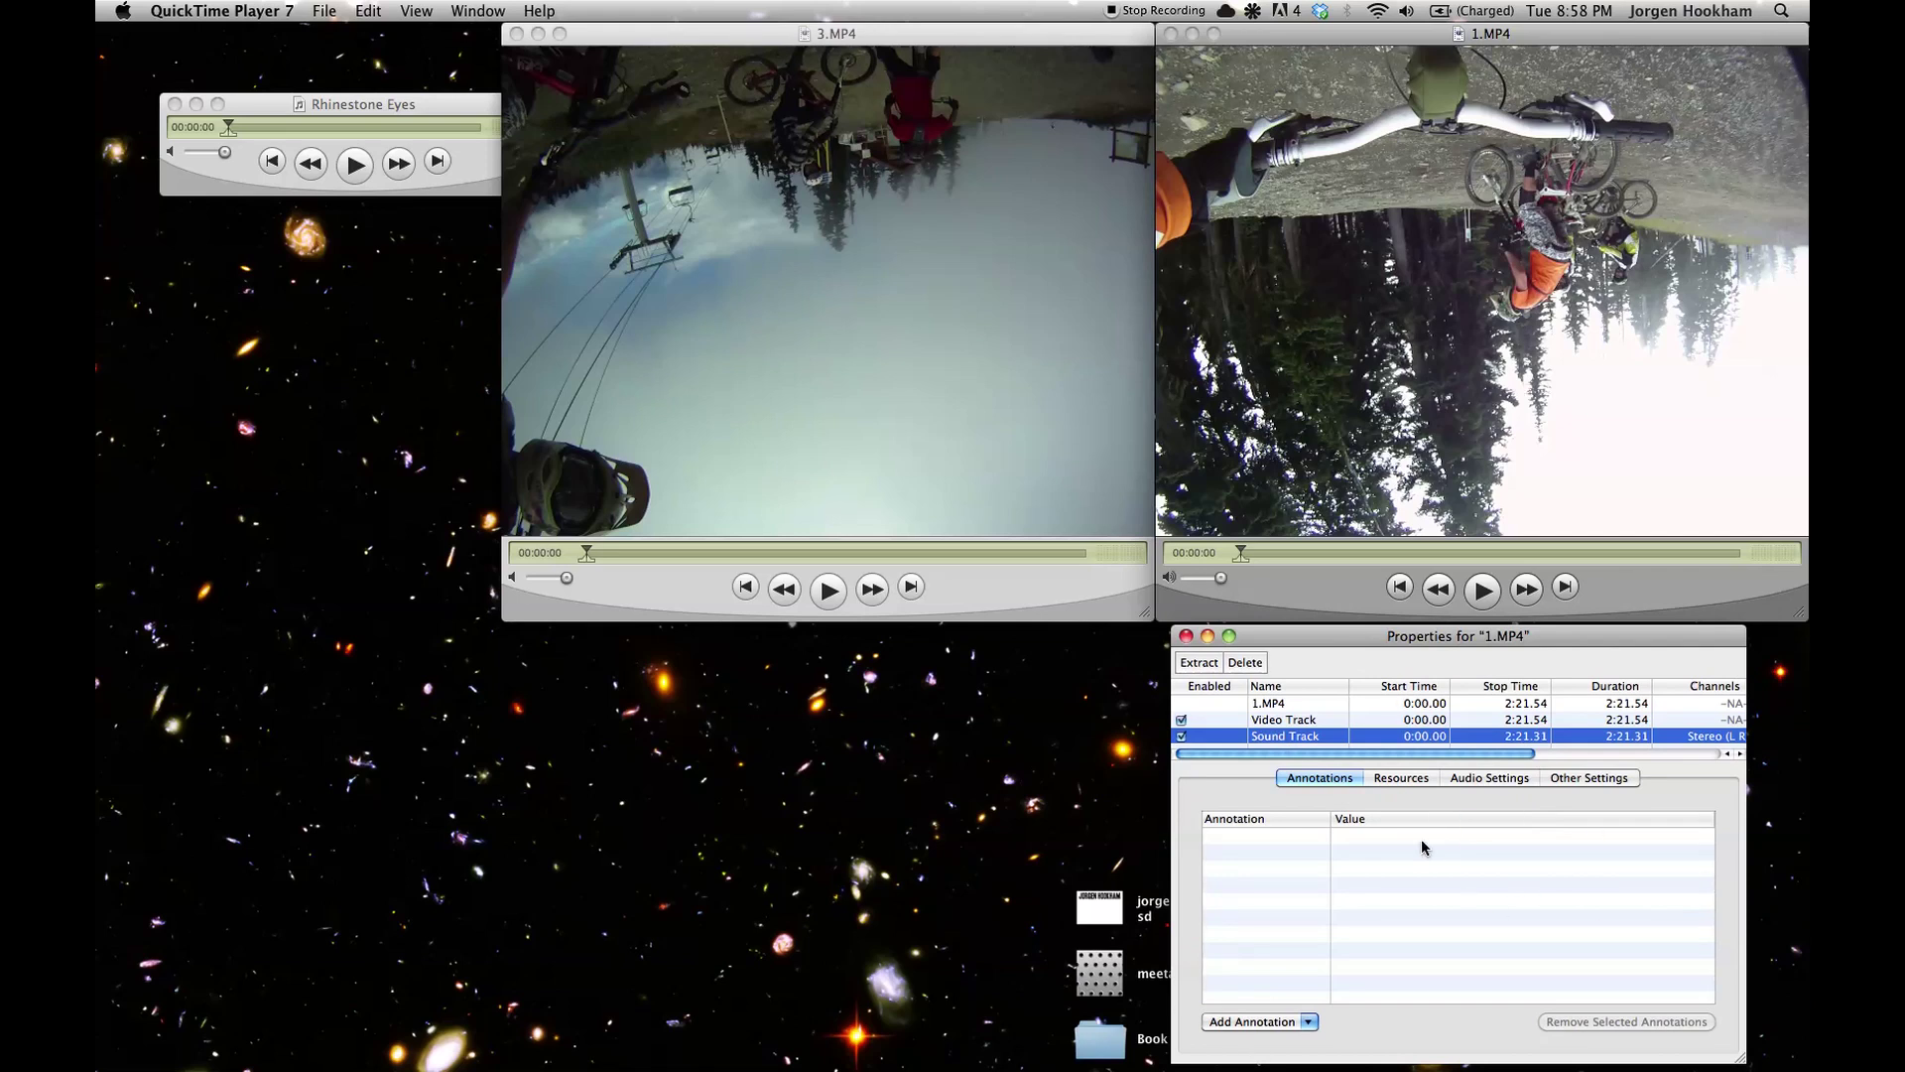
click(1308, 721)
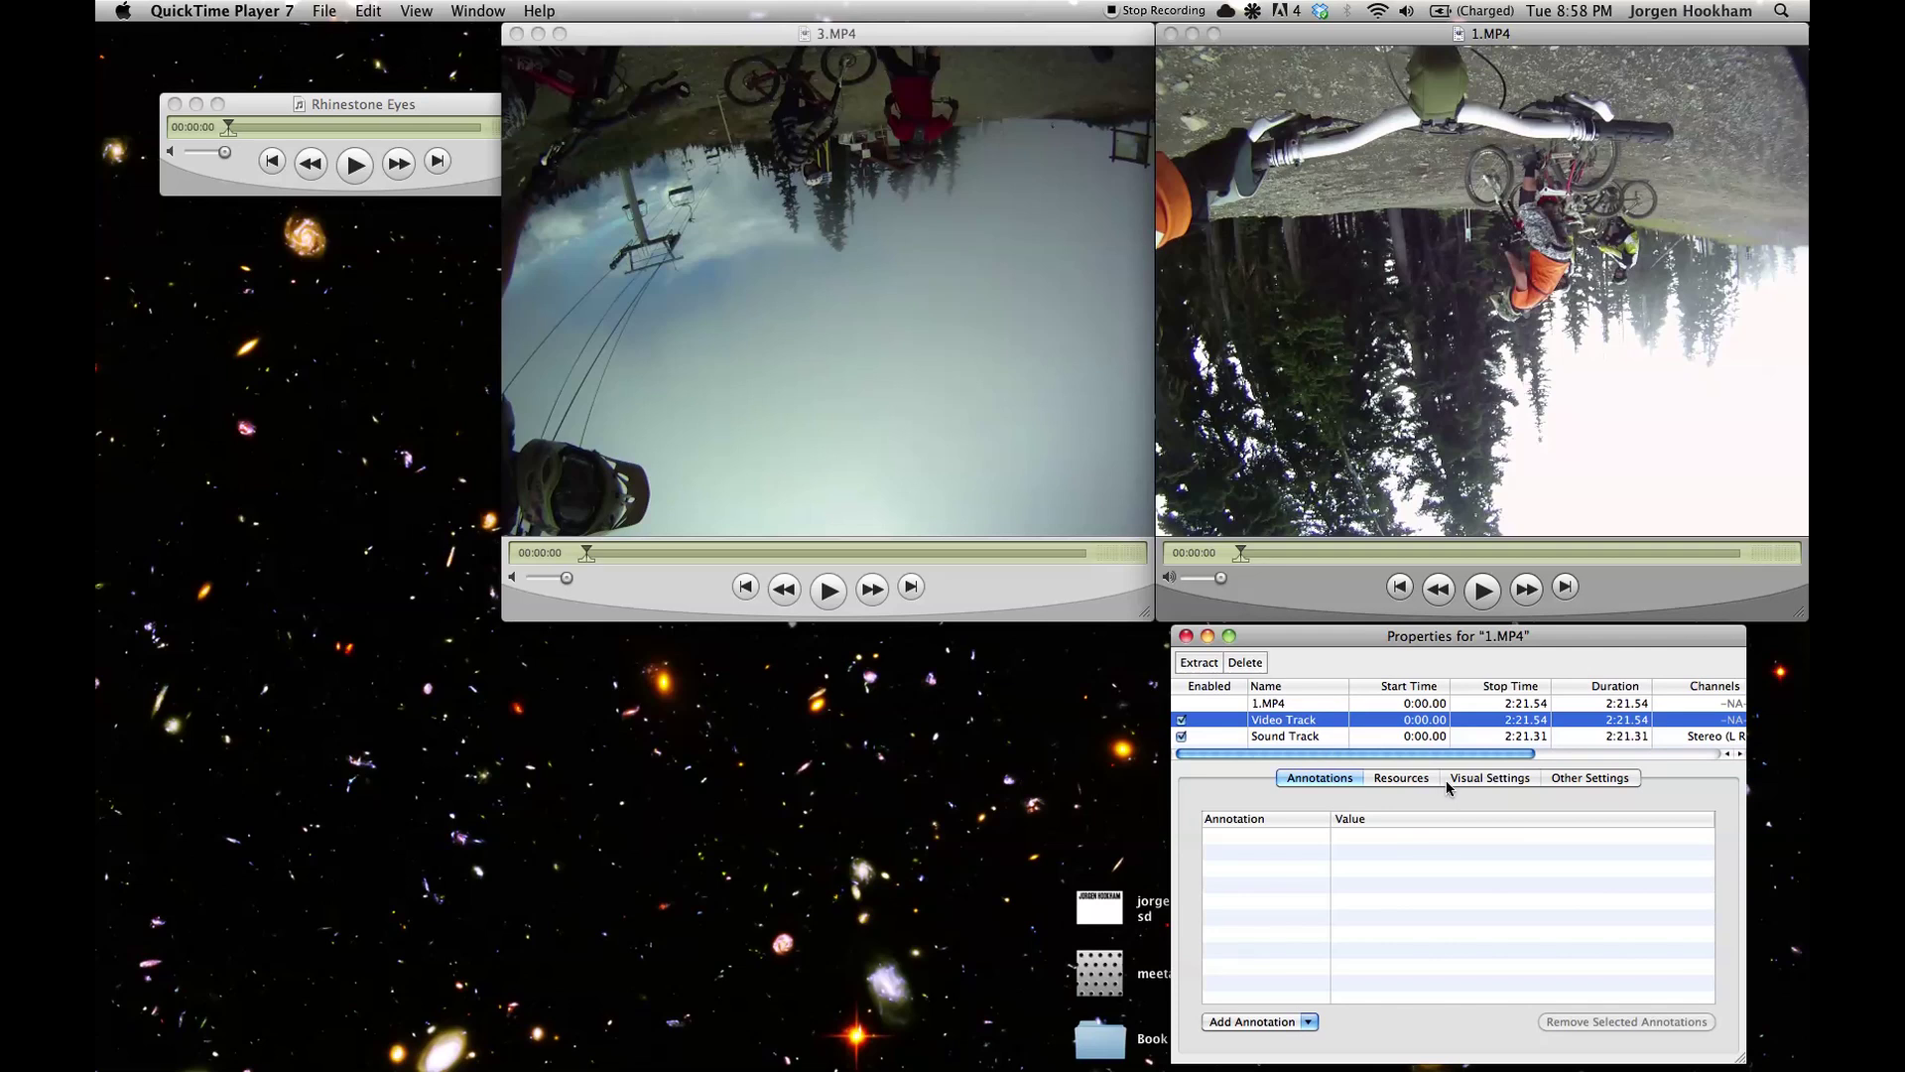
click(1472, 780)
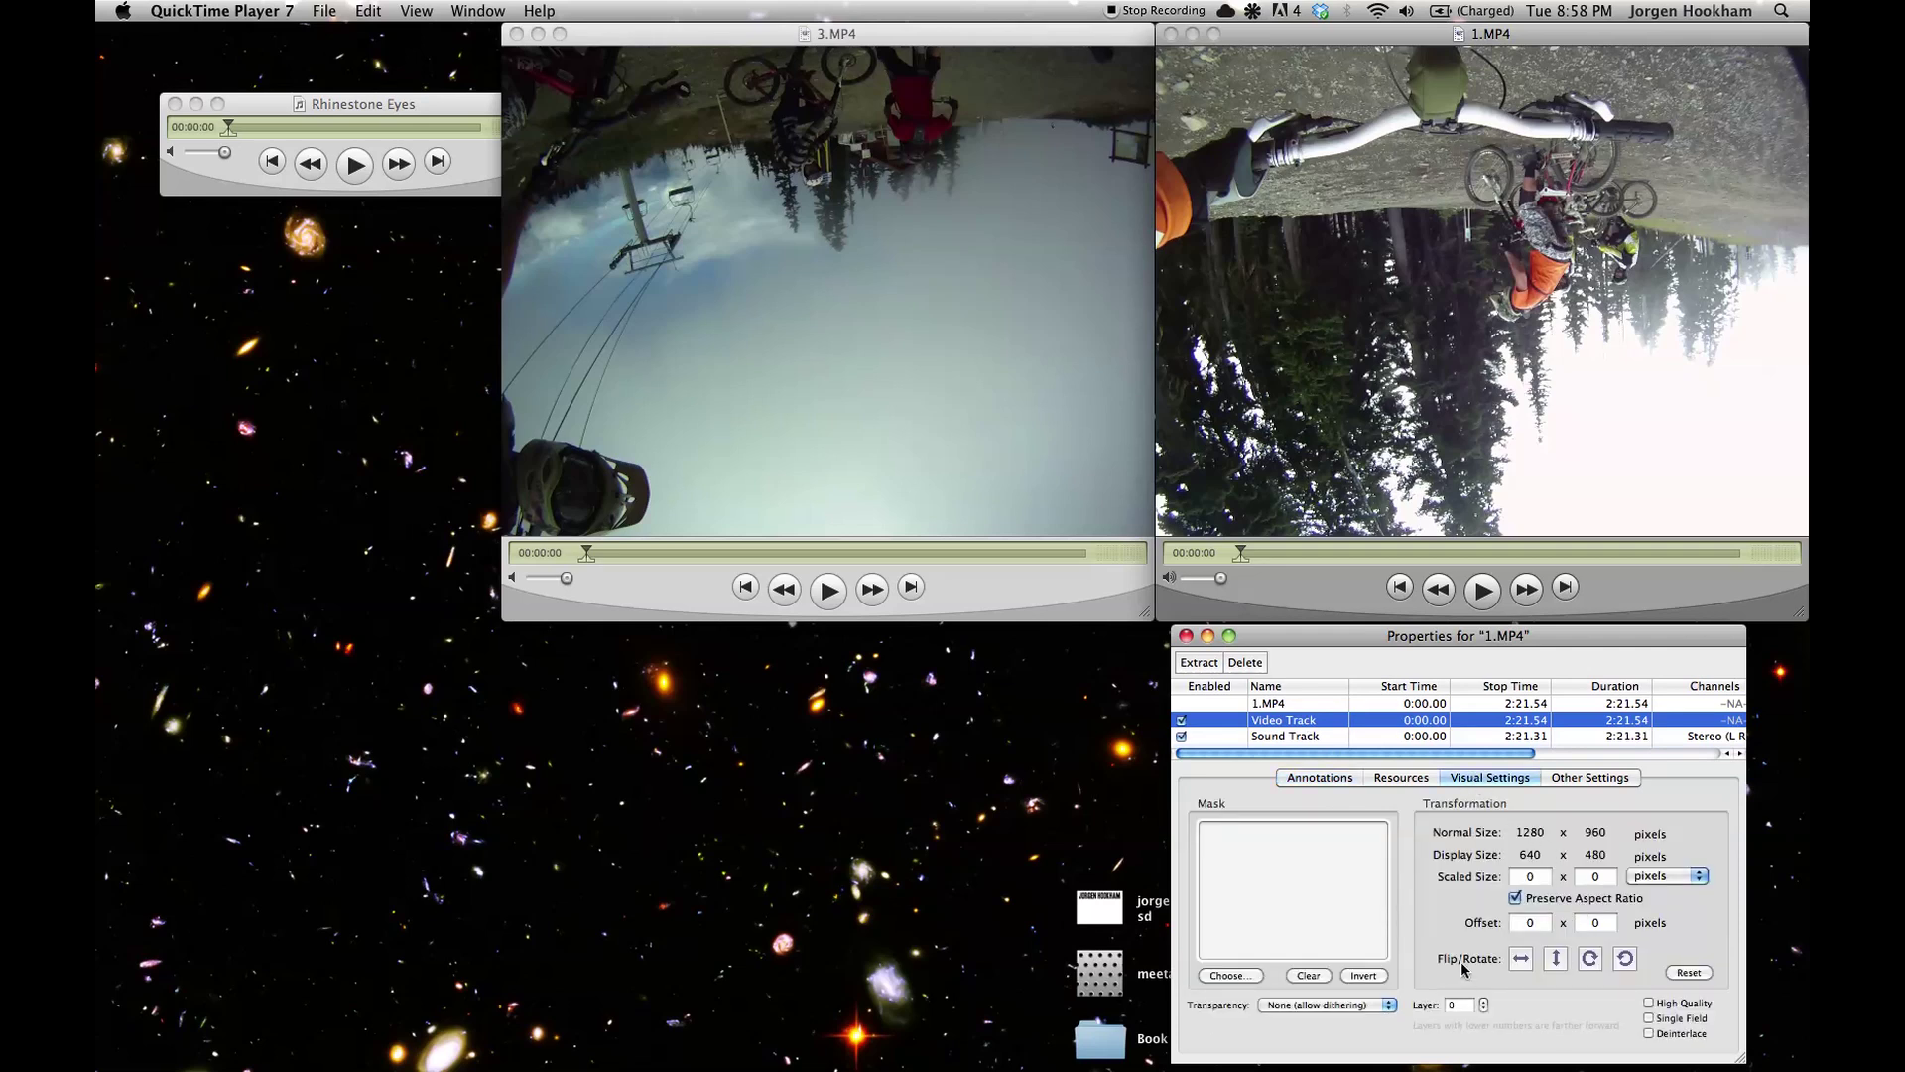
click(1590, 958)
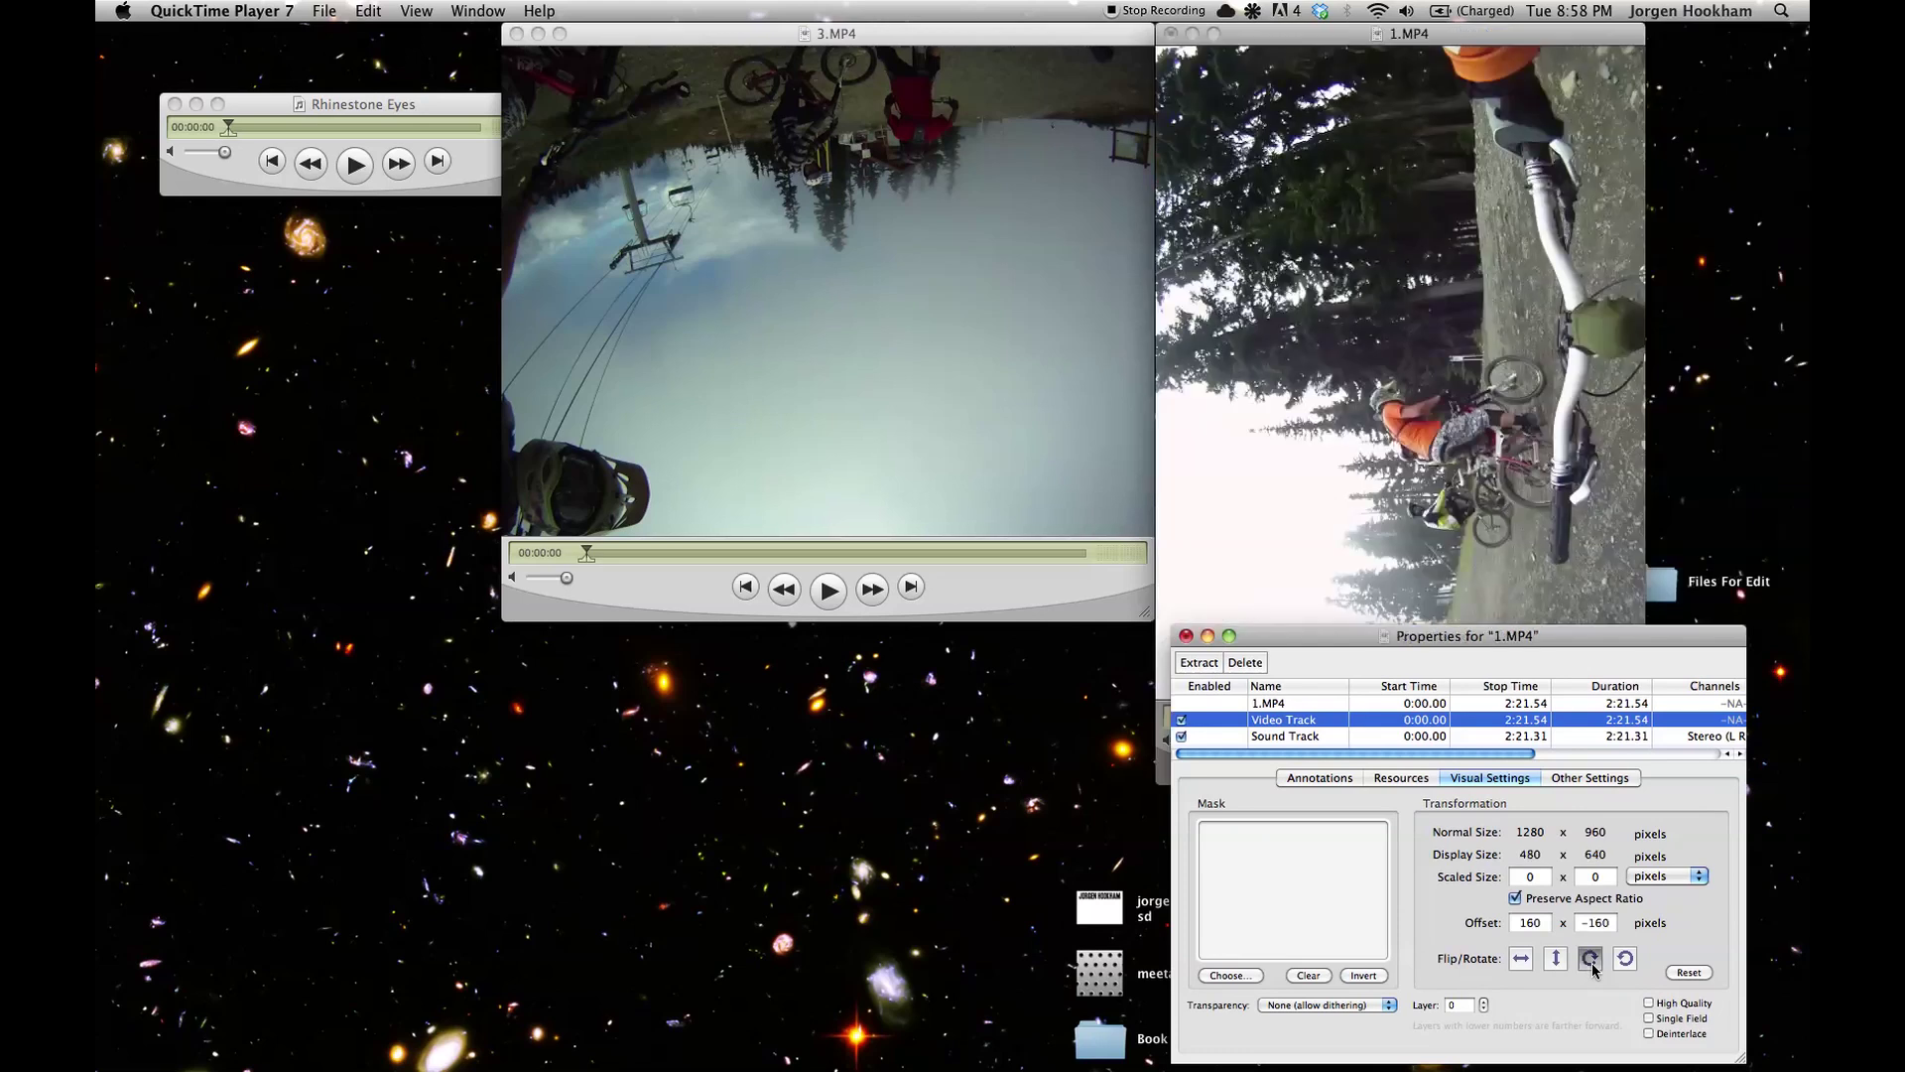
click(1590, 958)
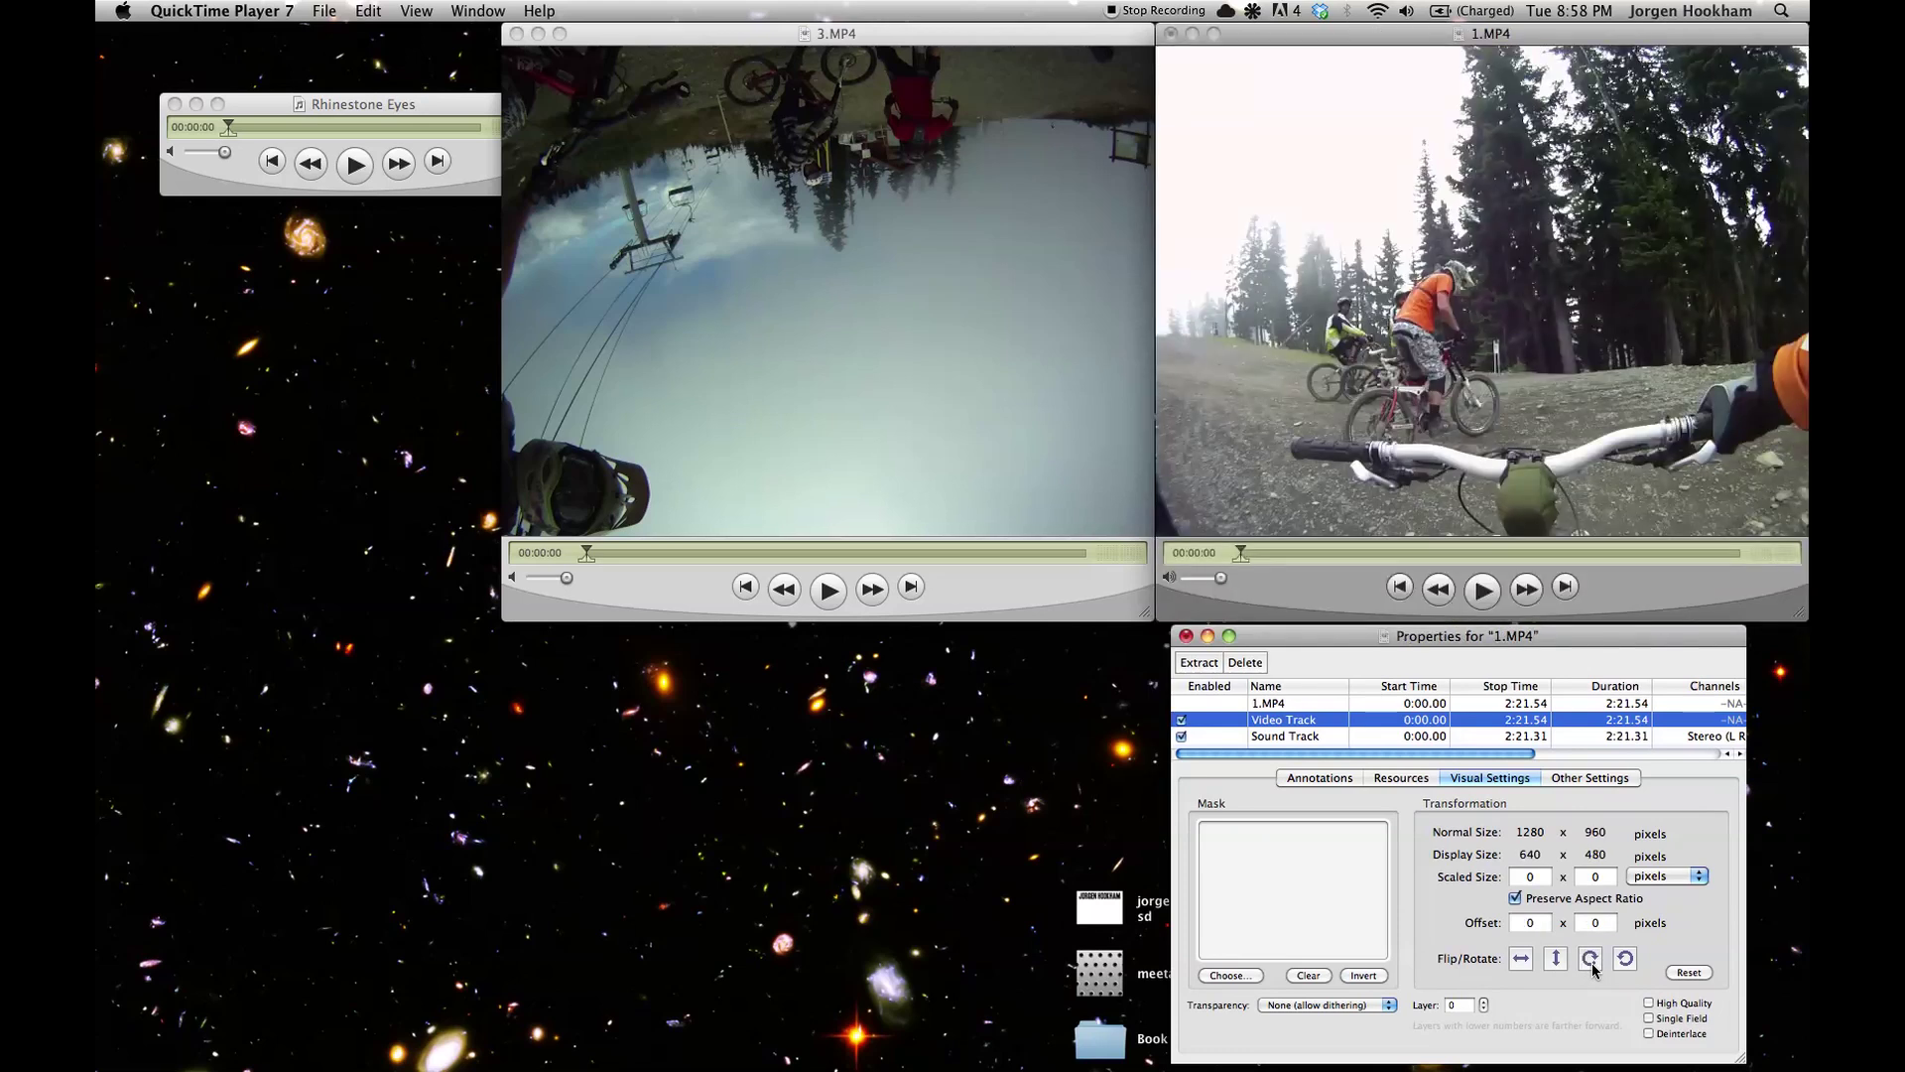
click(721, 314)
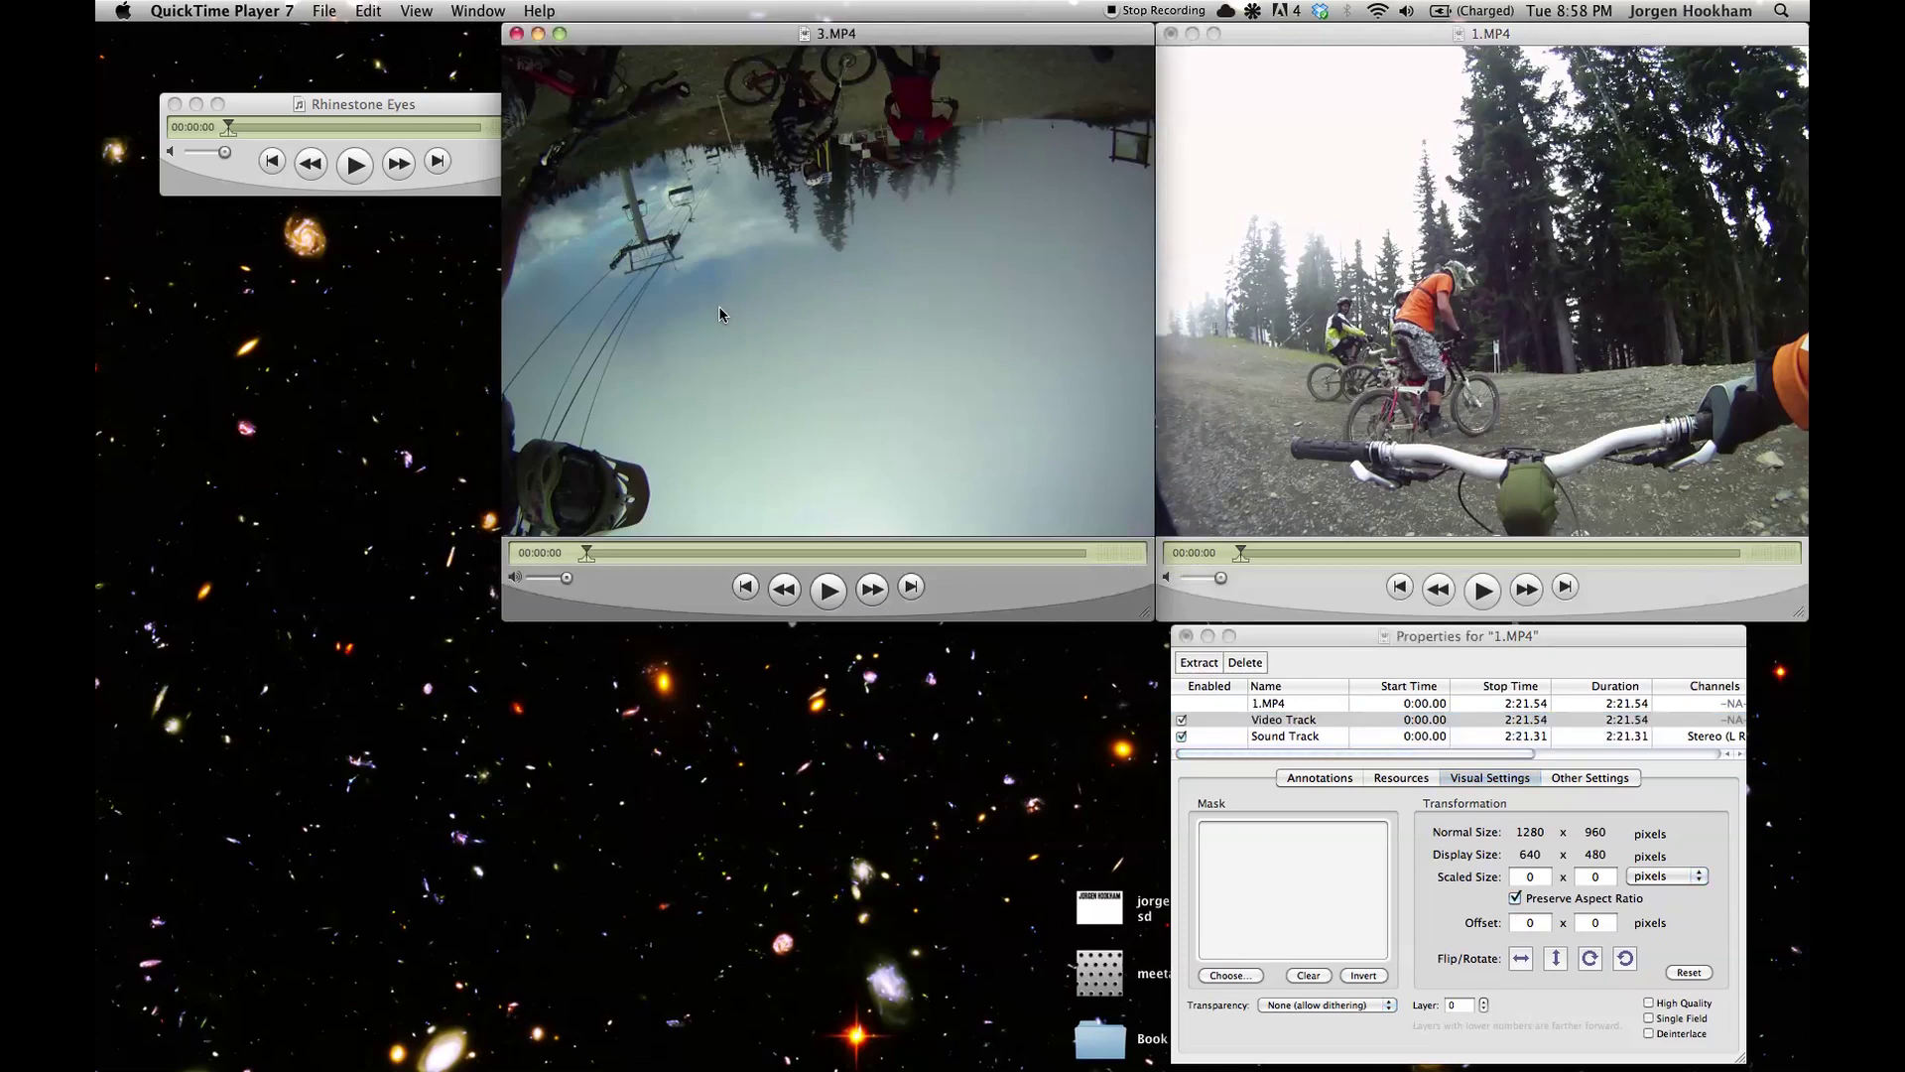
Turn the 3.MP4 video track upright in its movie properties
key(super+j)
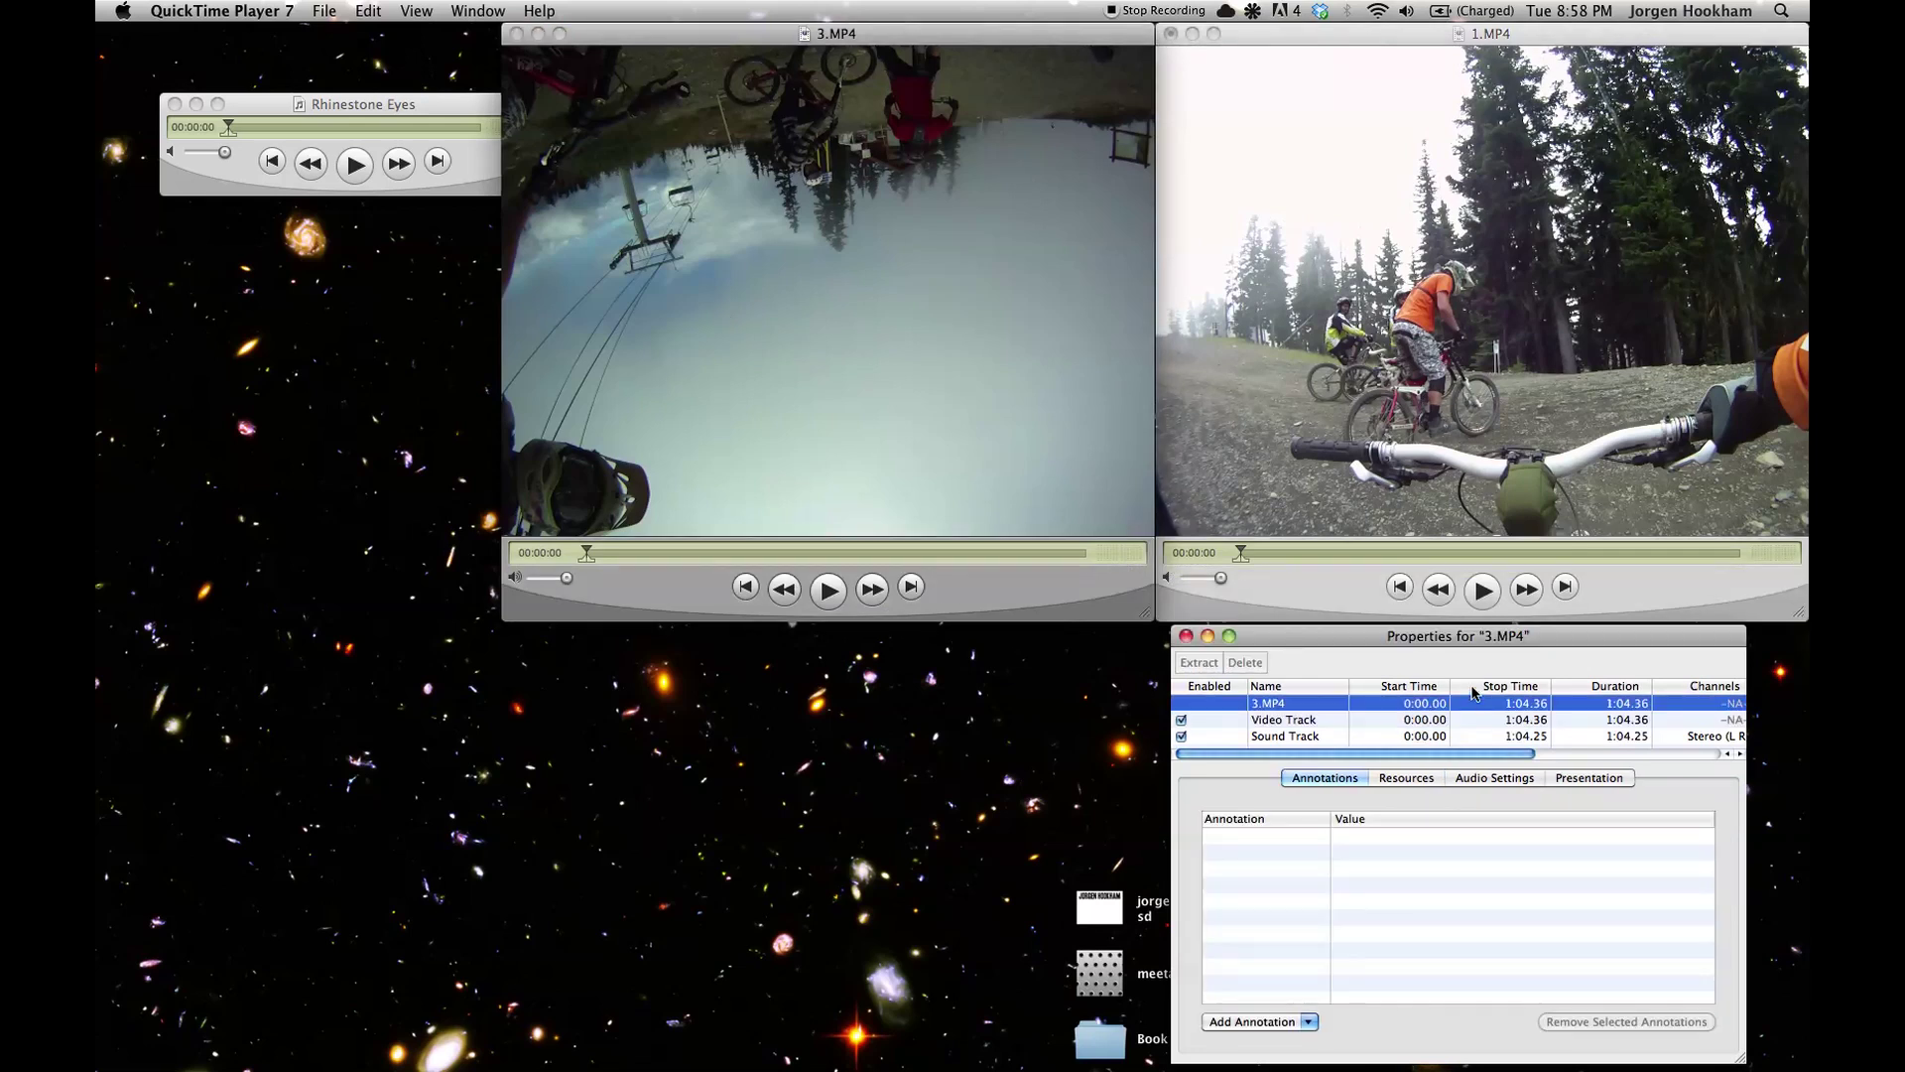
drag(1421, 627, 761, 638)
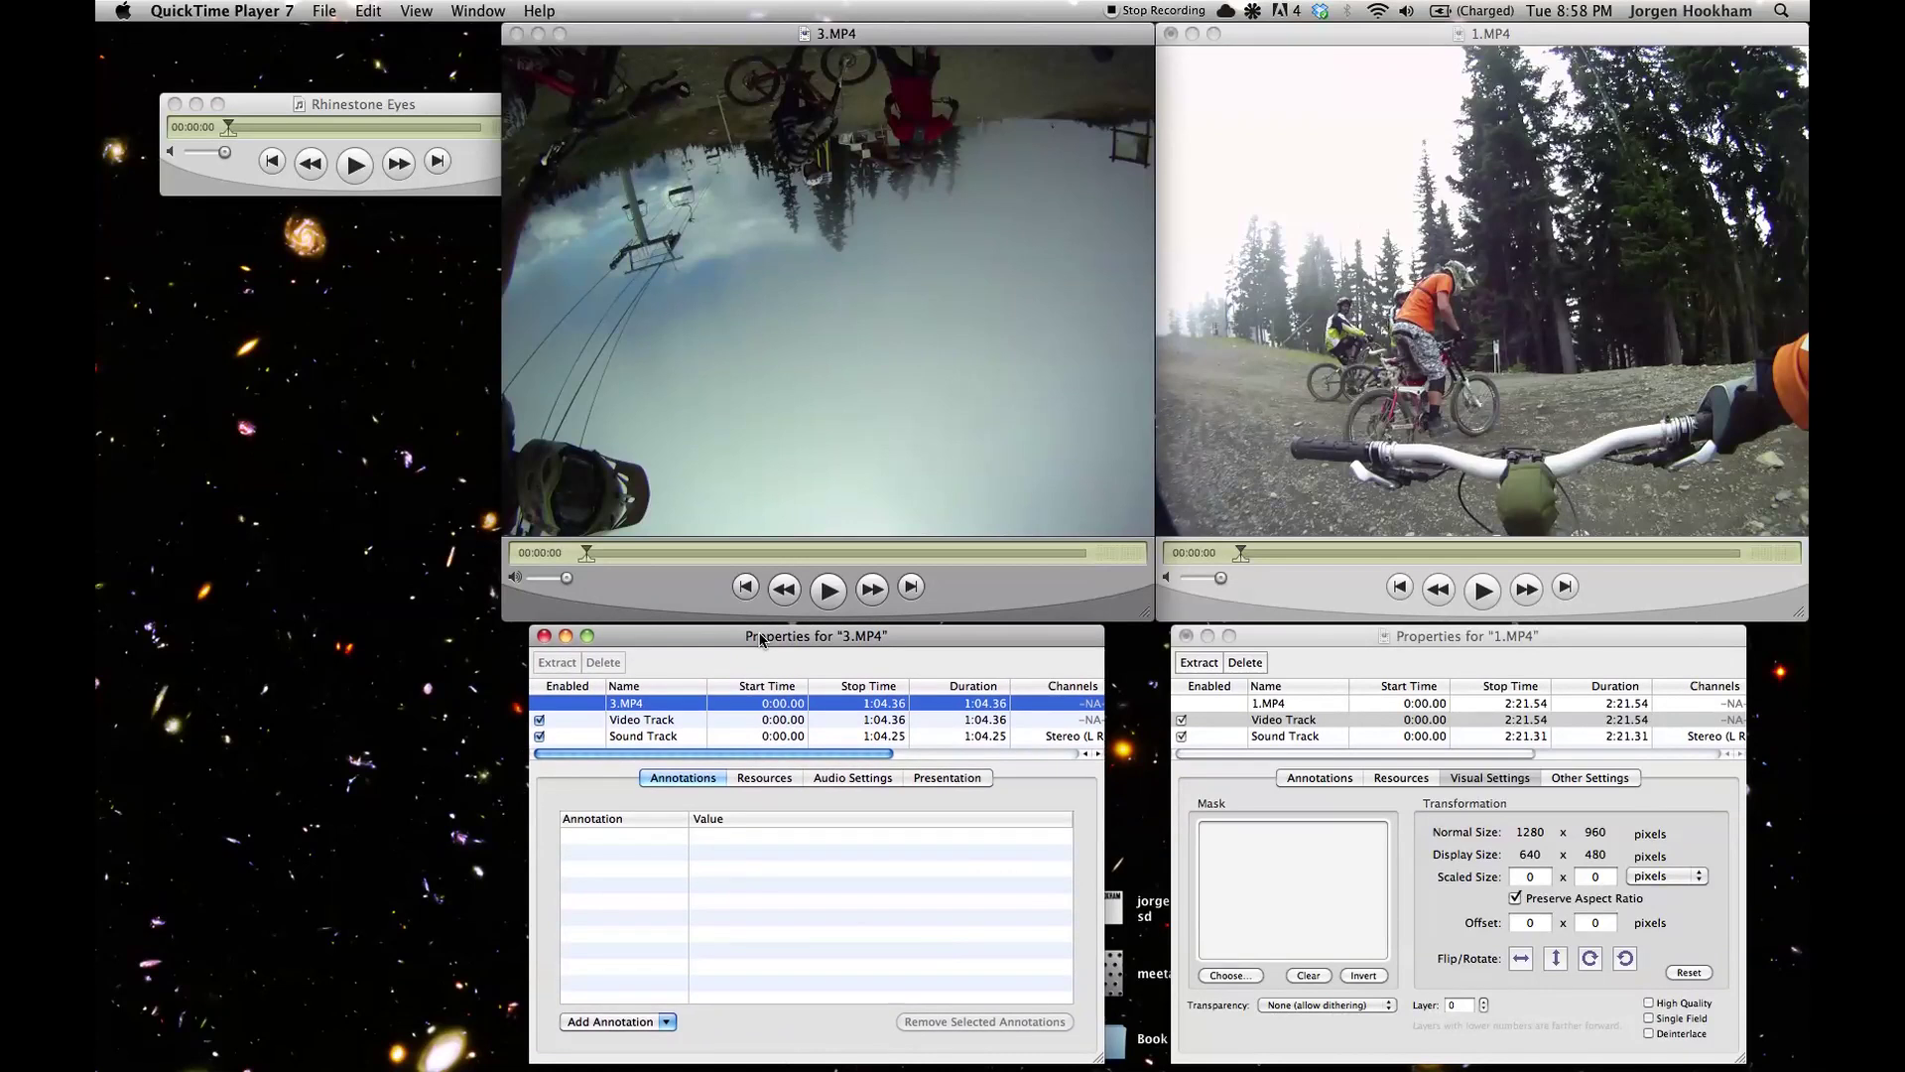
click(690, 719)
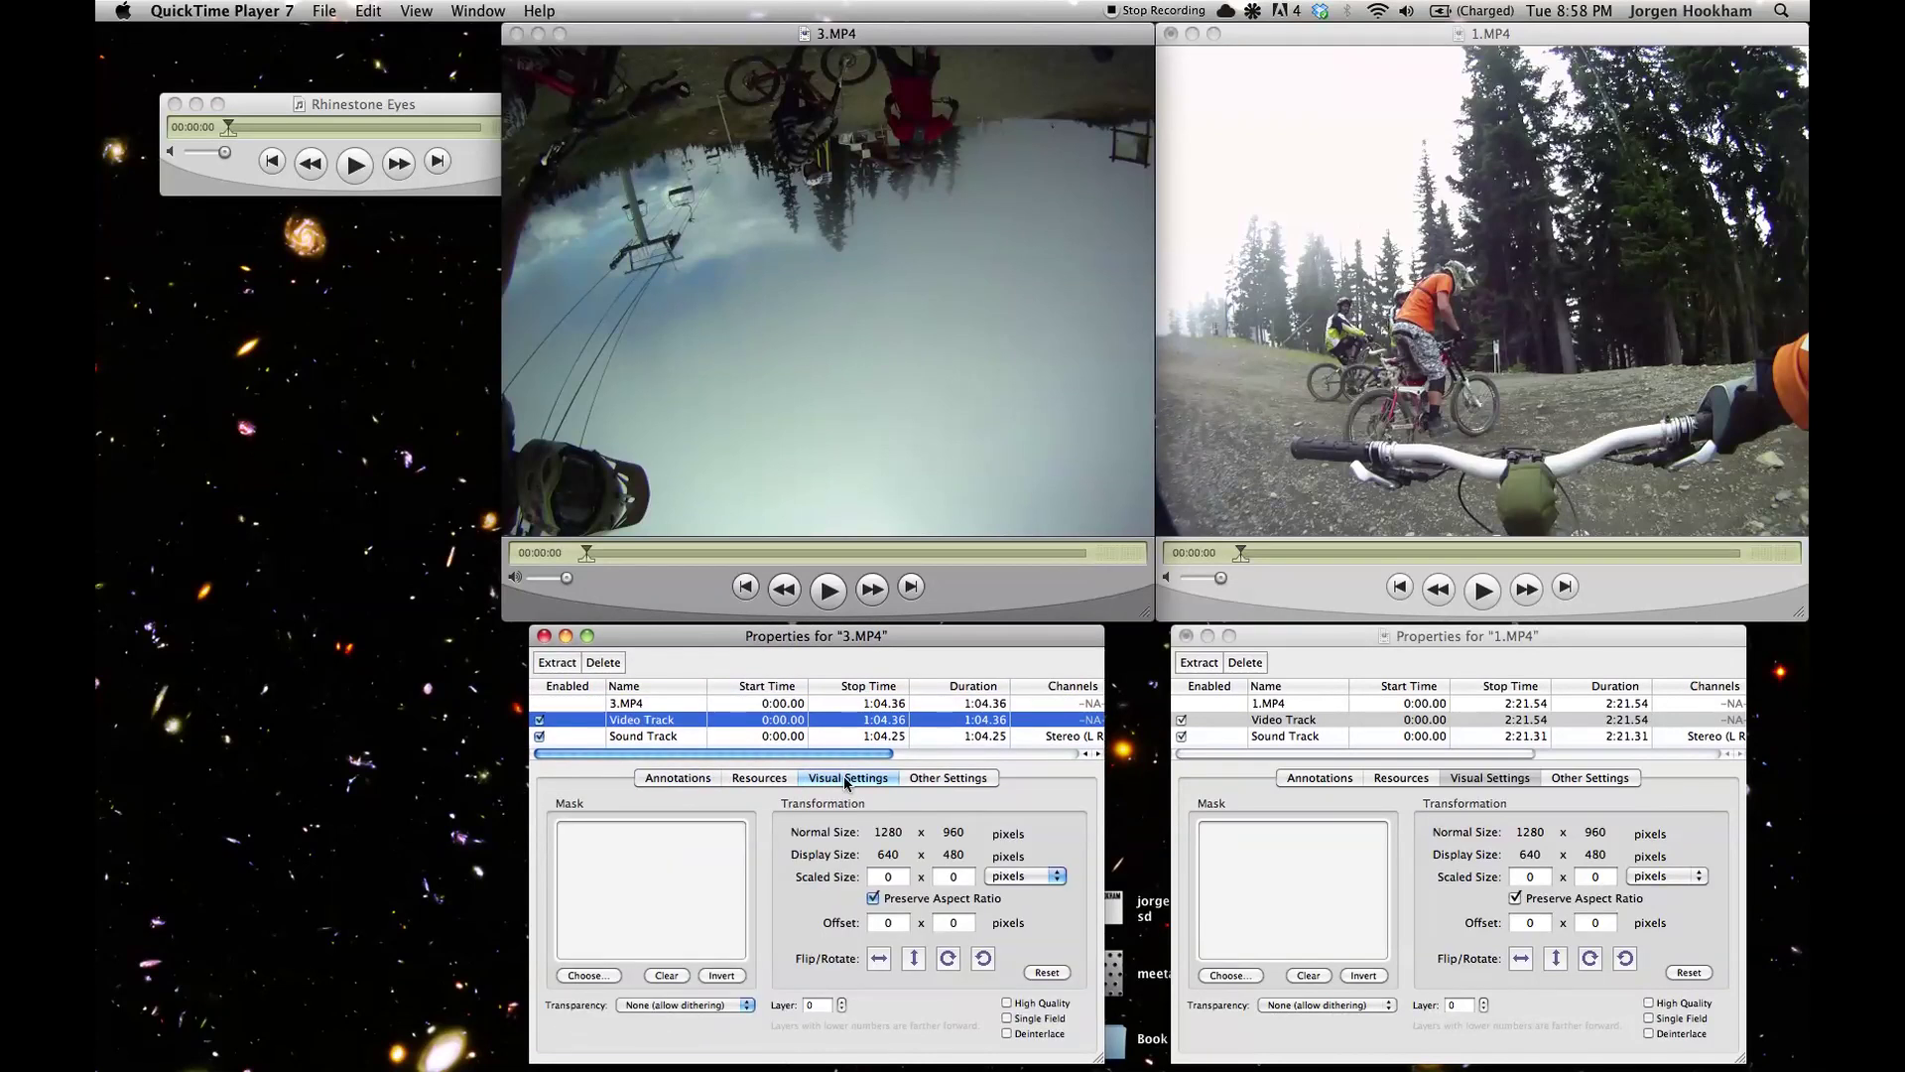
click(948, 960)
click(948, 960)
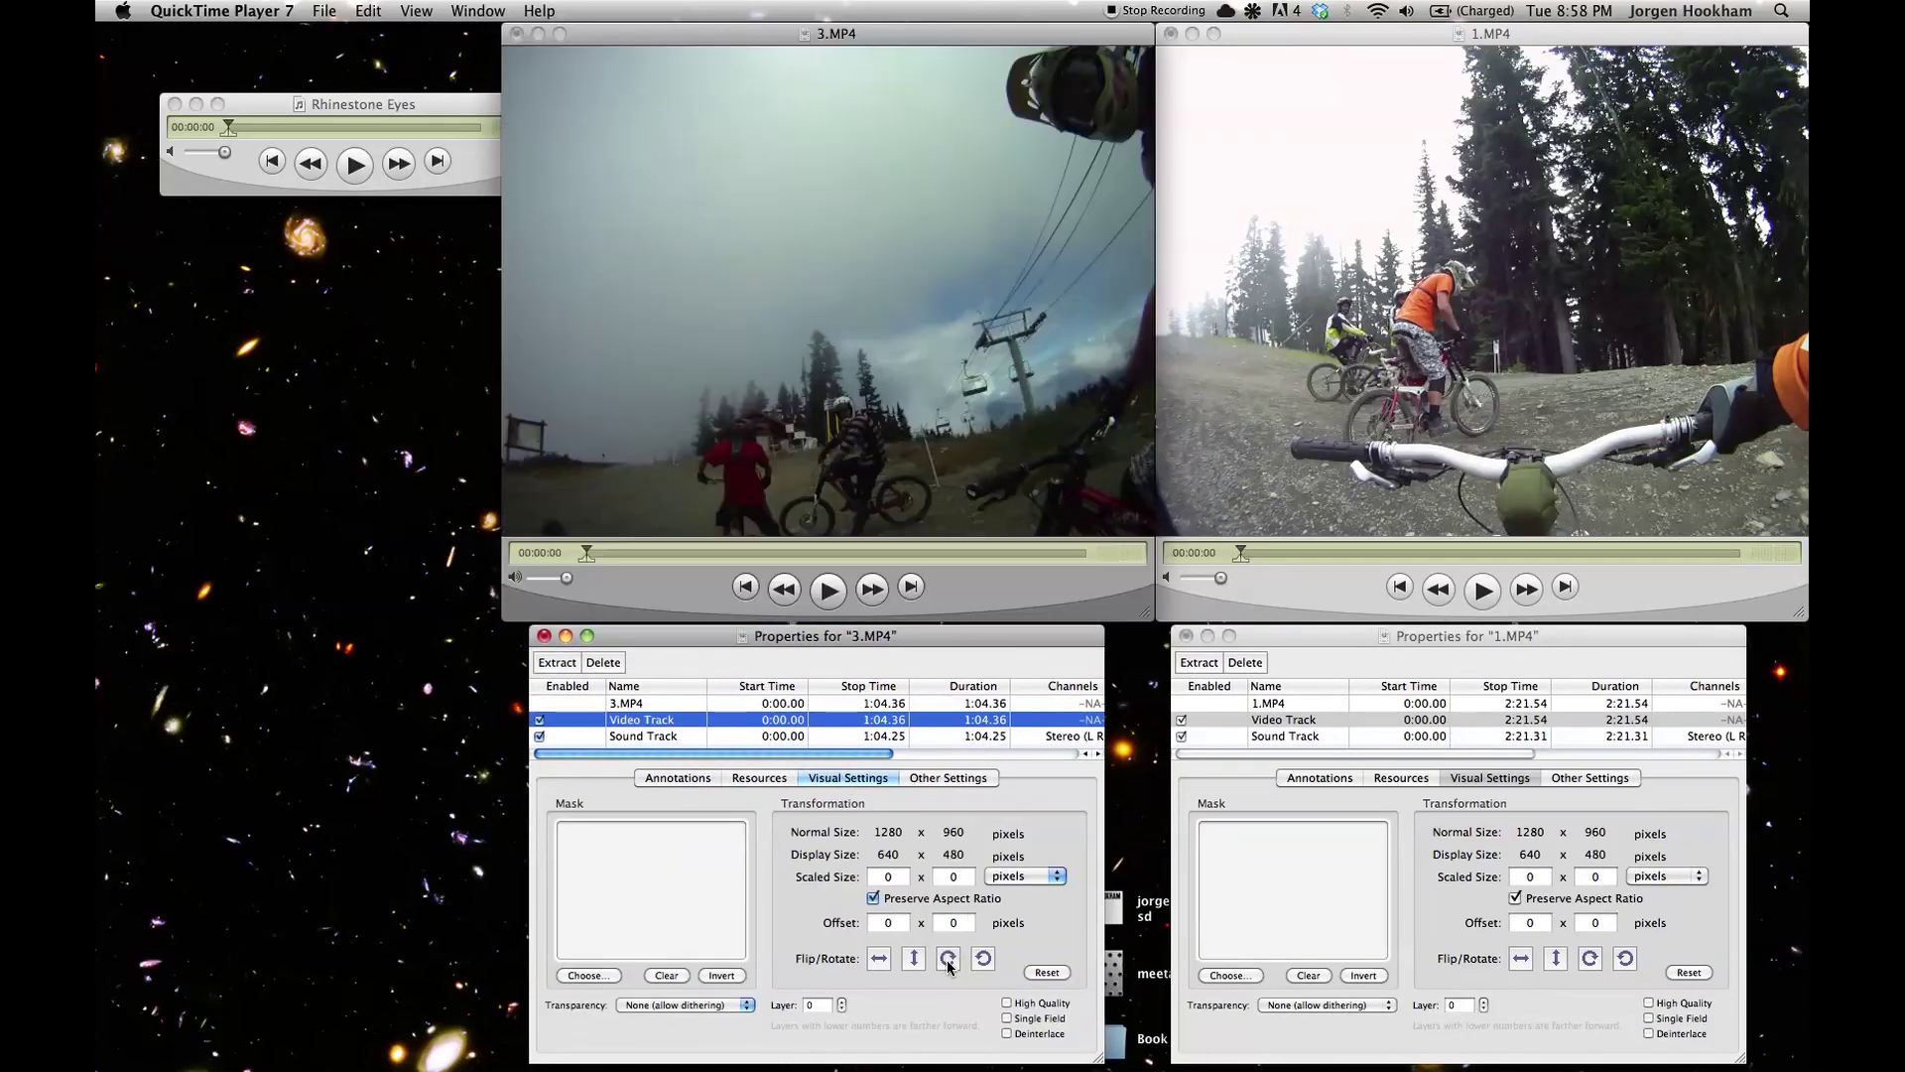
Close both properties windows and move the Rhinestone Eyes player below 3.MP4
click(544, 635)
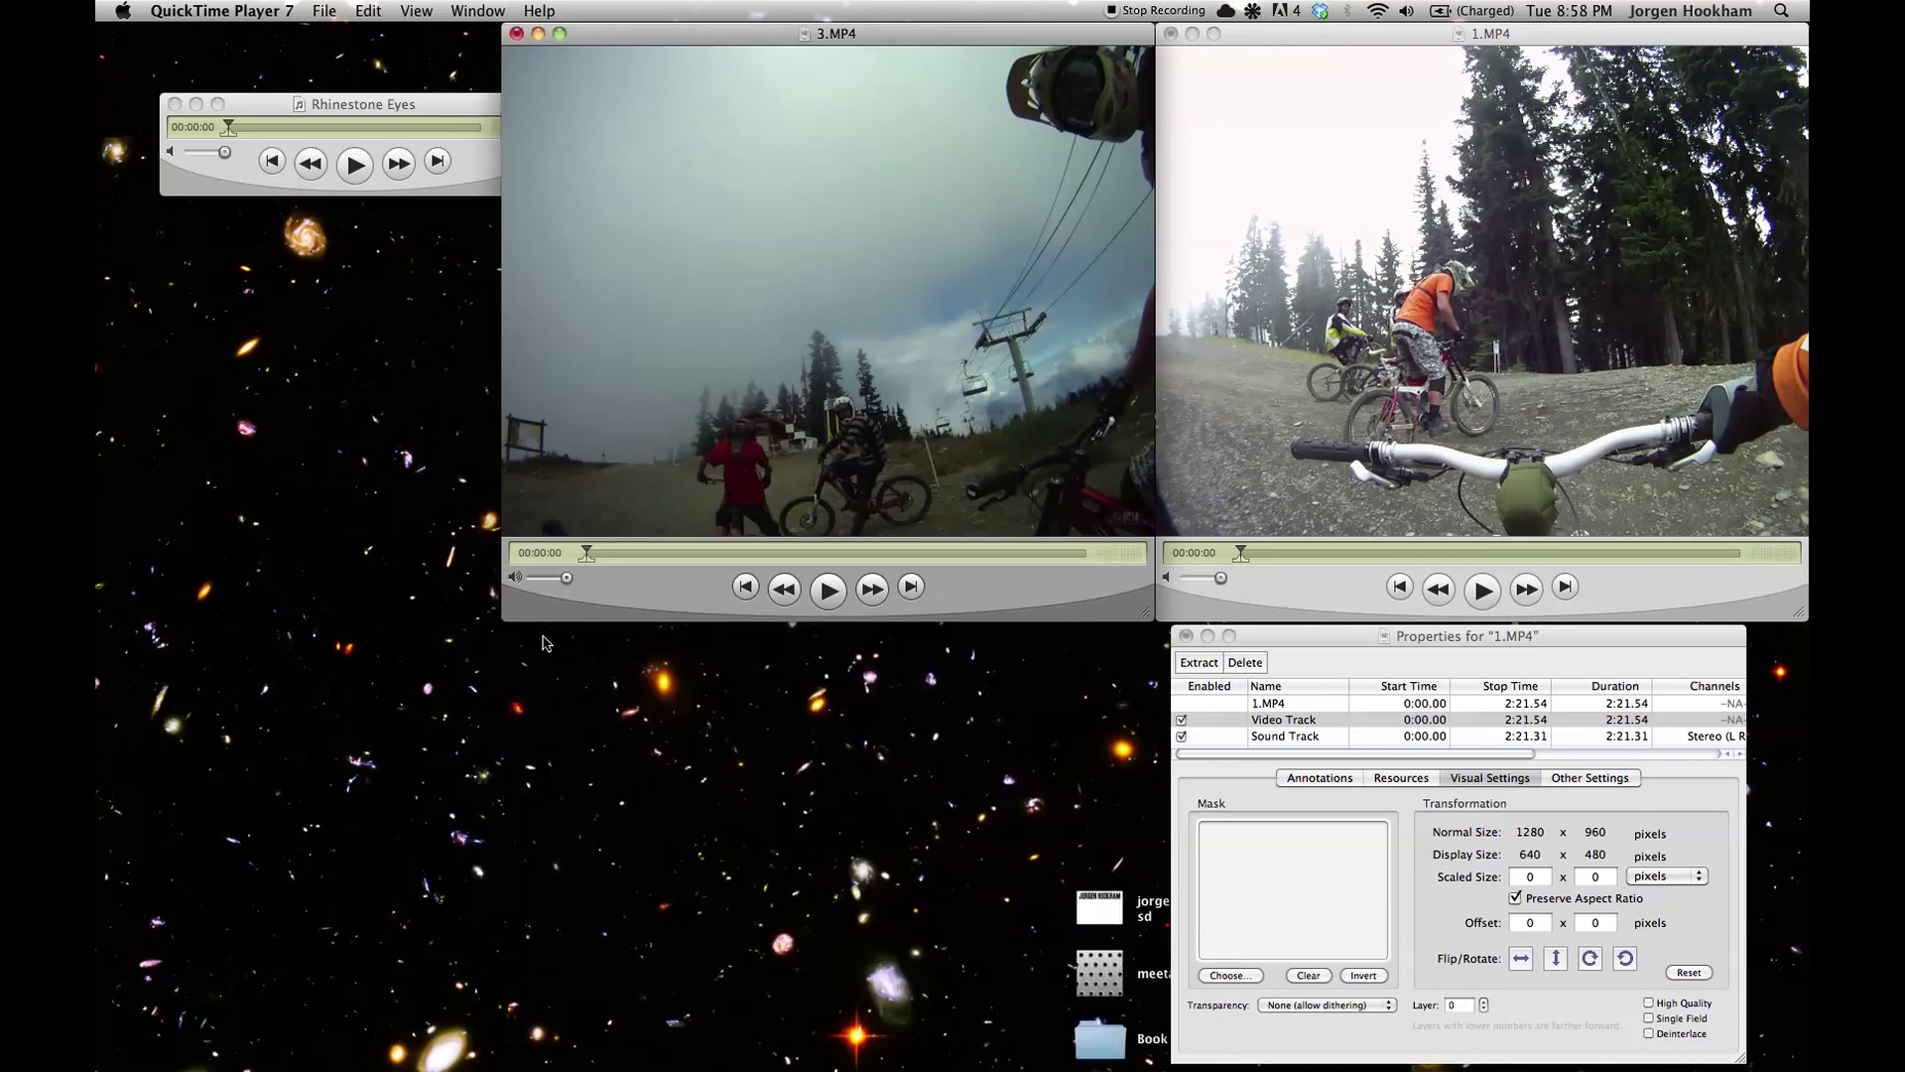
click(1185, 635)
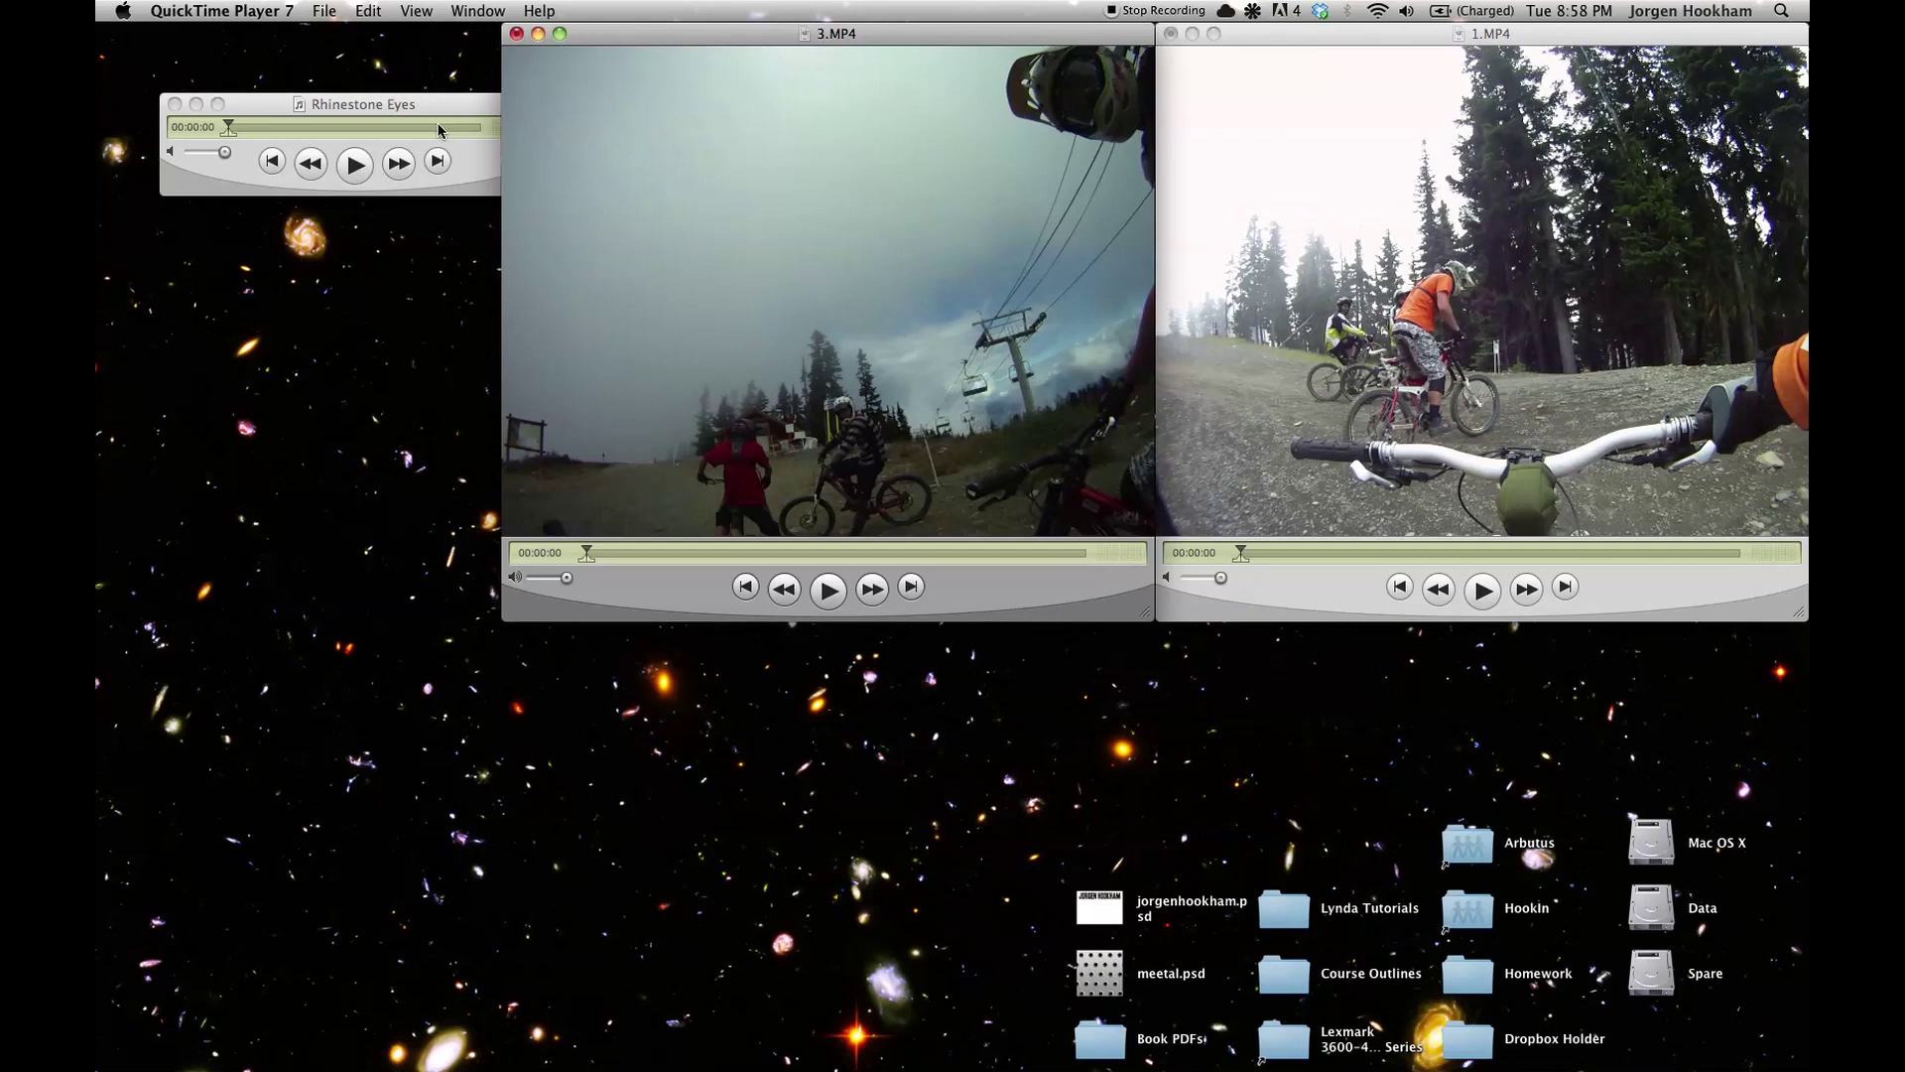
drag(429, 115, 775, 663)
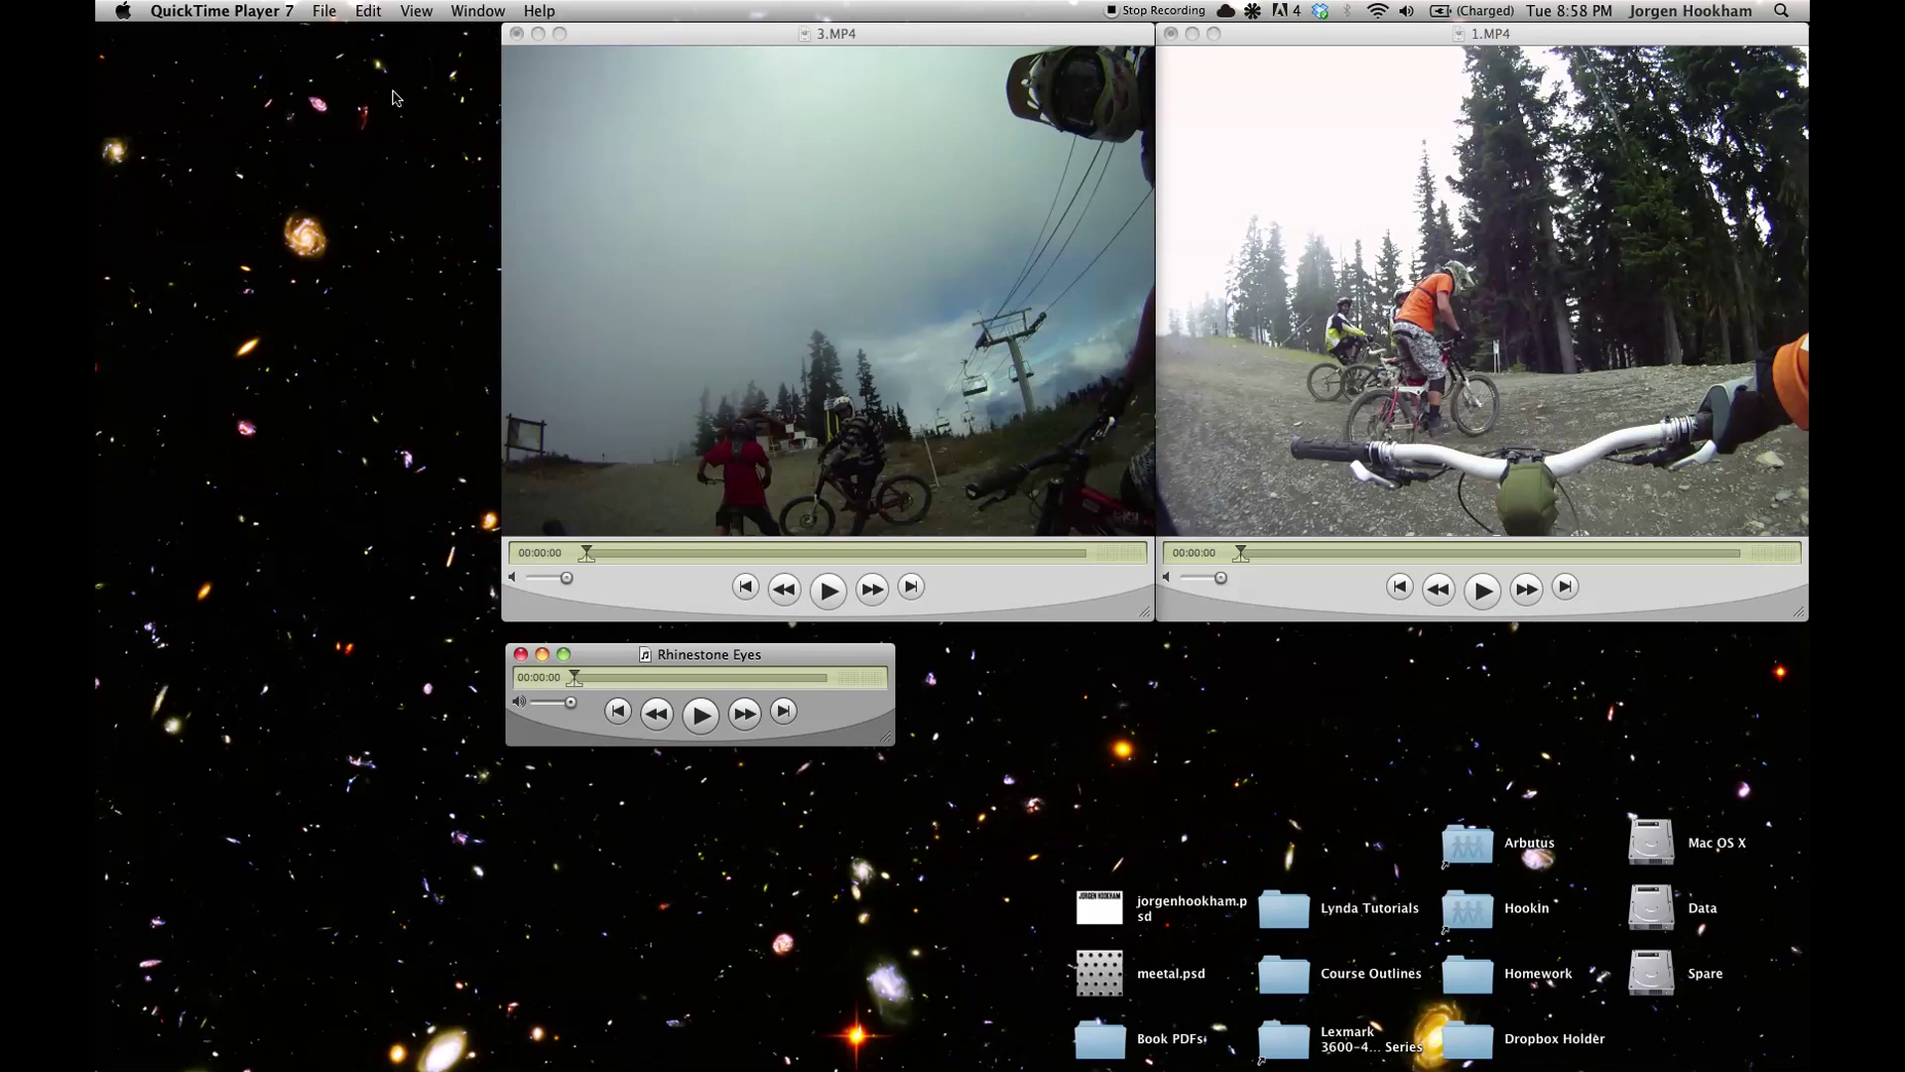
Create a new empty Untitled player and place it at the upper left
click(322, 14)
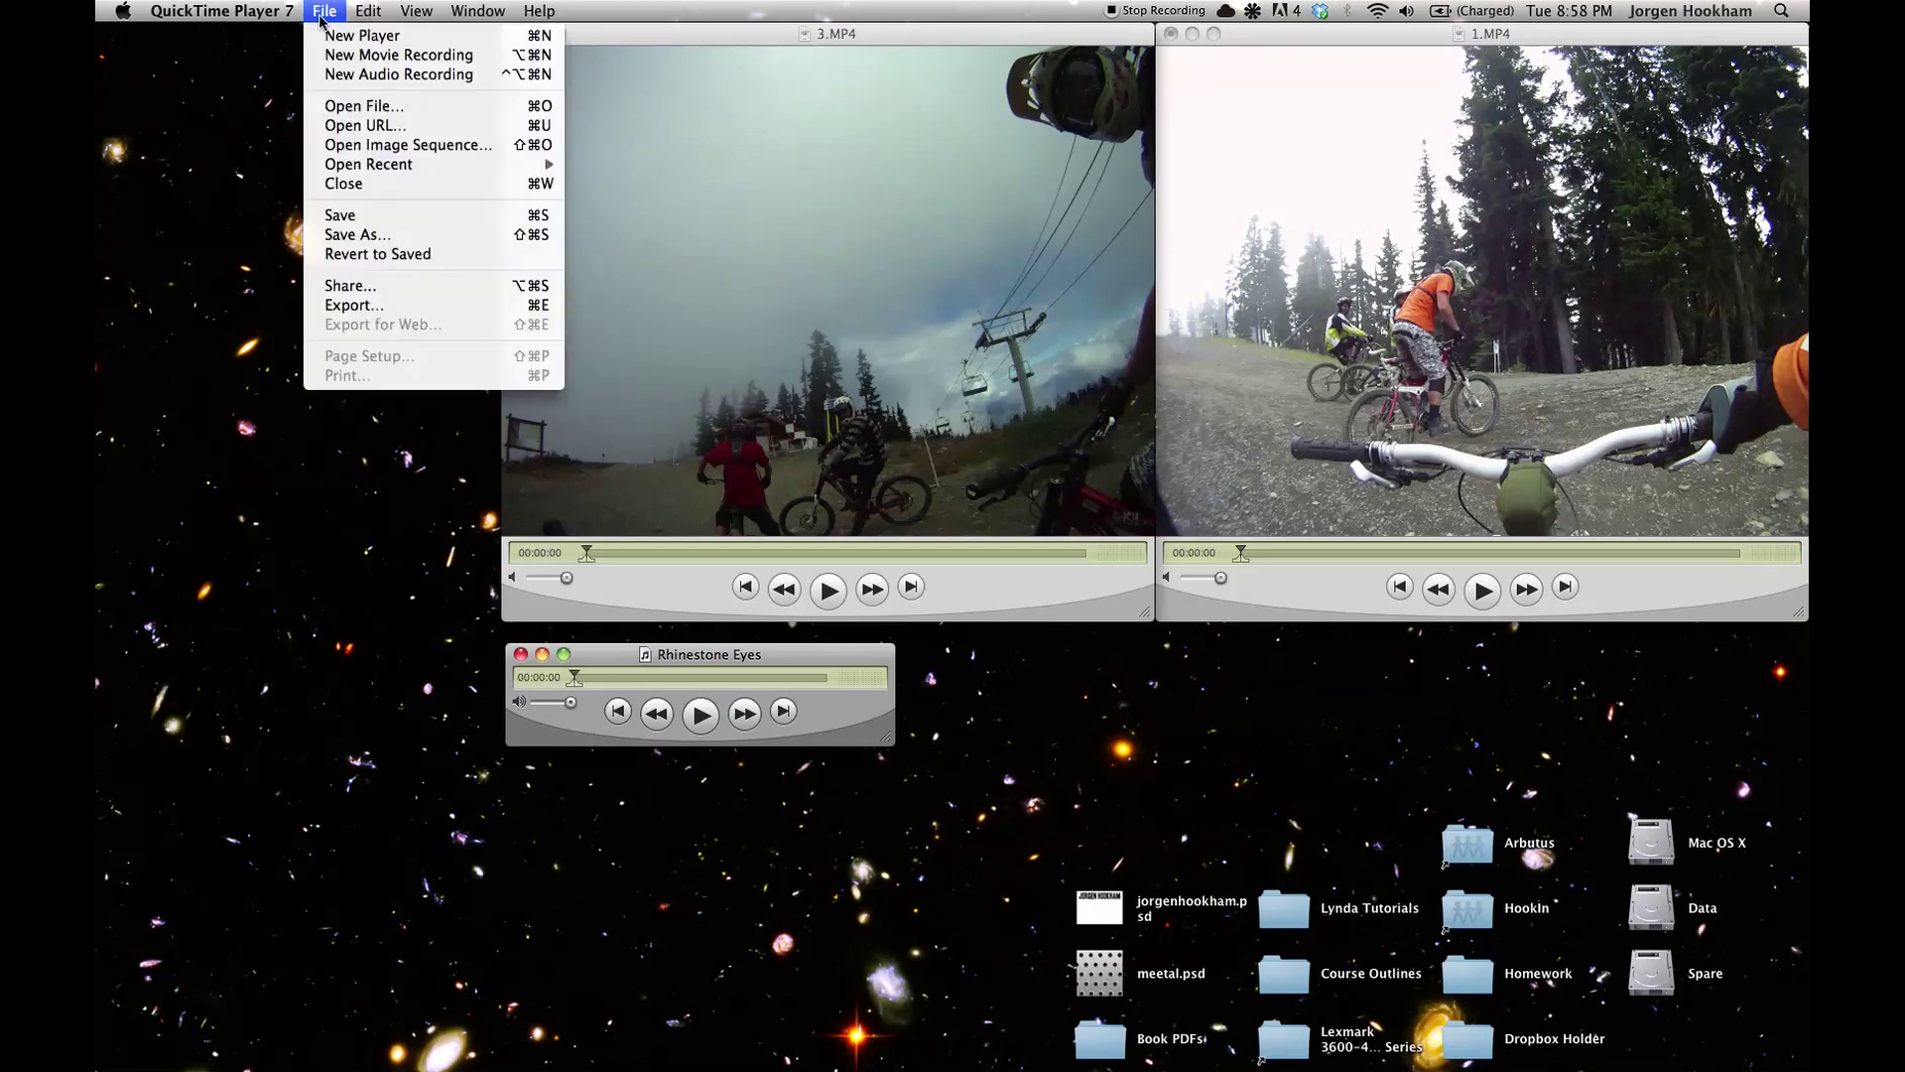
click(337, 40)
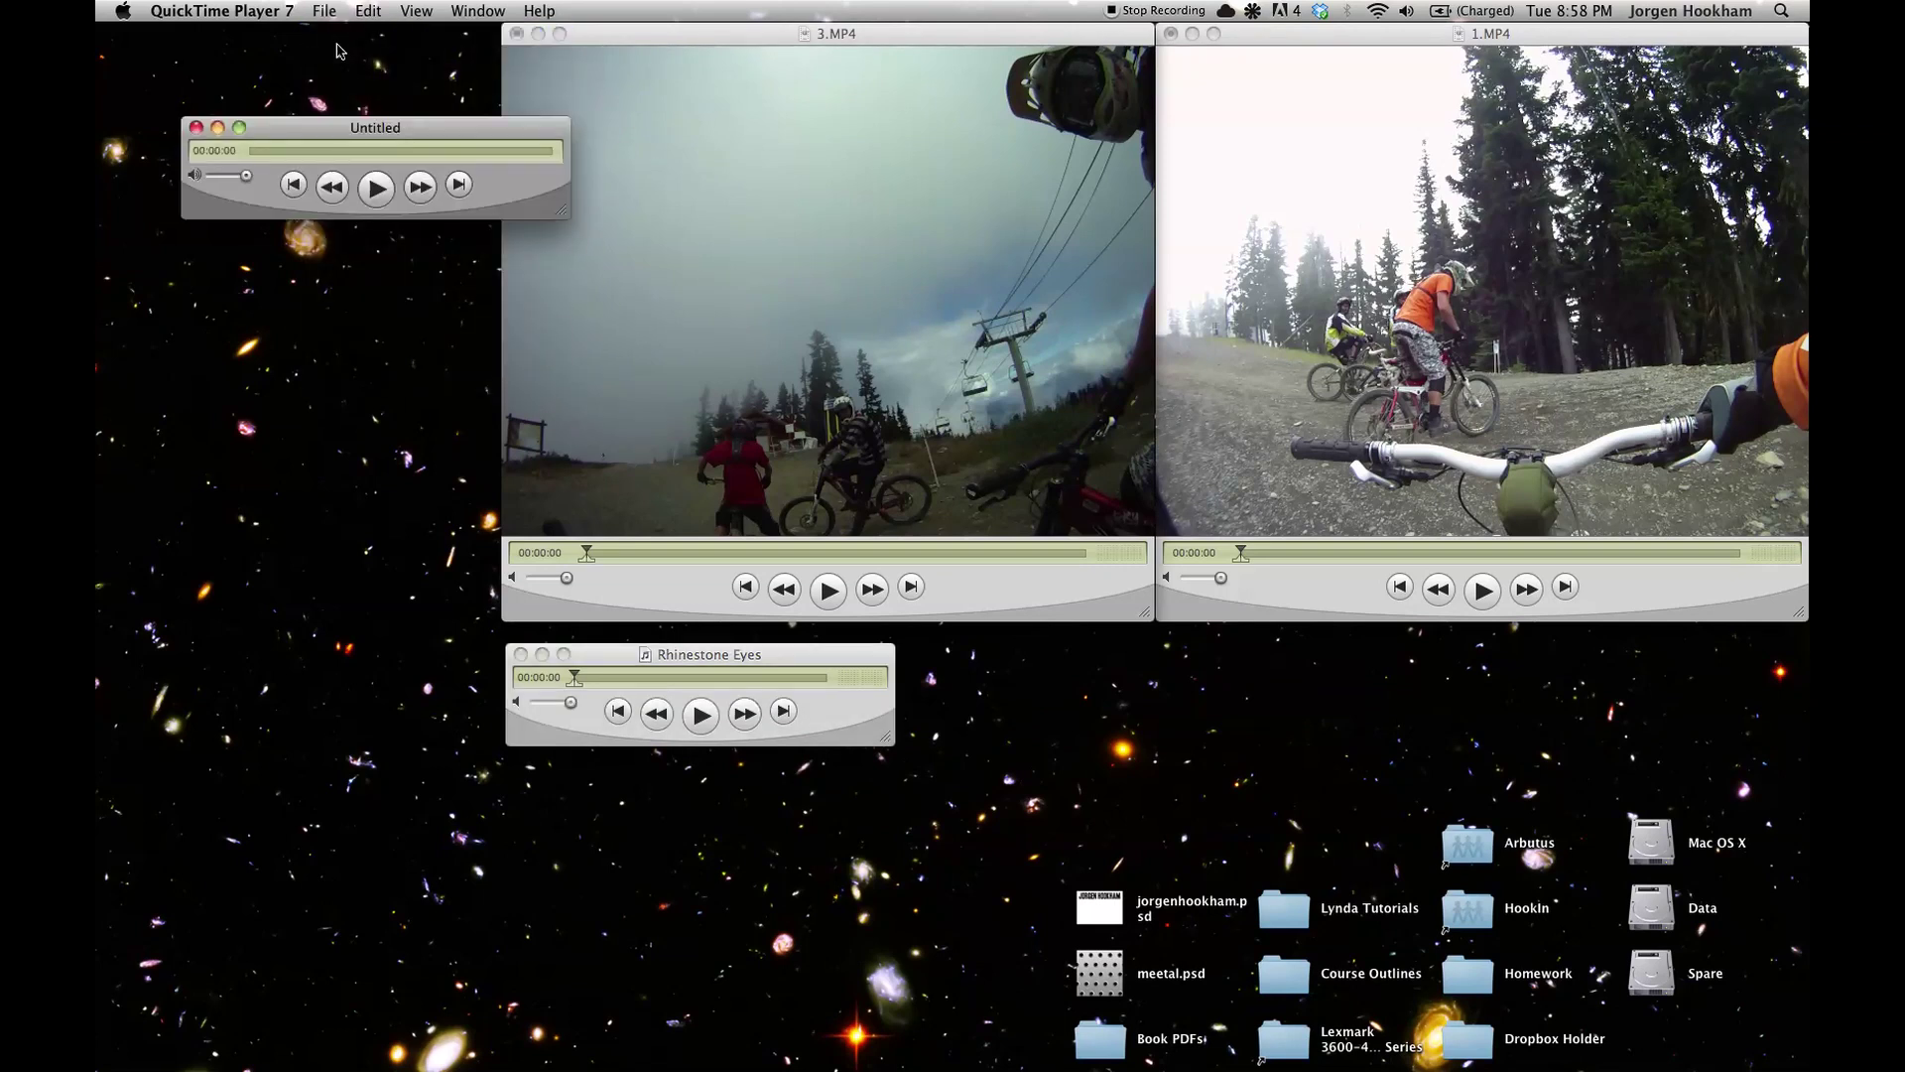
drag(365, 131, 293, 113)
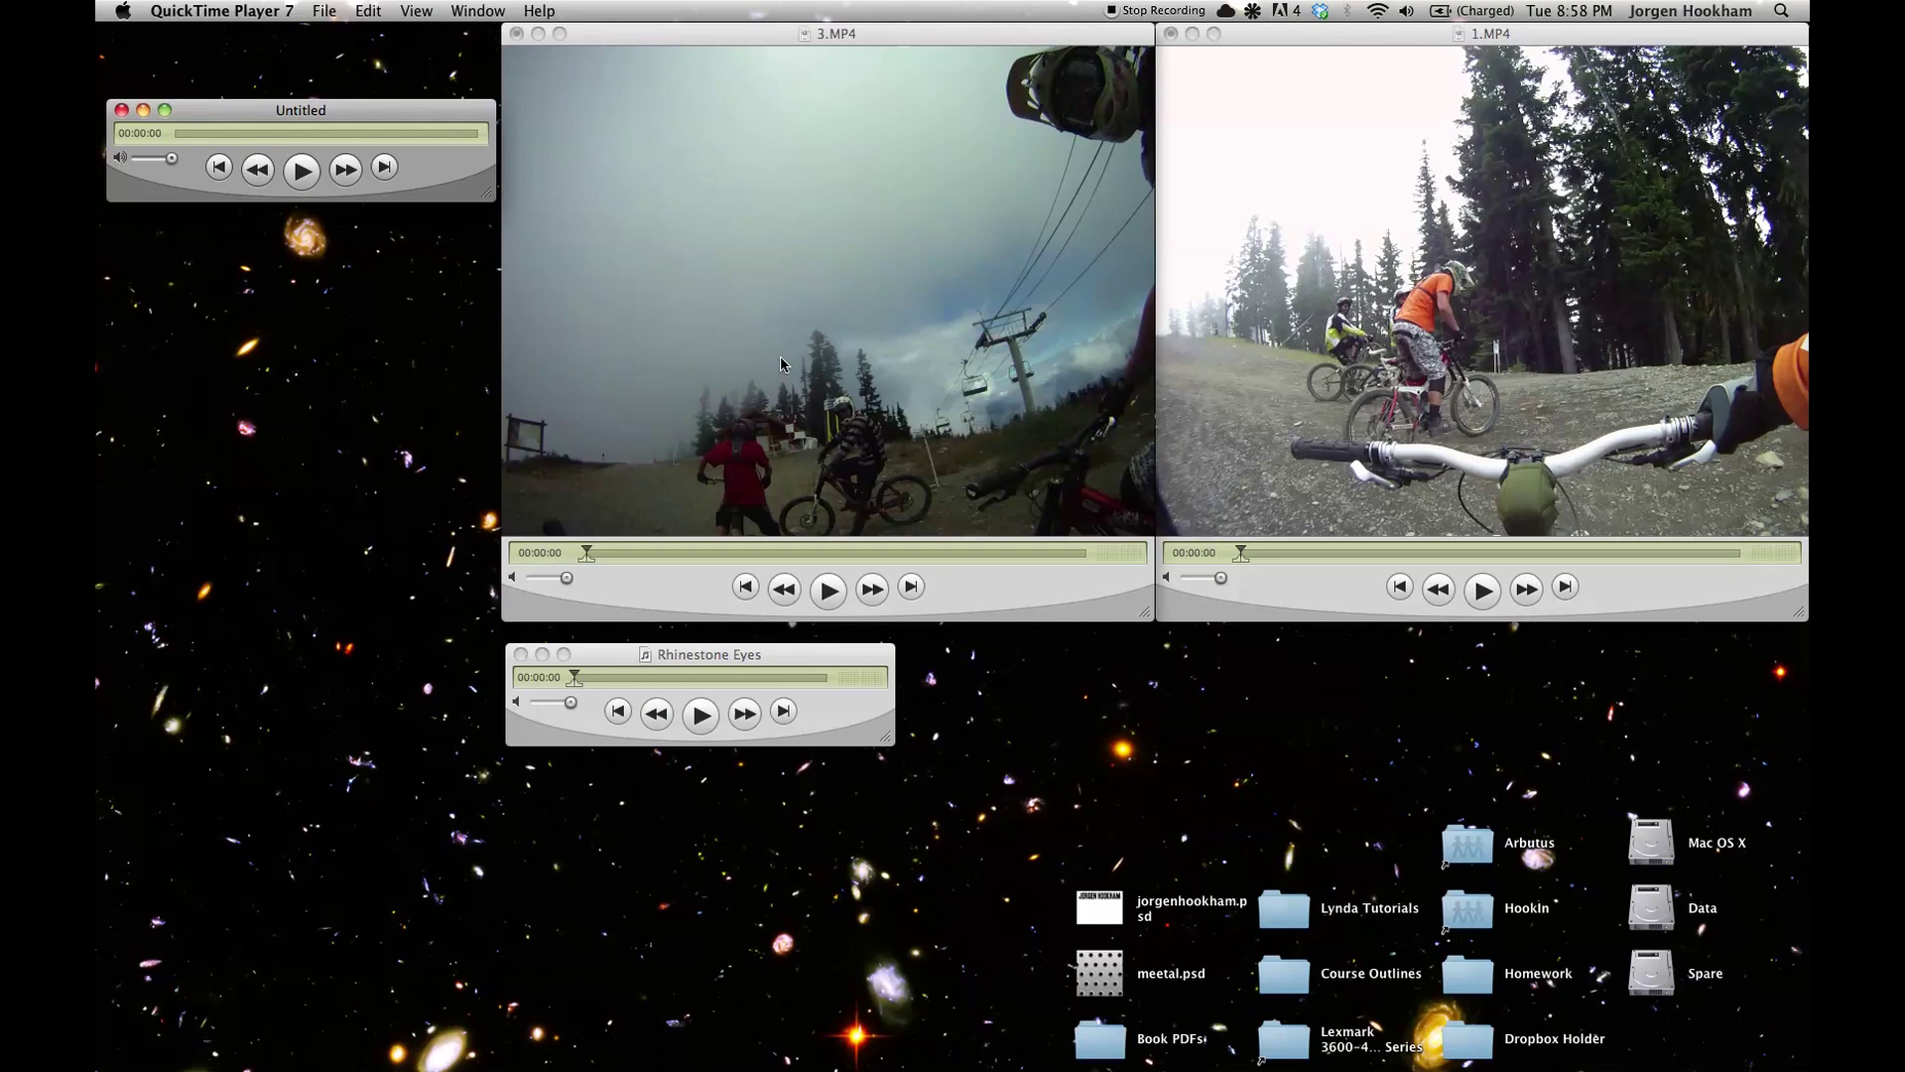
click(776, 272)
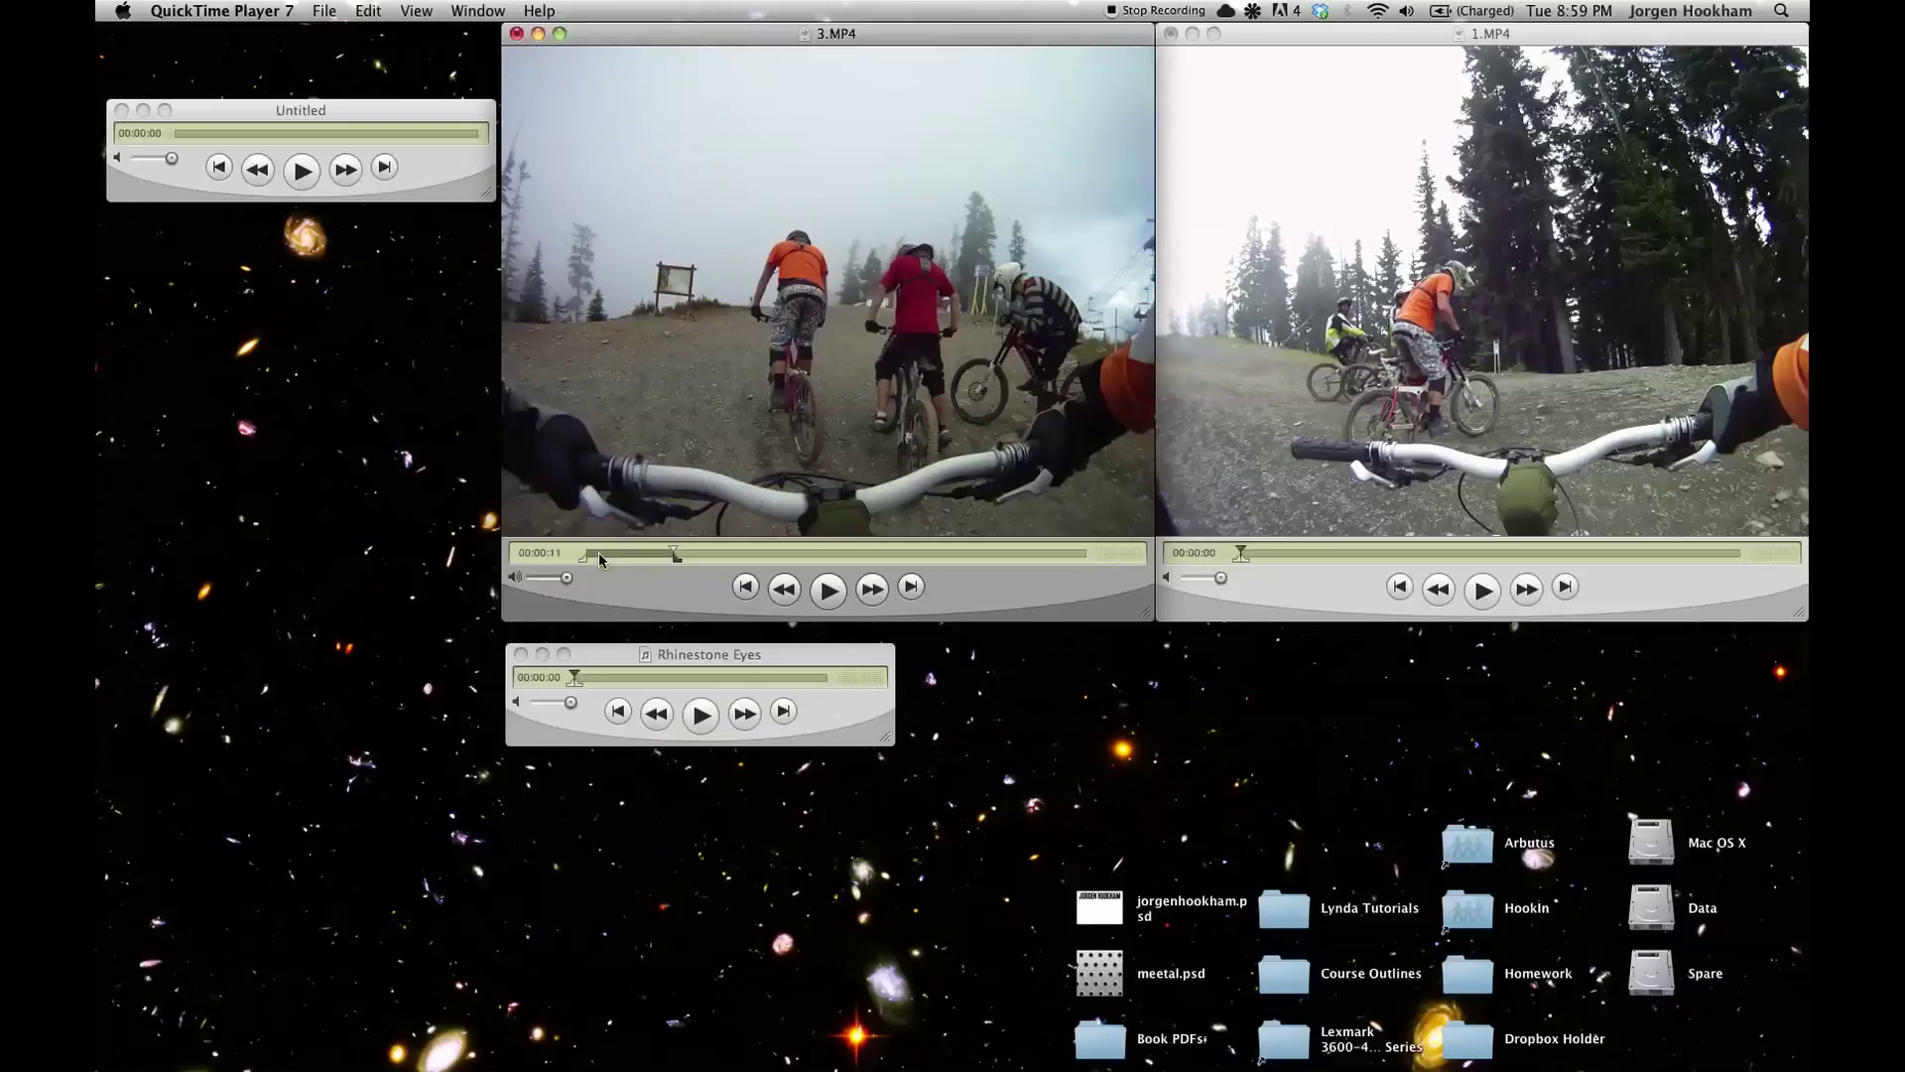
Copy a selected stretch of 3.MP4 into the Untitled movie and move Untitled to the left edge
drag(682, 564, 822, 569)
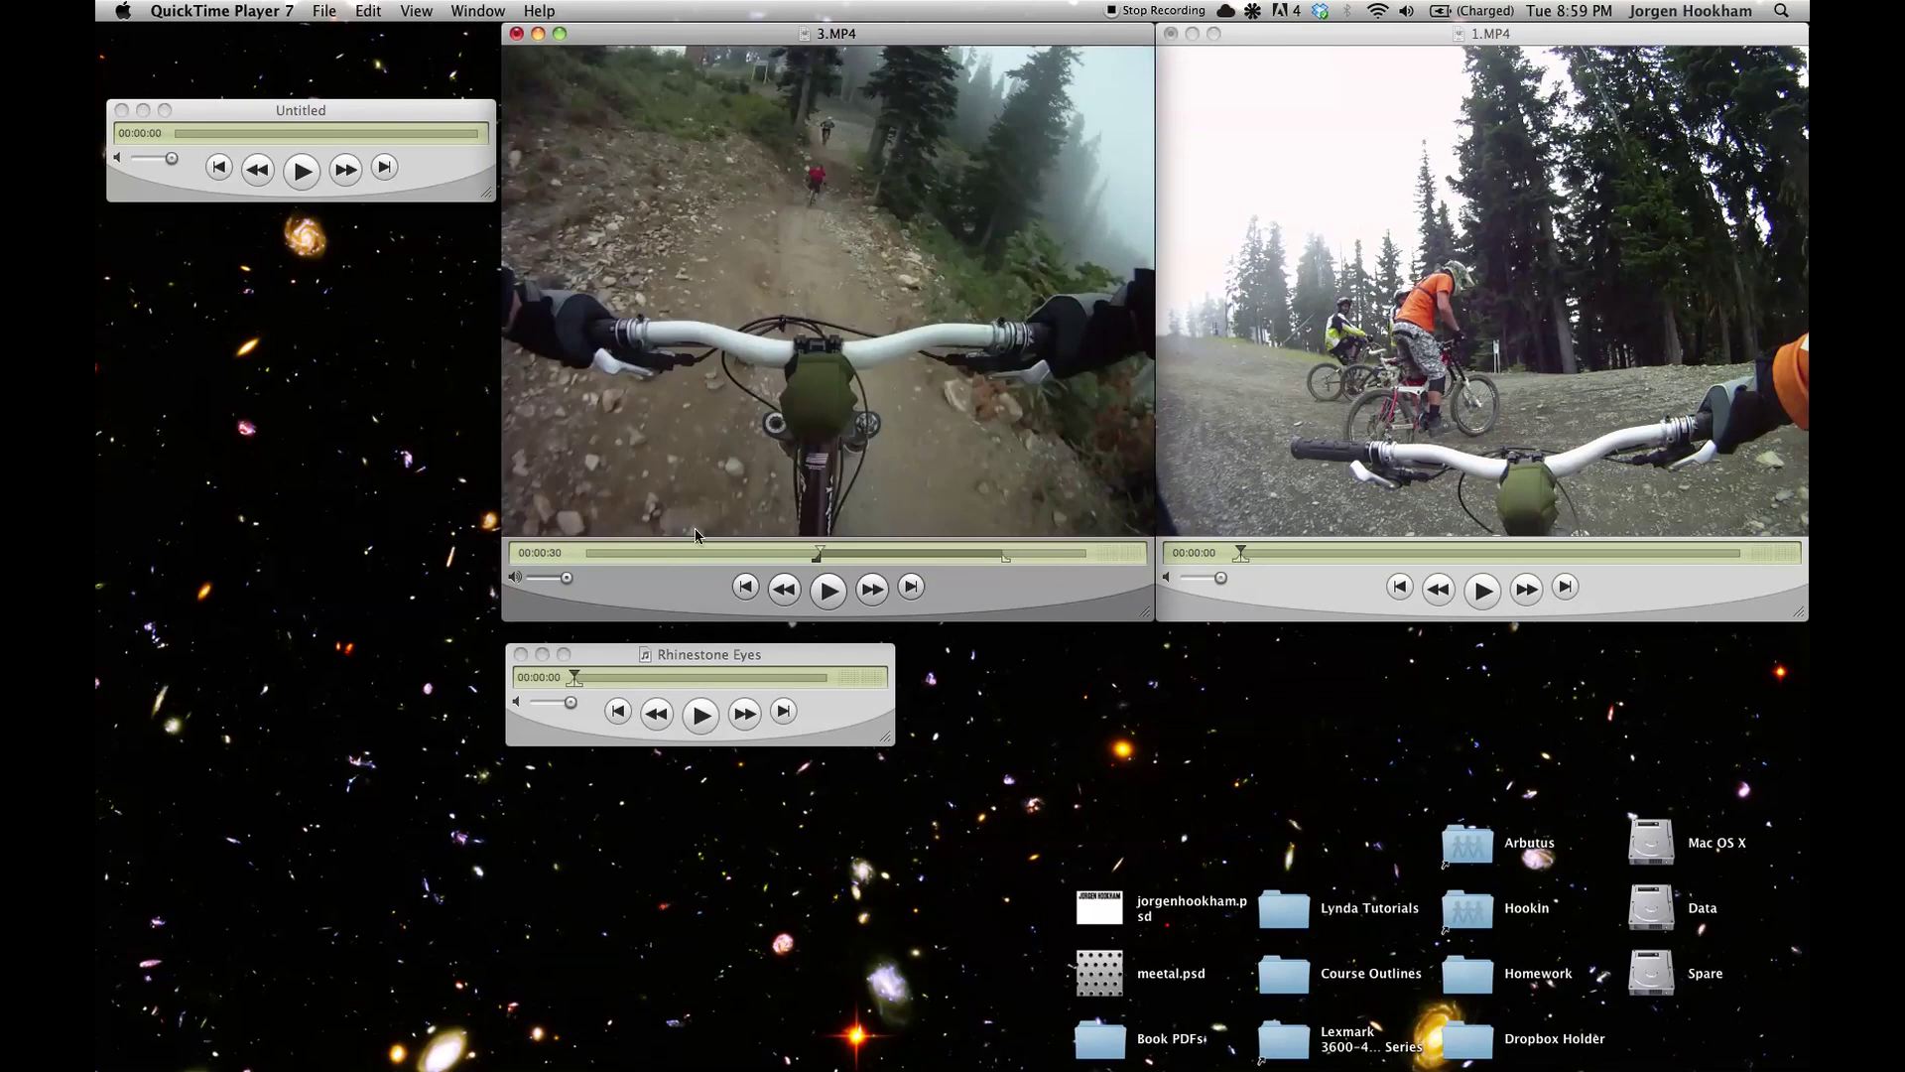
key(super+c)
click(368, 12)
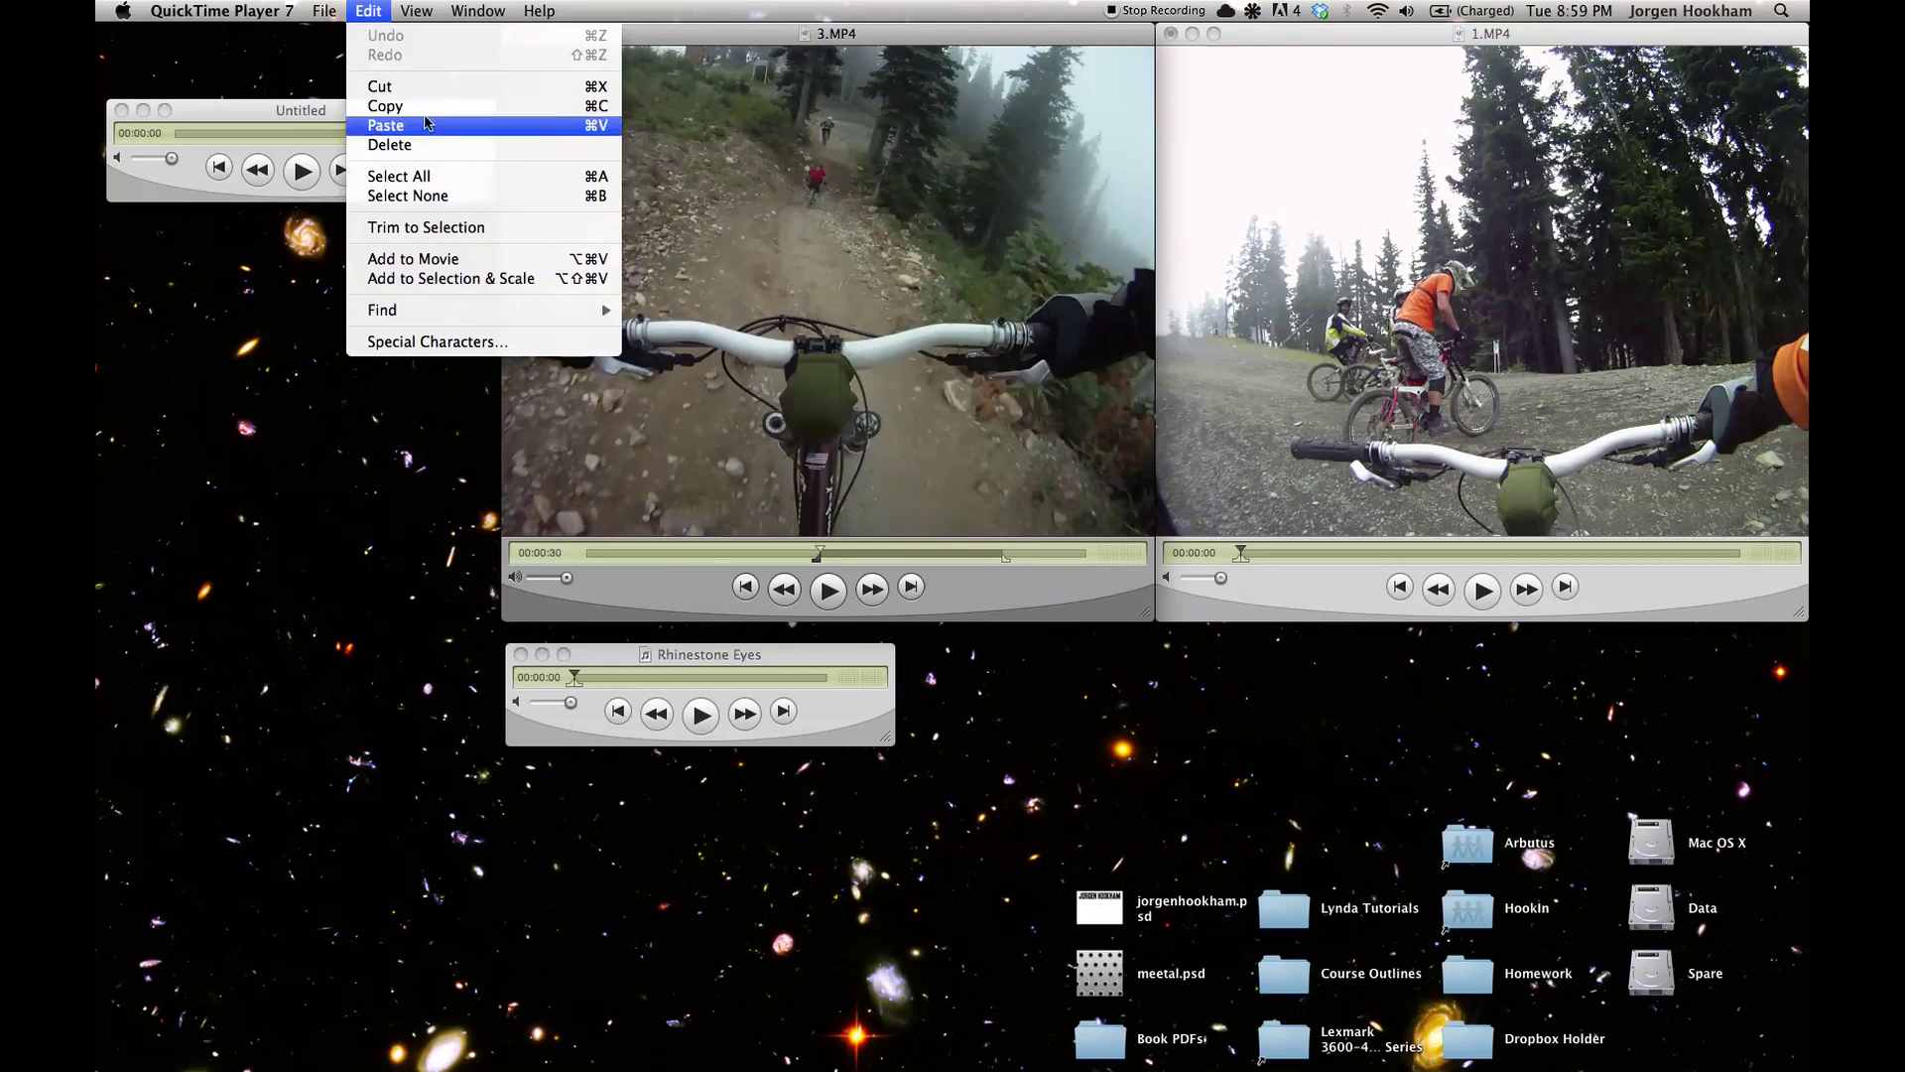
click(303, 114)
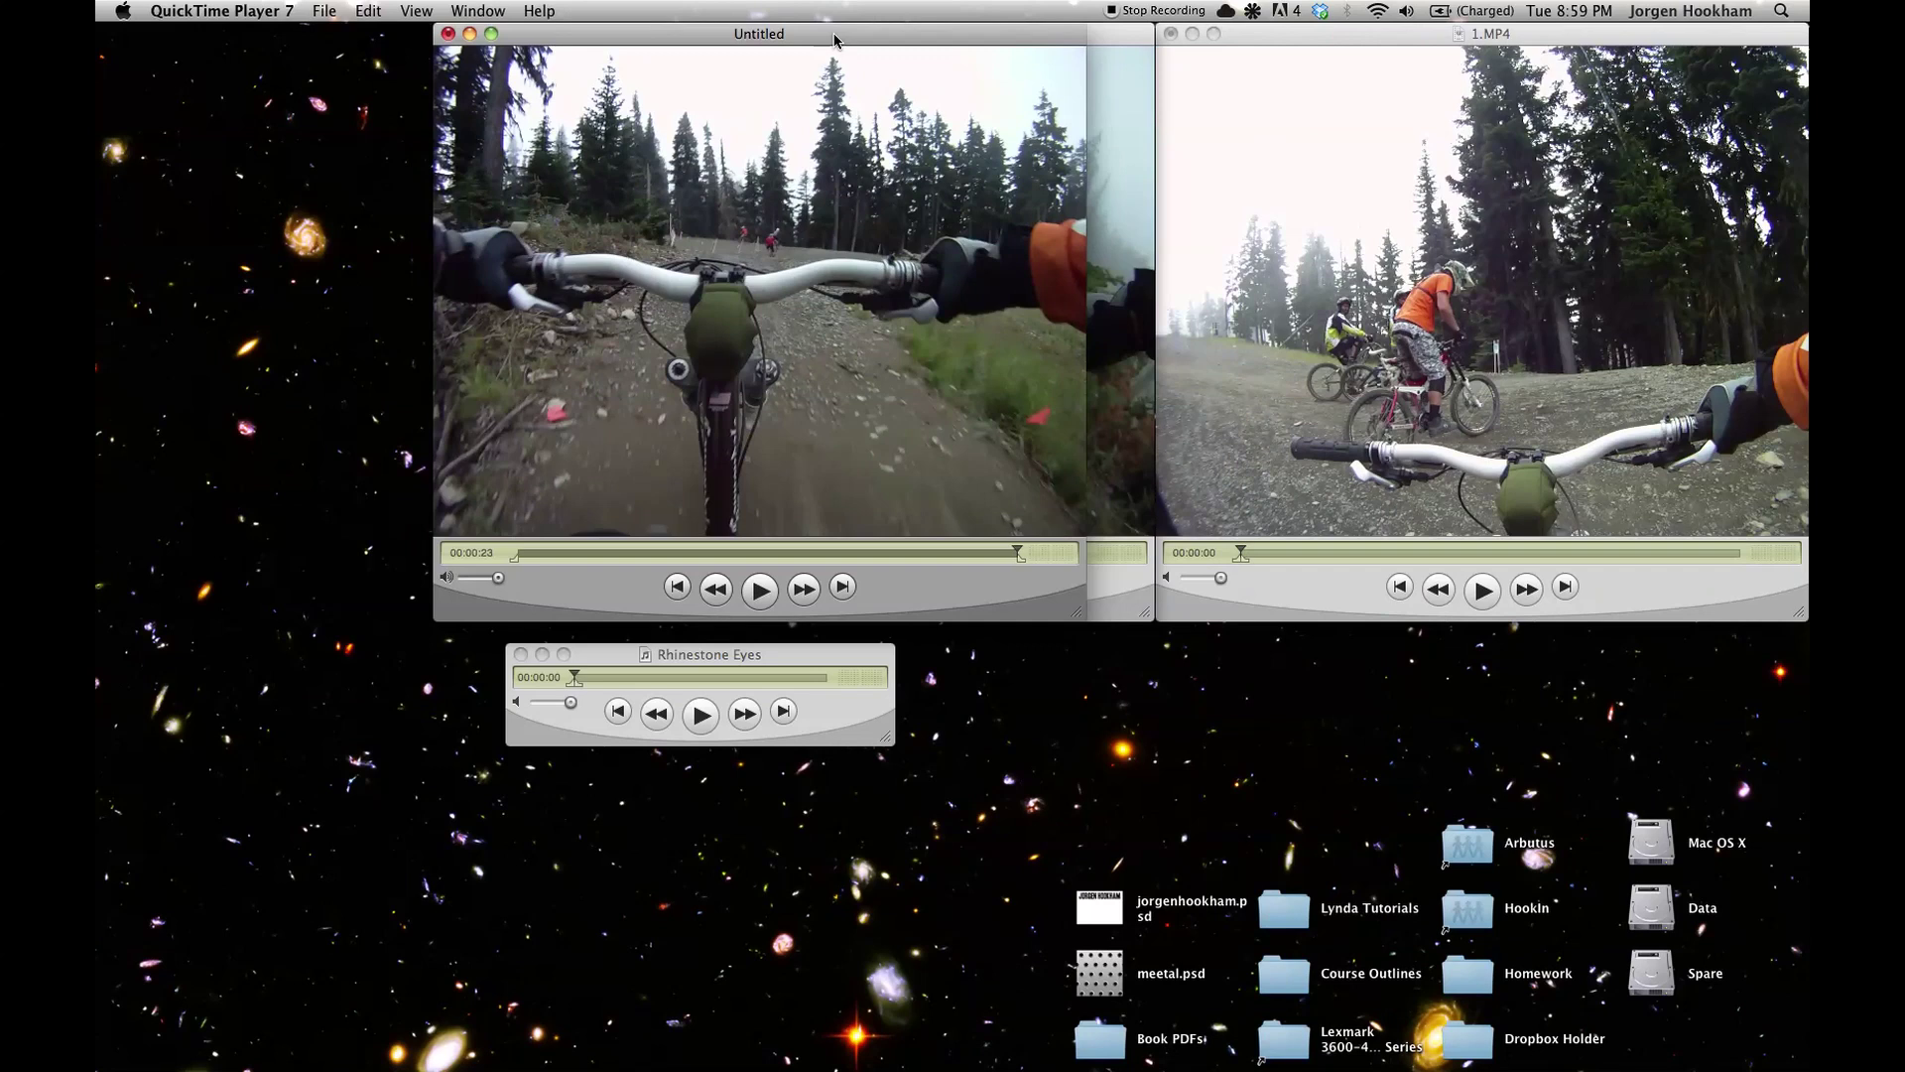
drag(833, 40, 498, 13)
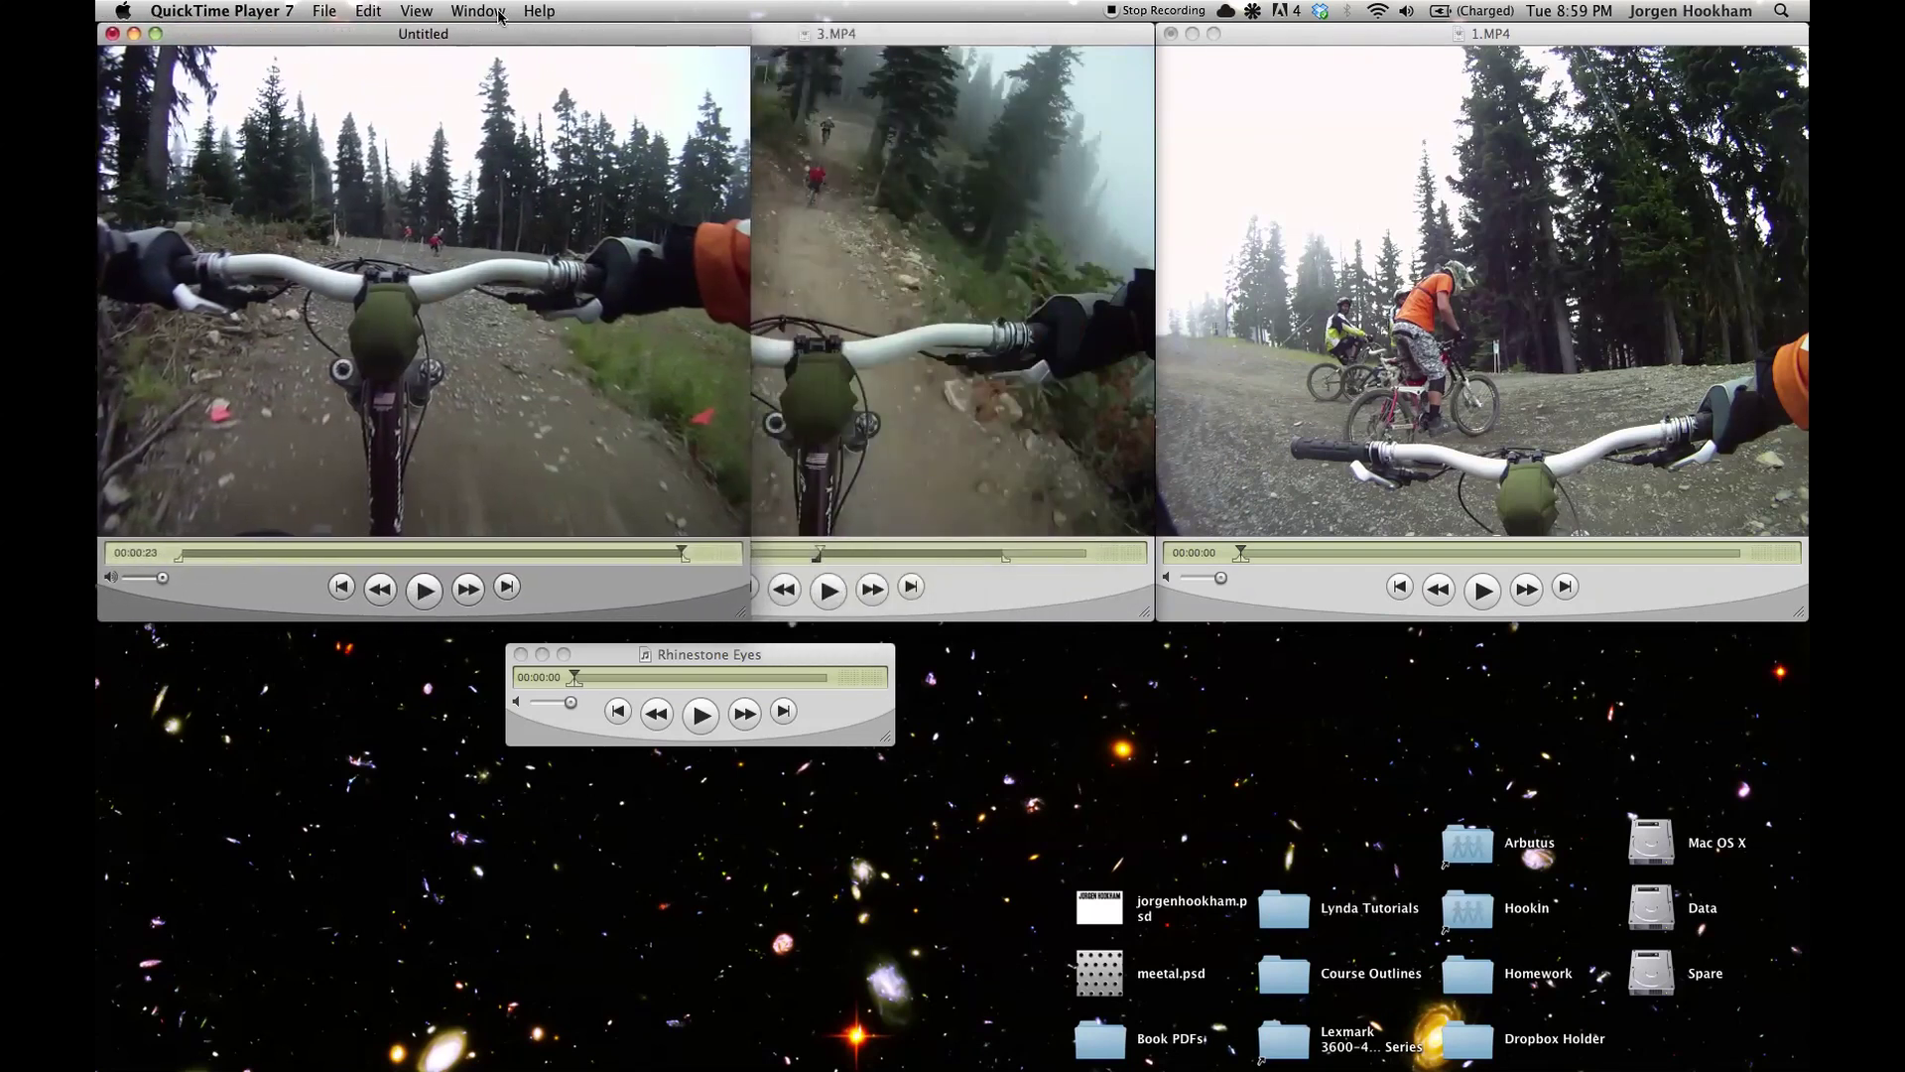
Close 3.MP4 without saving its changes
click(876, 38)
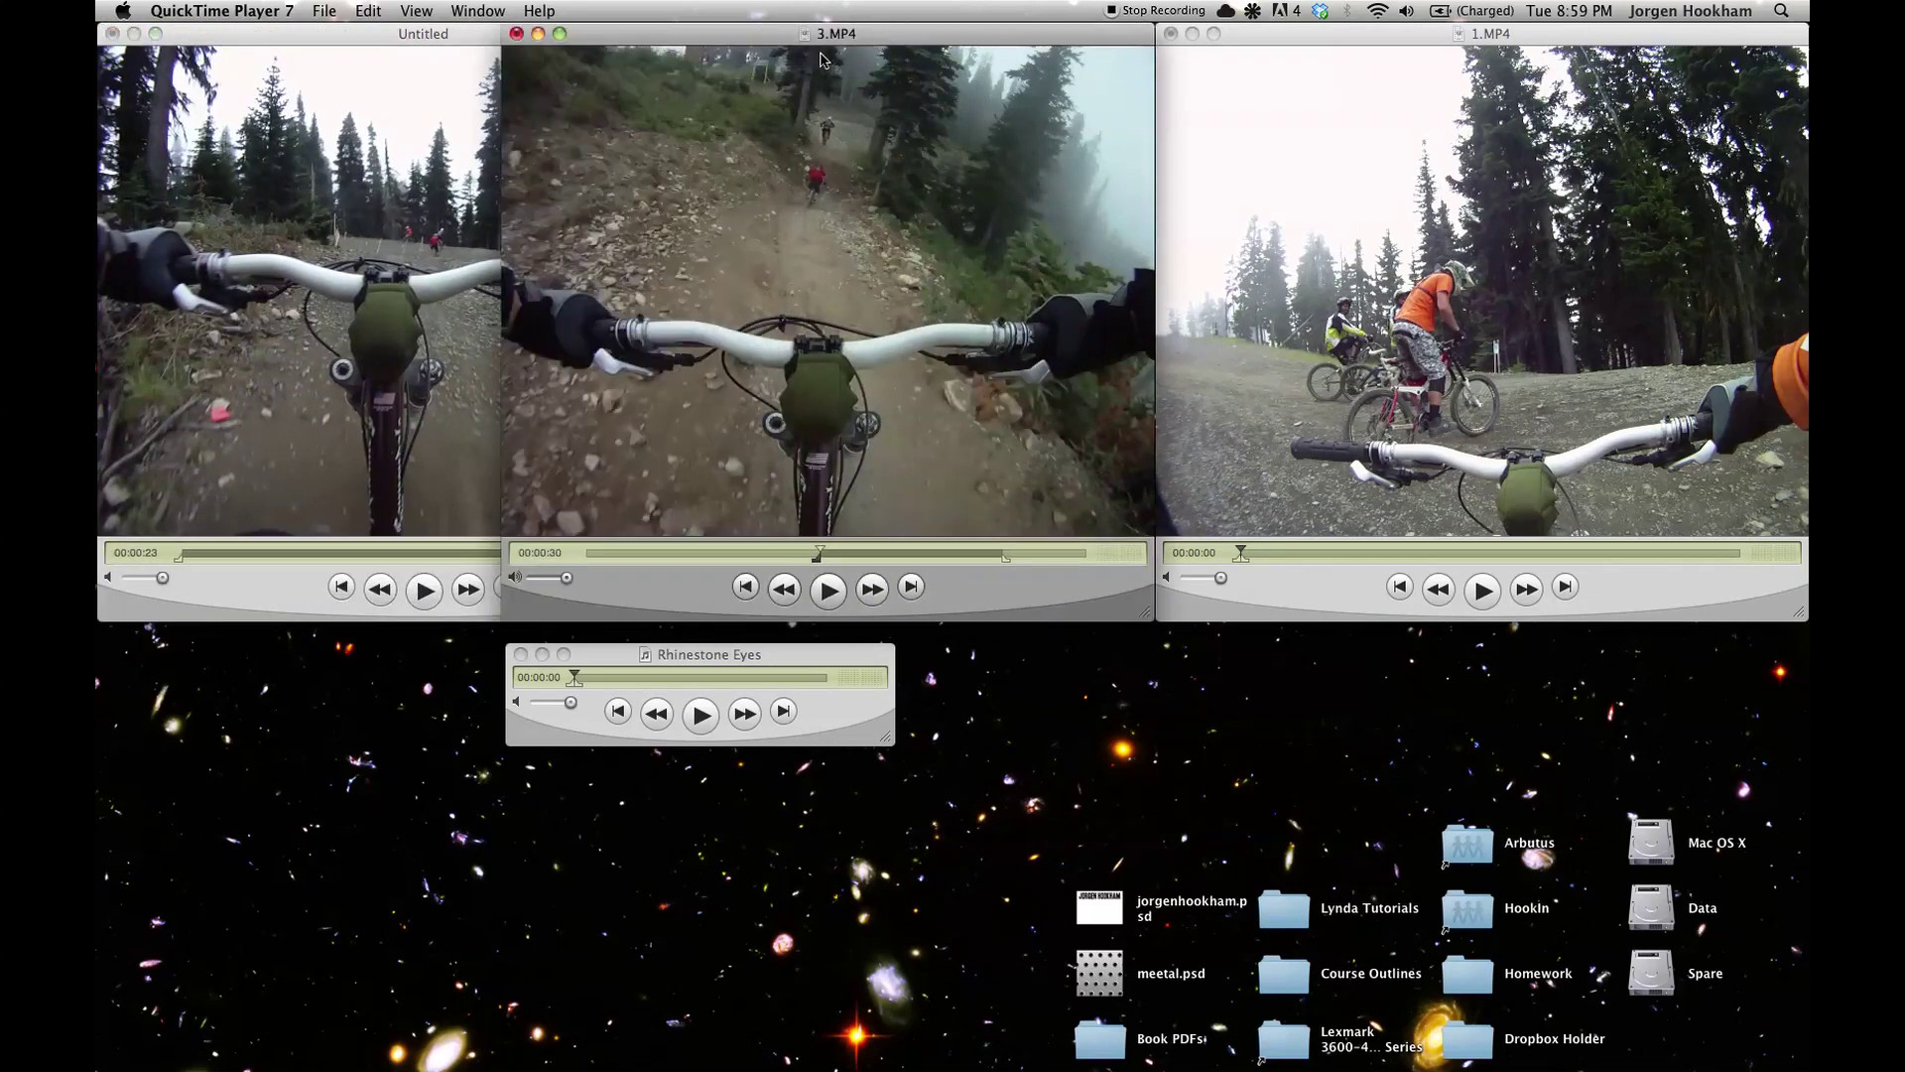
key(super+w)
click(779, 154)
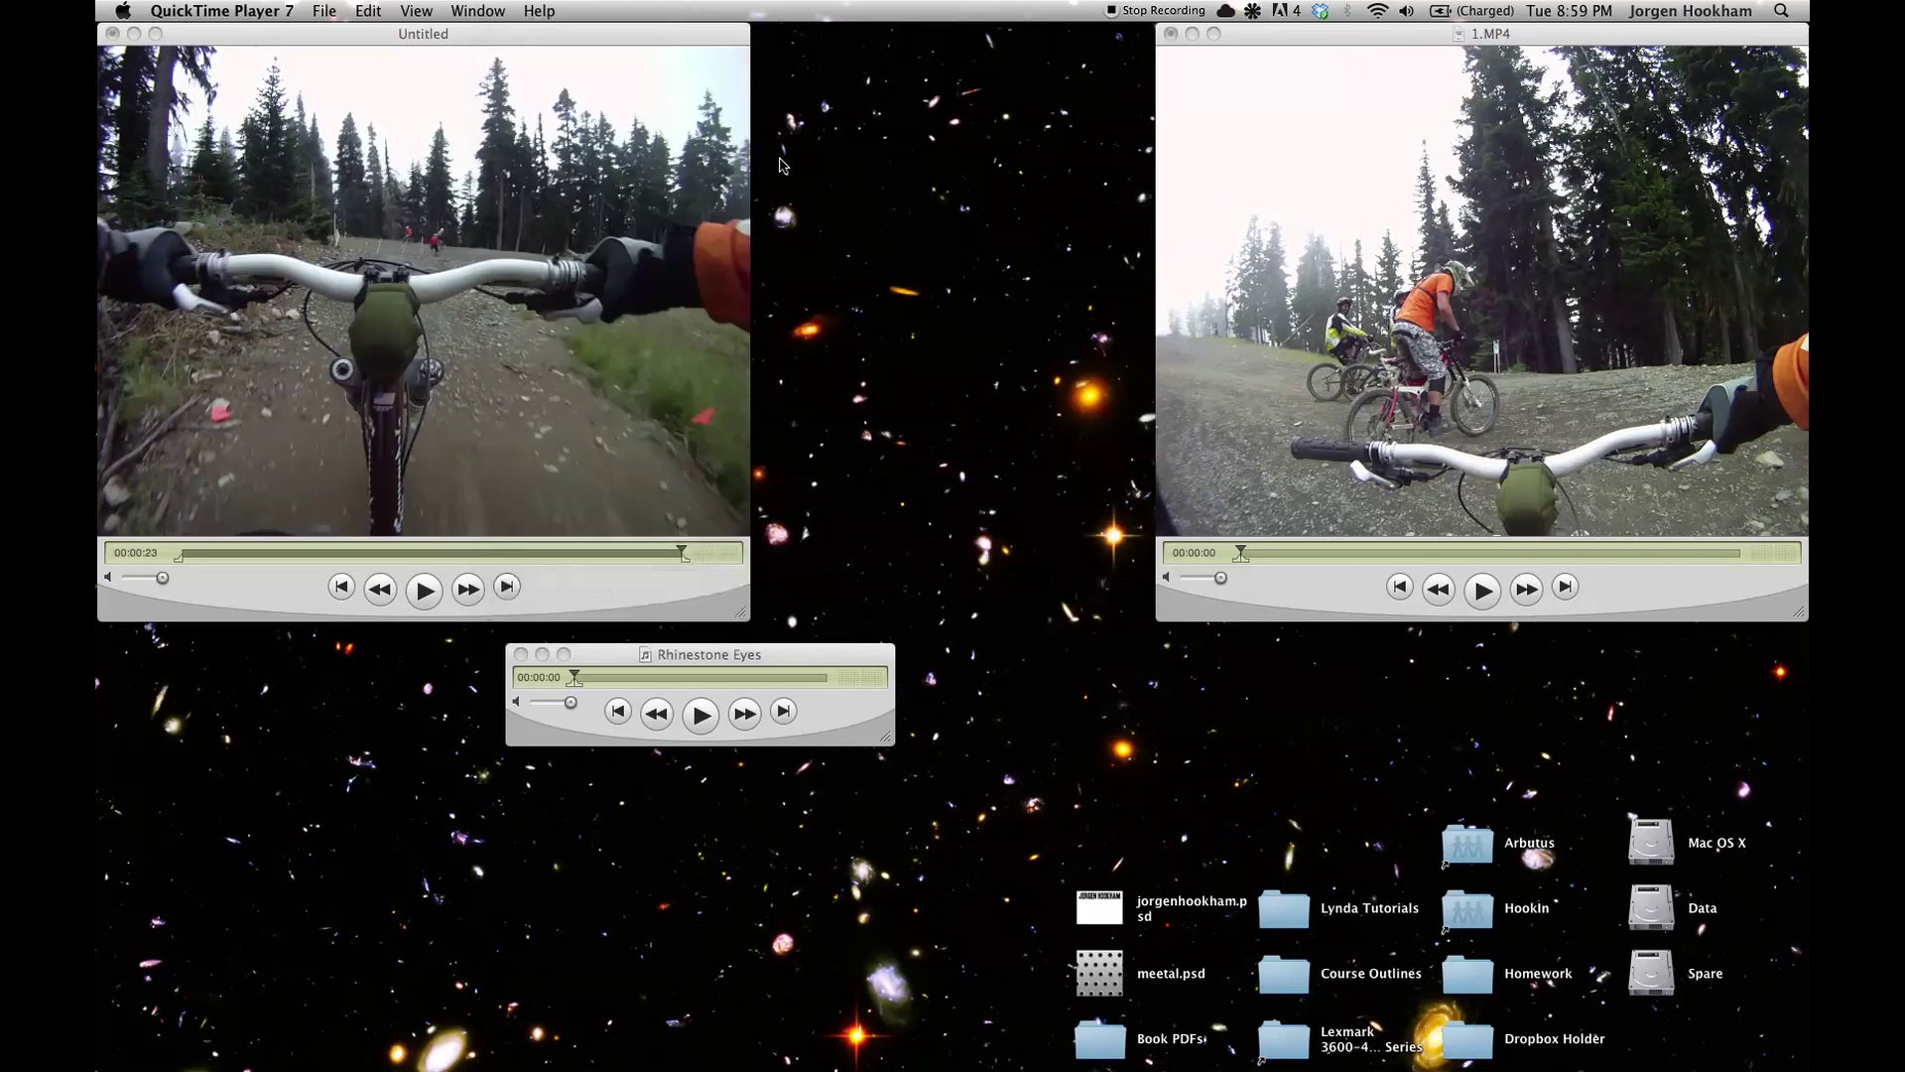
Copy a stretch of 1.MP4 around 00:00:21 and put Untitled's playhead at its end
click(1389, 250)
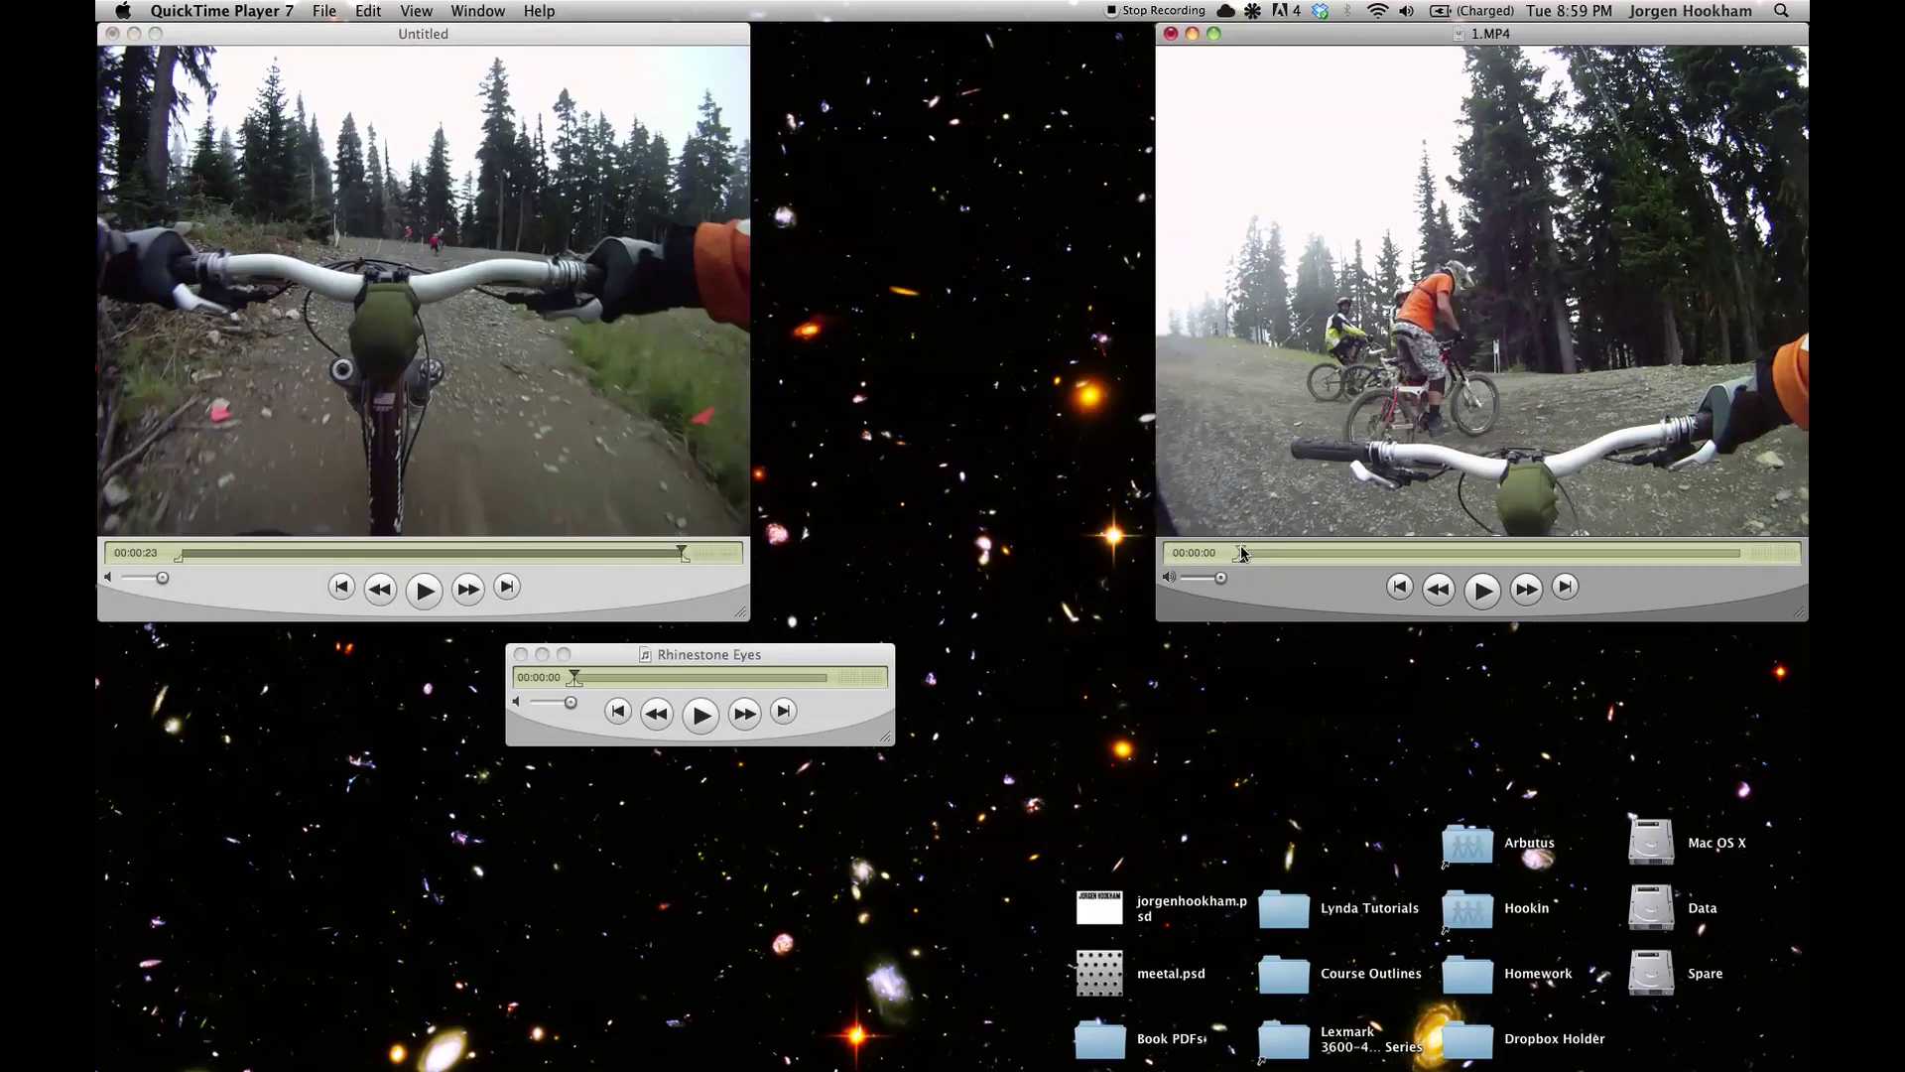
mouse_move(1240, 550)
mouse_down()
mouse_move(1490, 544)
mouse_move(1240, 559)
mouse_move(1309, 561)
mouse_up()
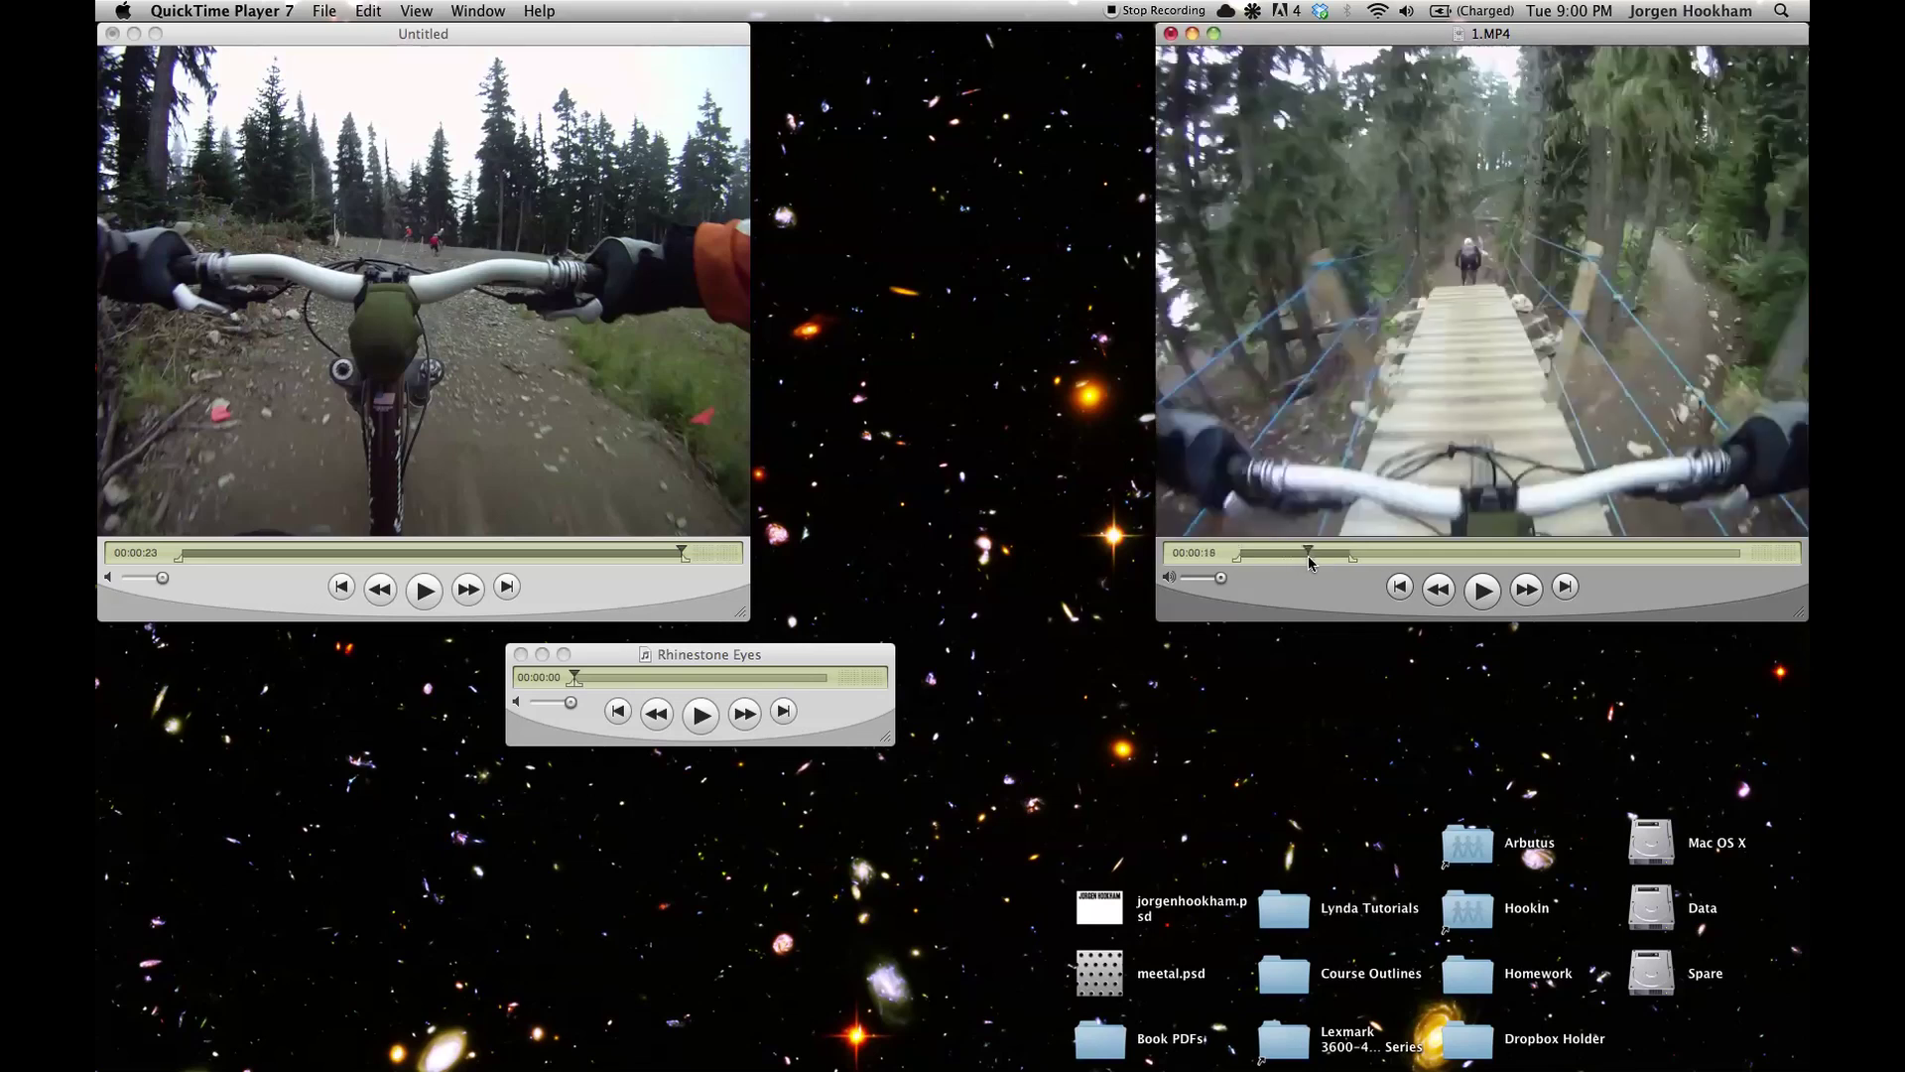
drag(1311, 556, 1316, 557)
key(i)
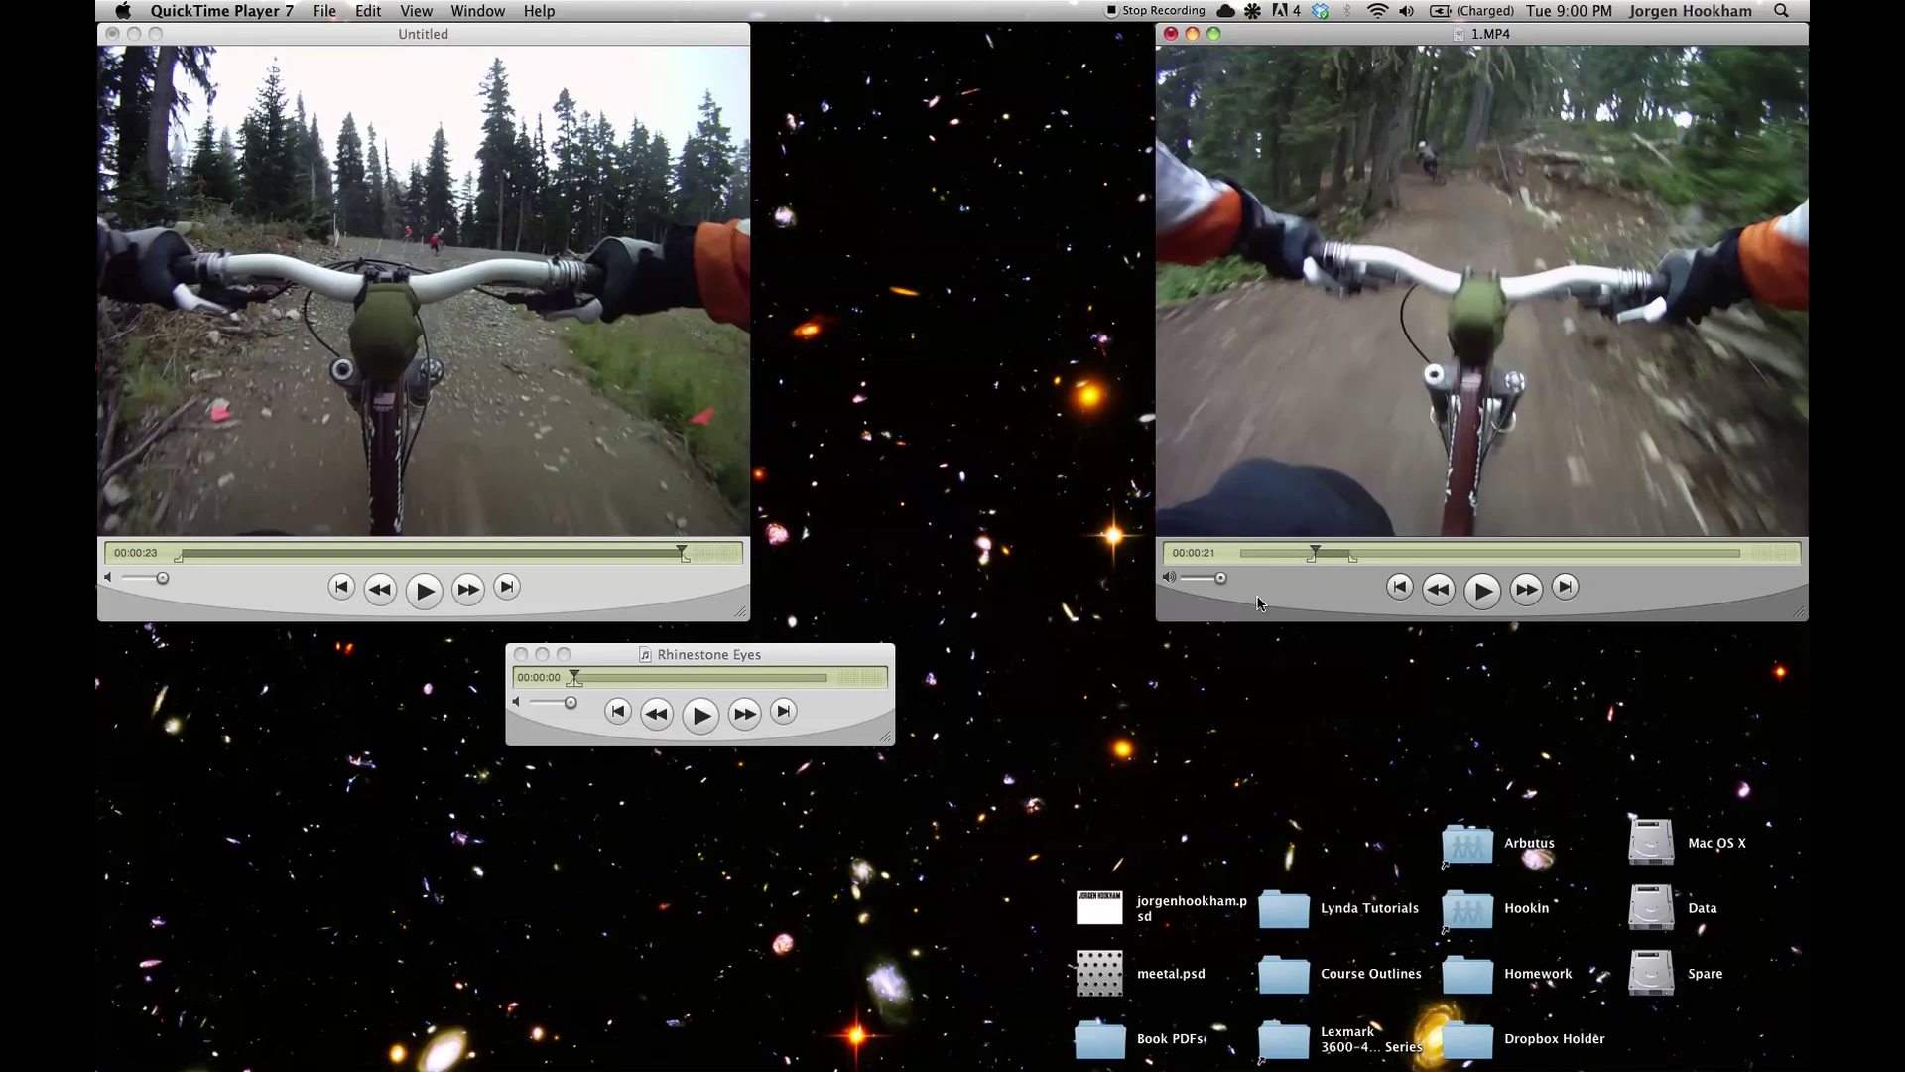
key(super+c)
click(680, 581)
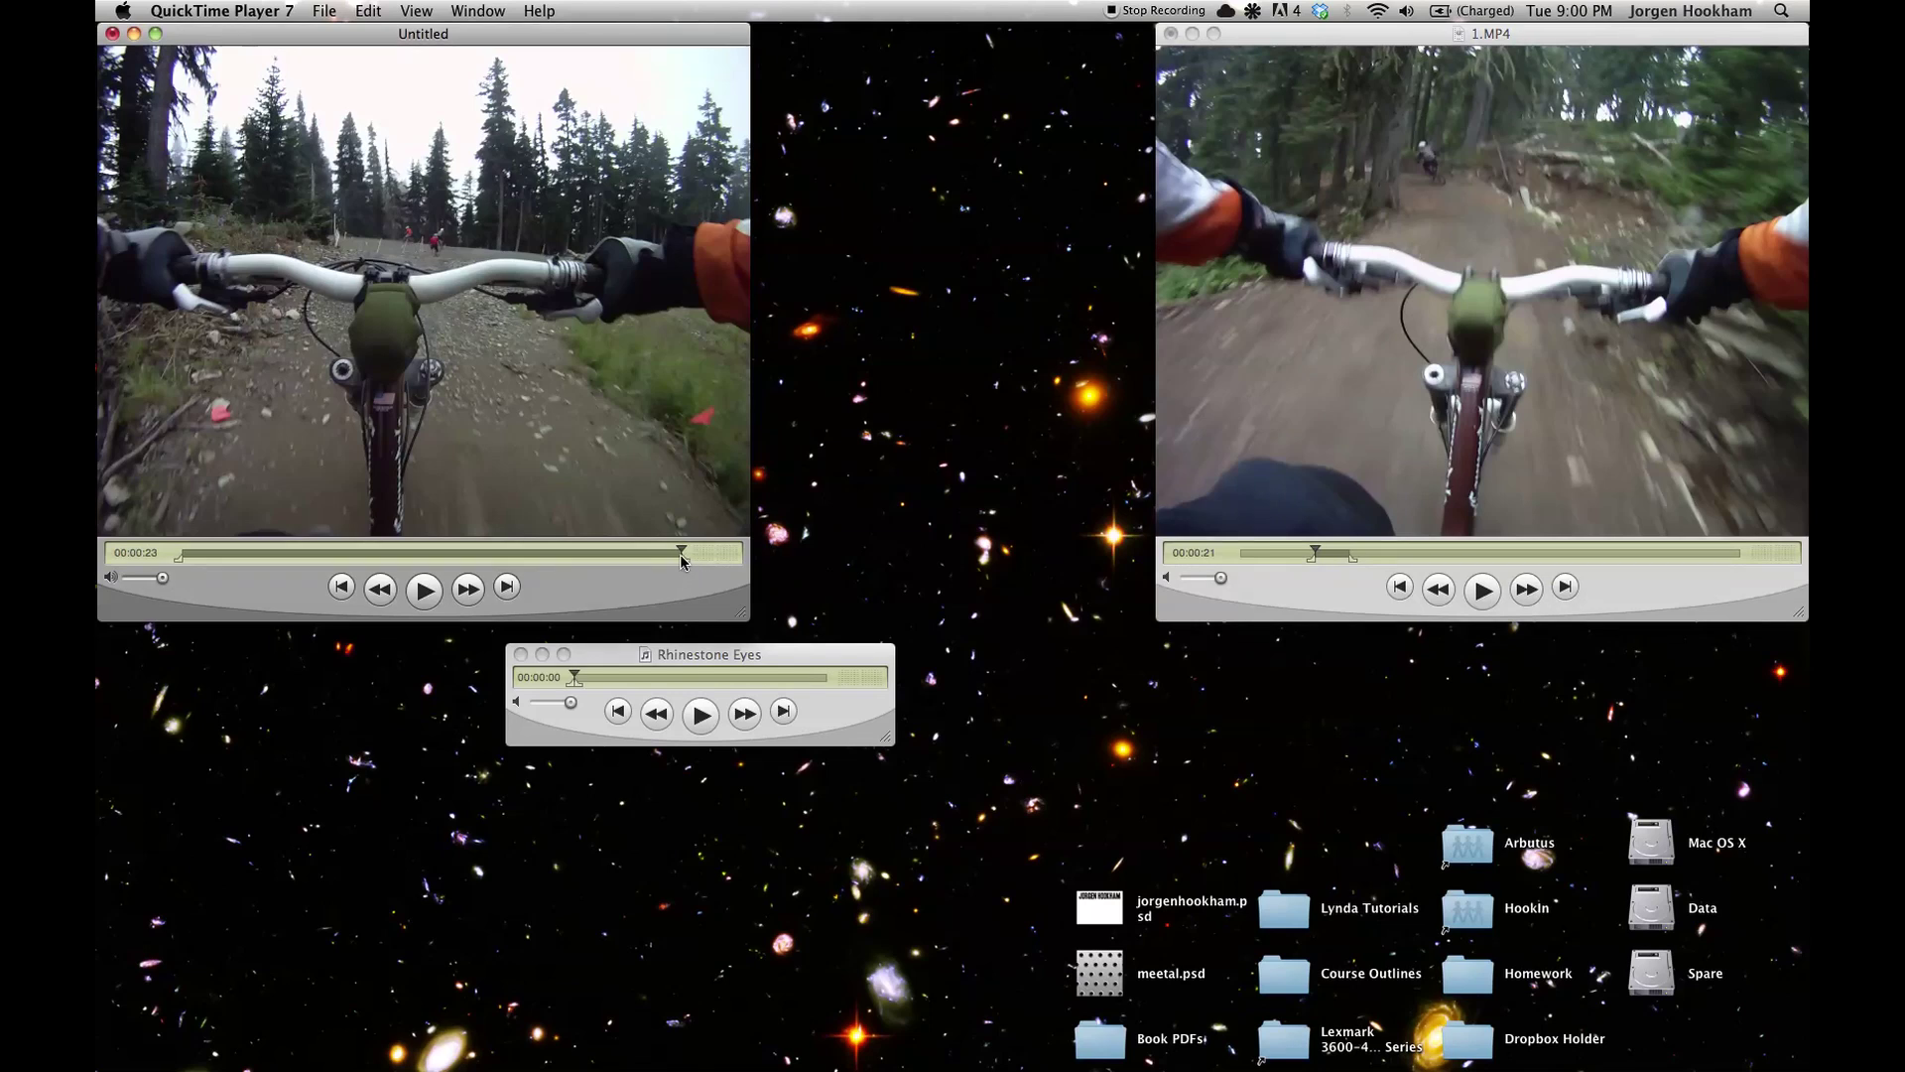
click(683, 559)
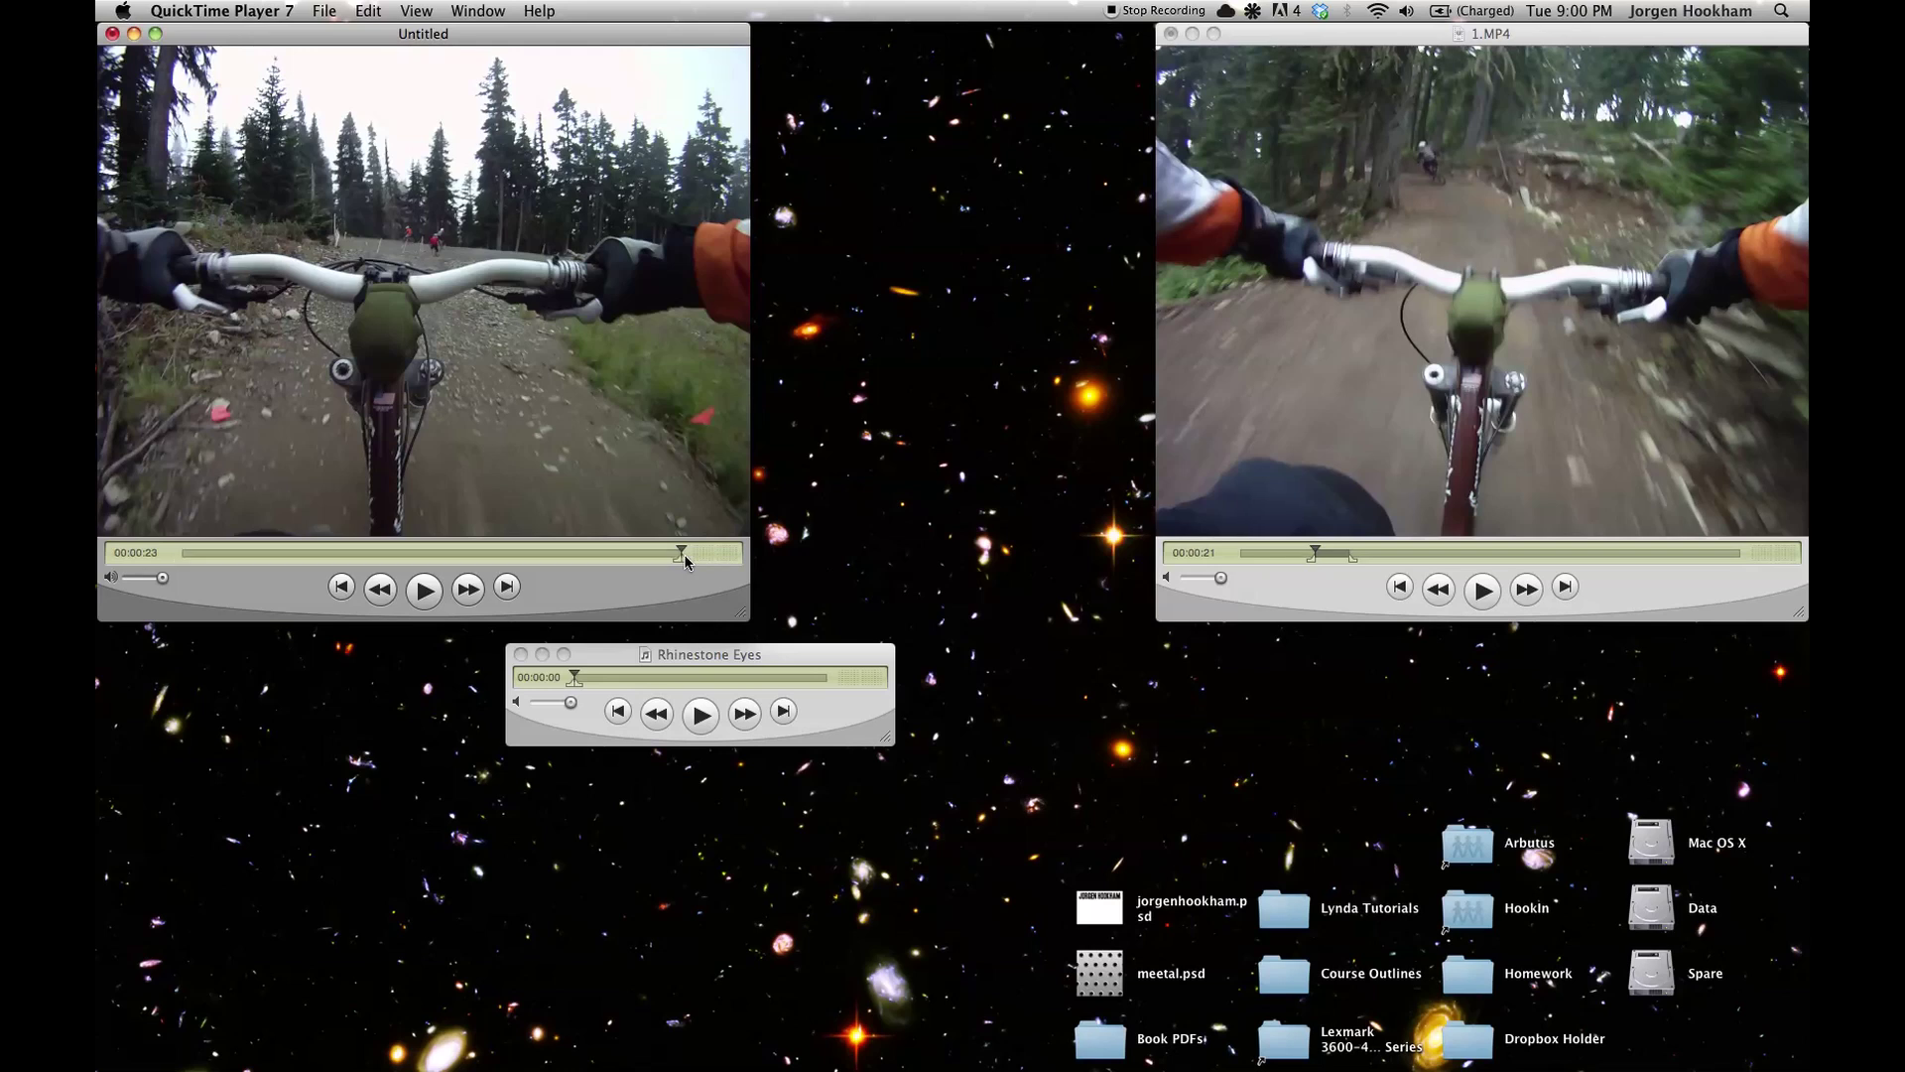
Paste the 1.MP4 clip at the end of the Untitled movie and play back the join
click(366, 12)
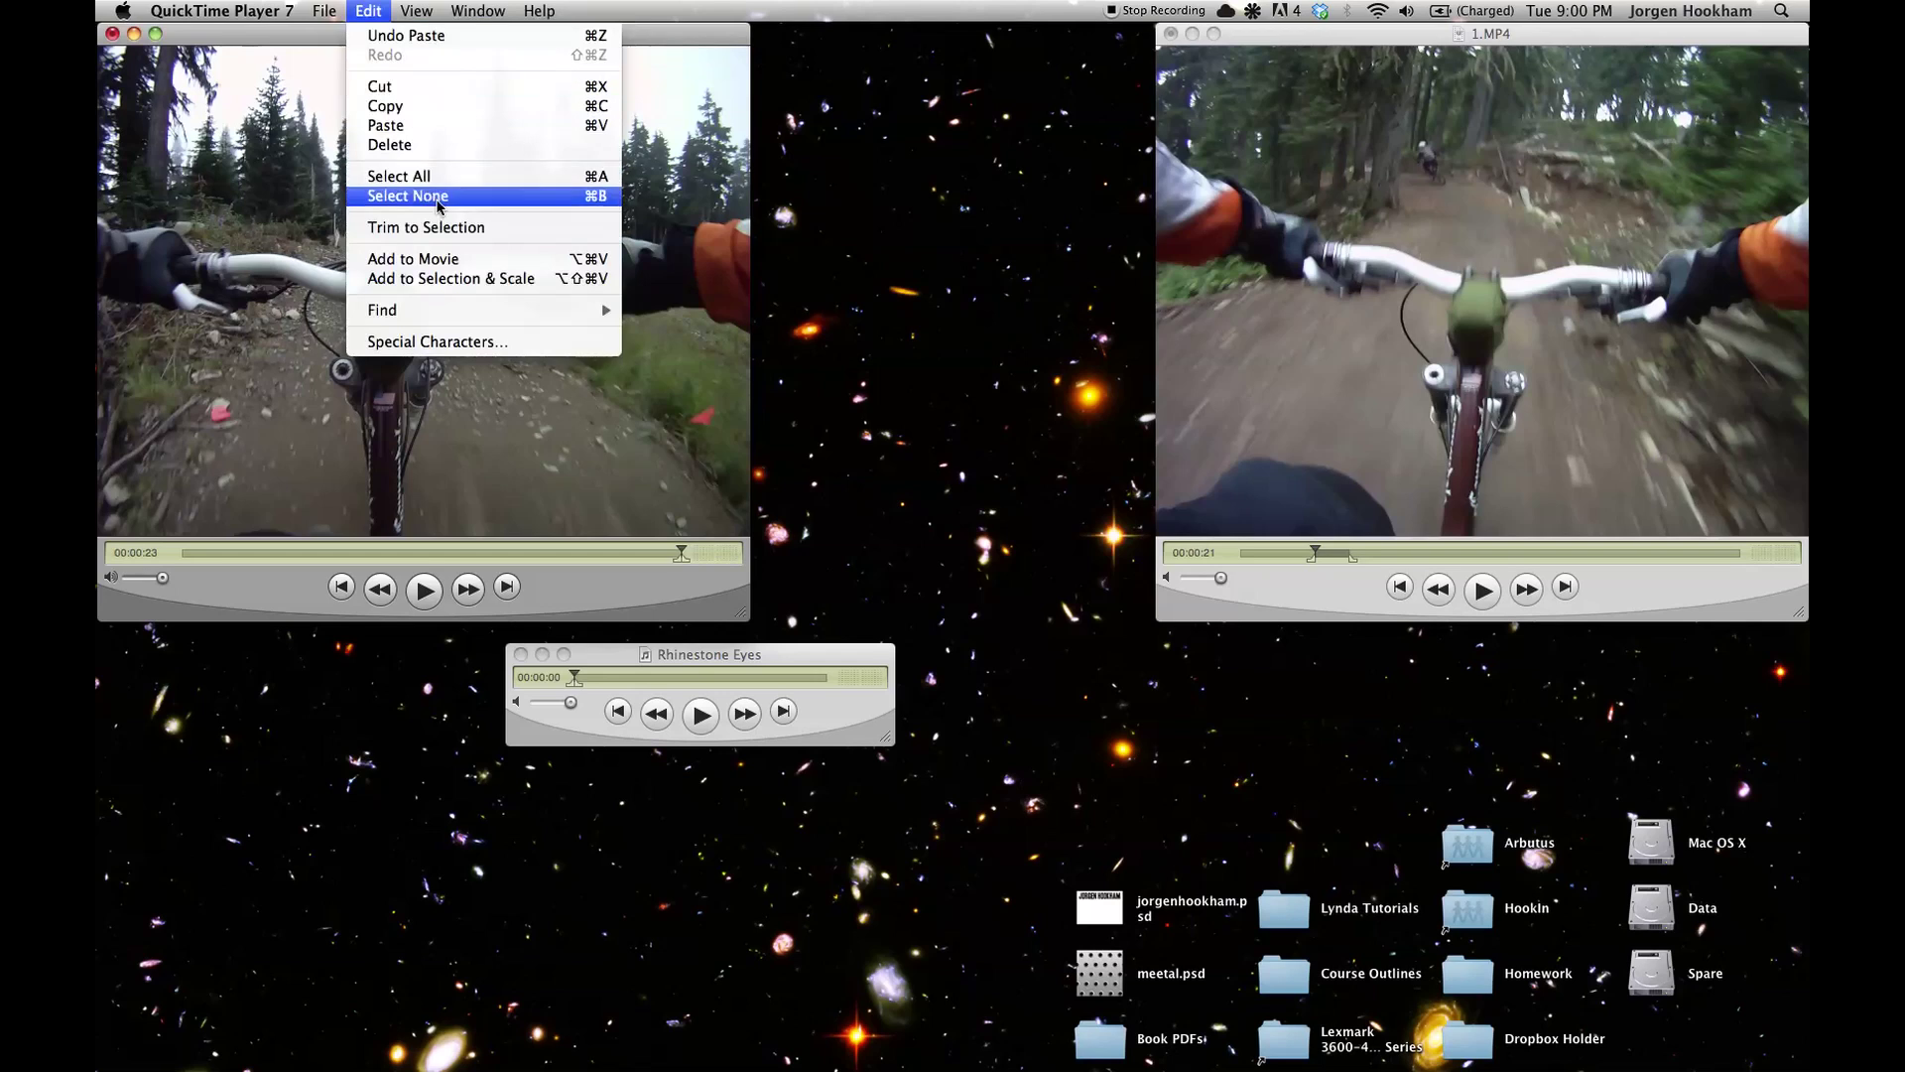
click(437, 257)
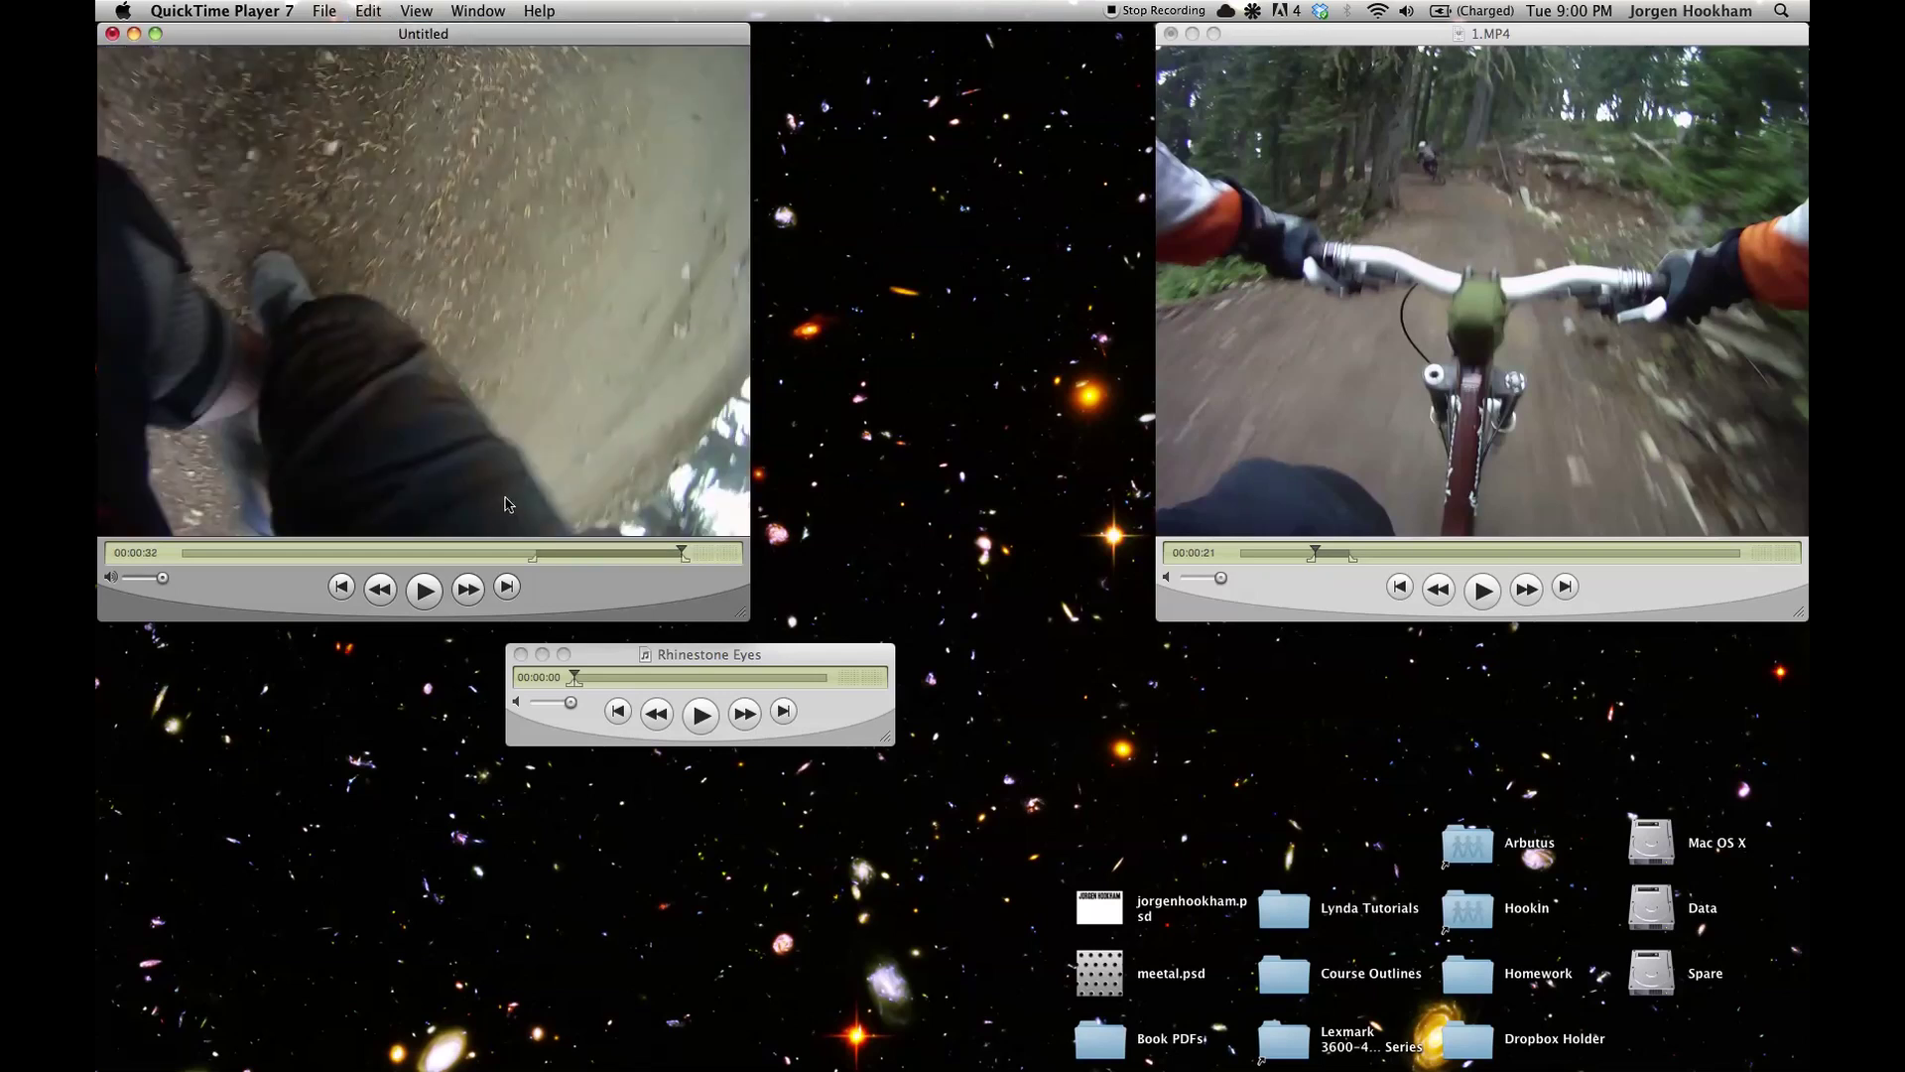
click(511, 553)
key(space)
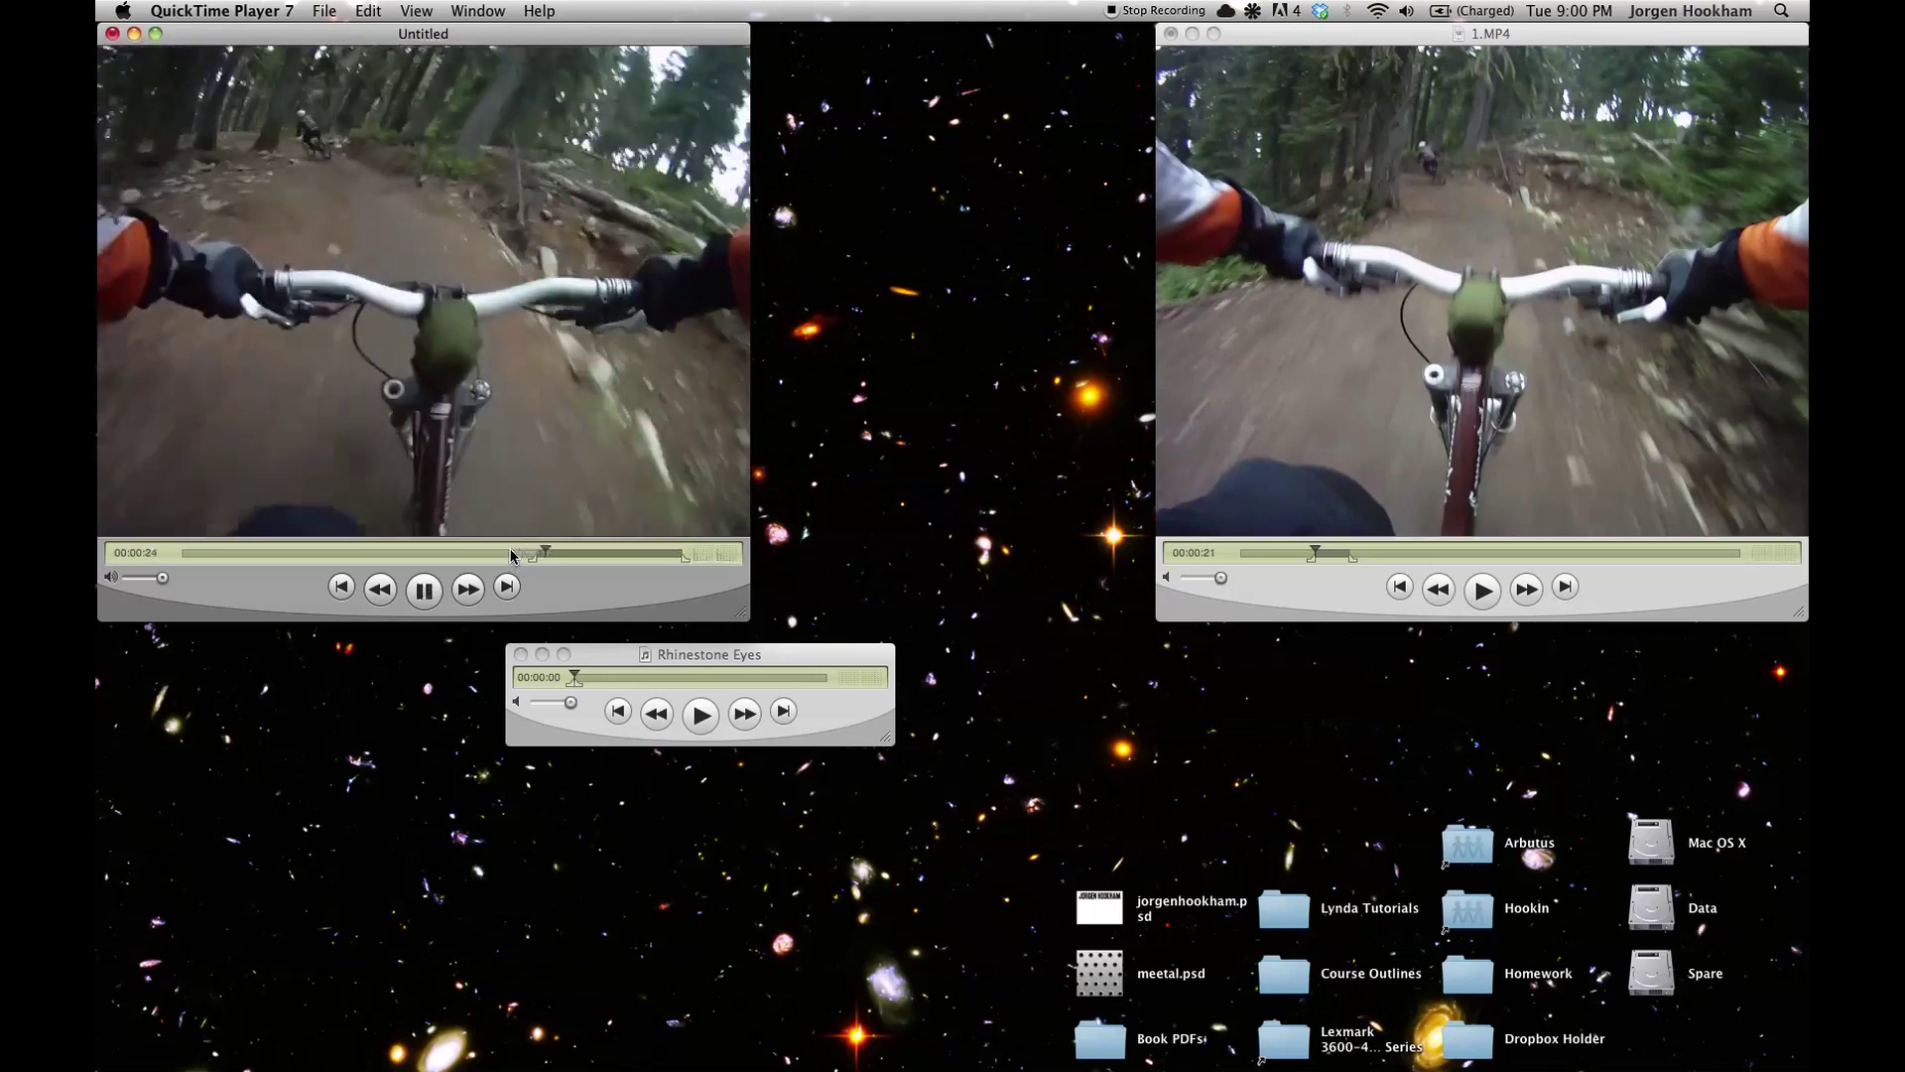
click(425, 593)
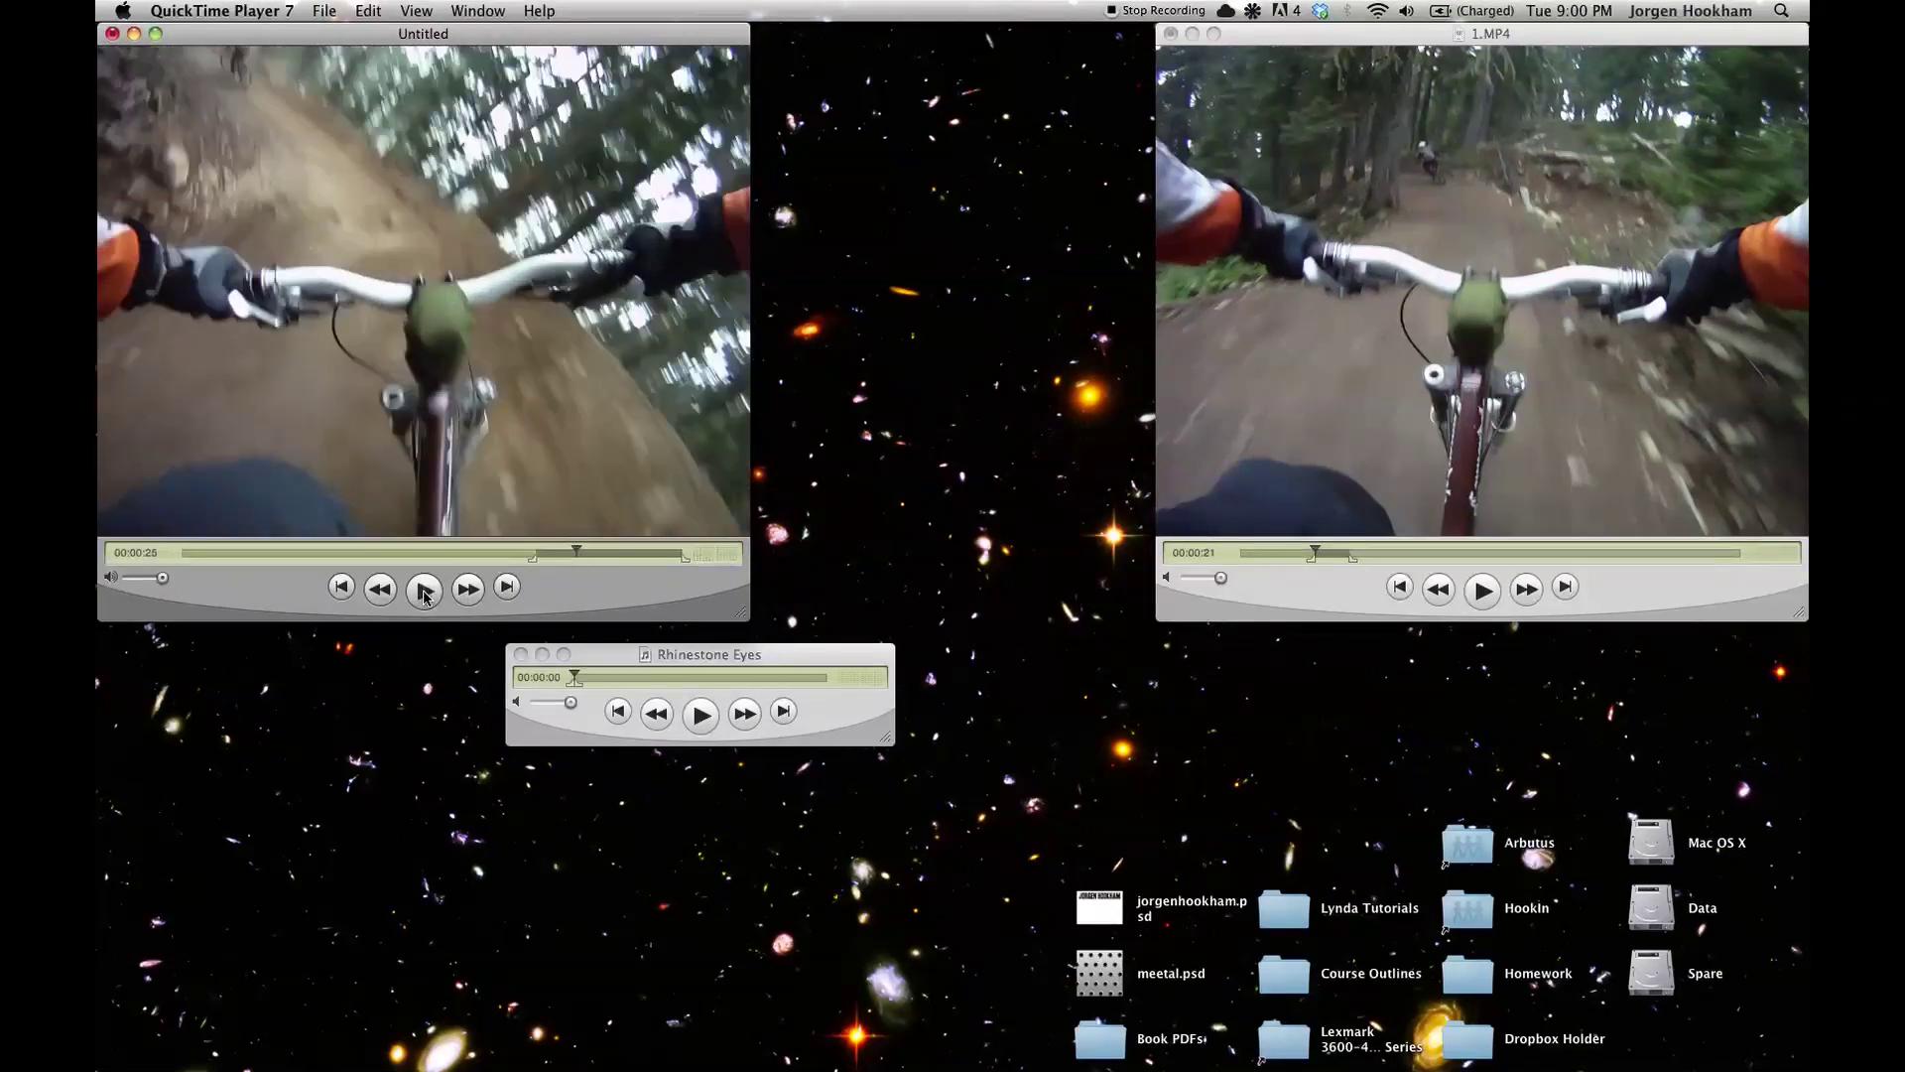
Close 1.MP4 without saving and move the Untitled movie toward the screen centre
click(1516, 313)
key(super+w)
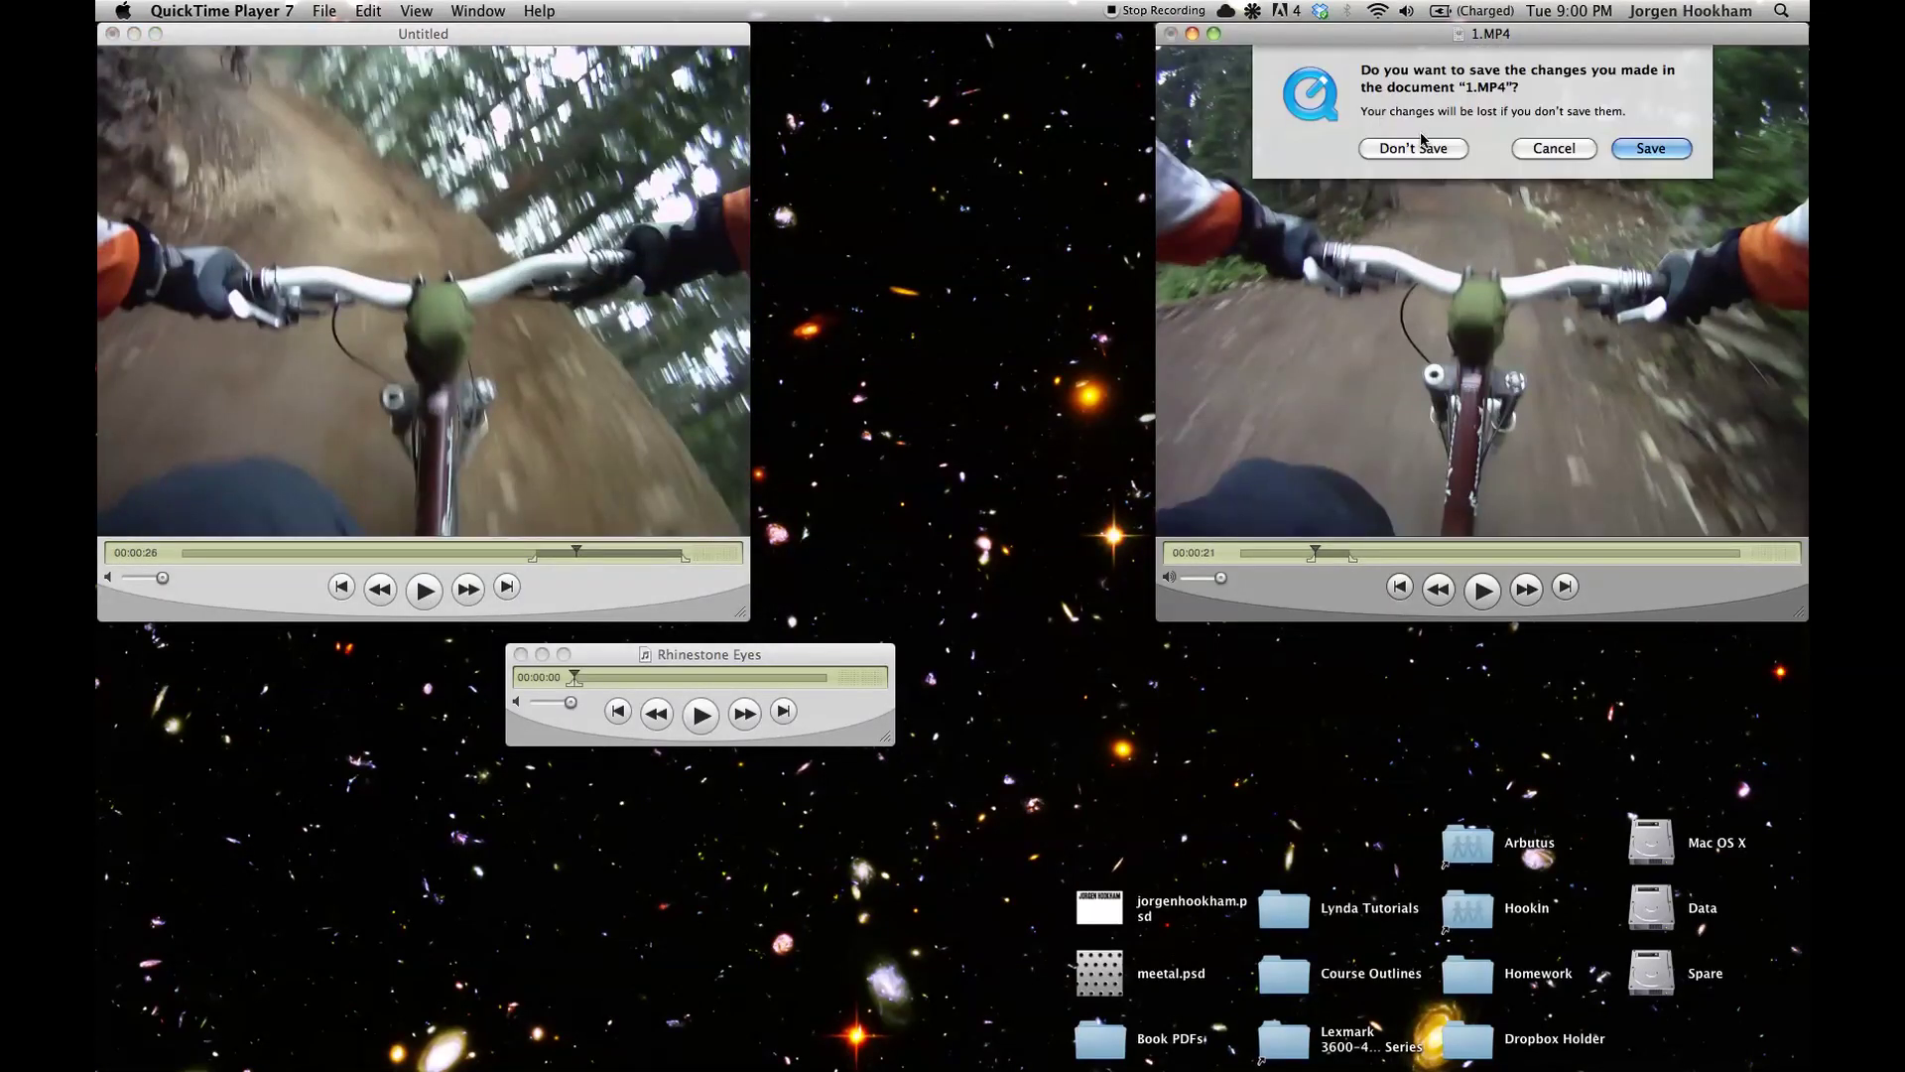
click(1419, 144)
drag(435, 35, 1163, 37)
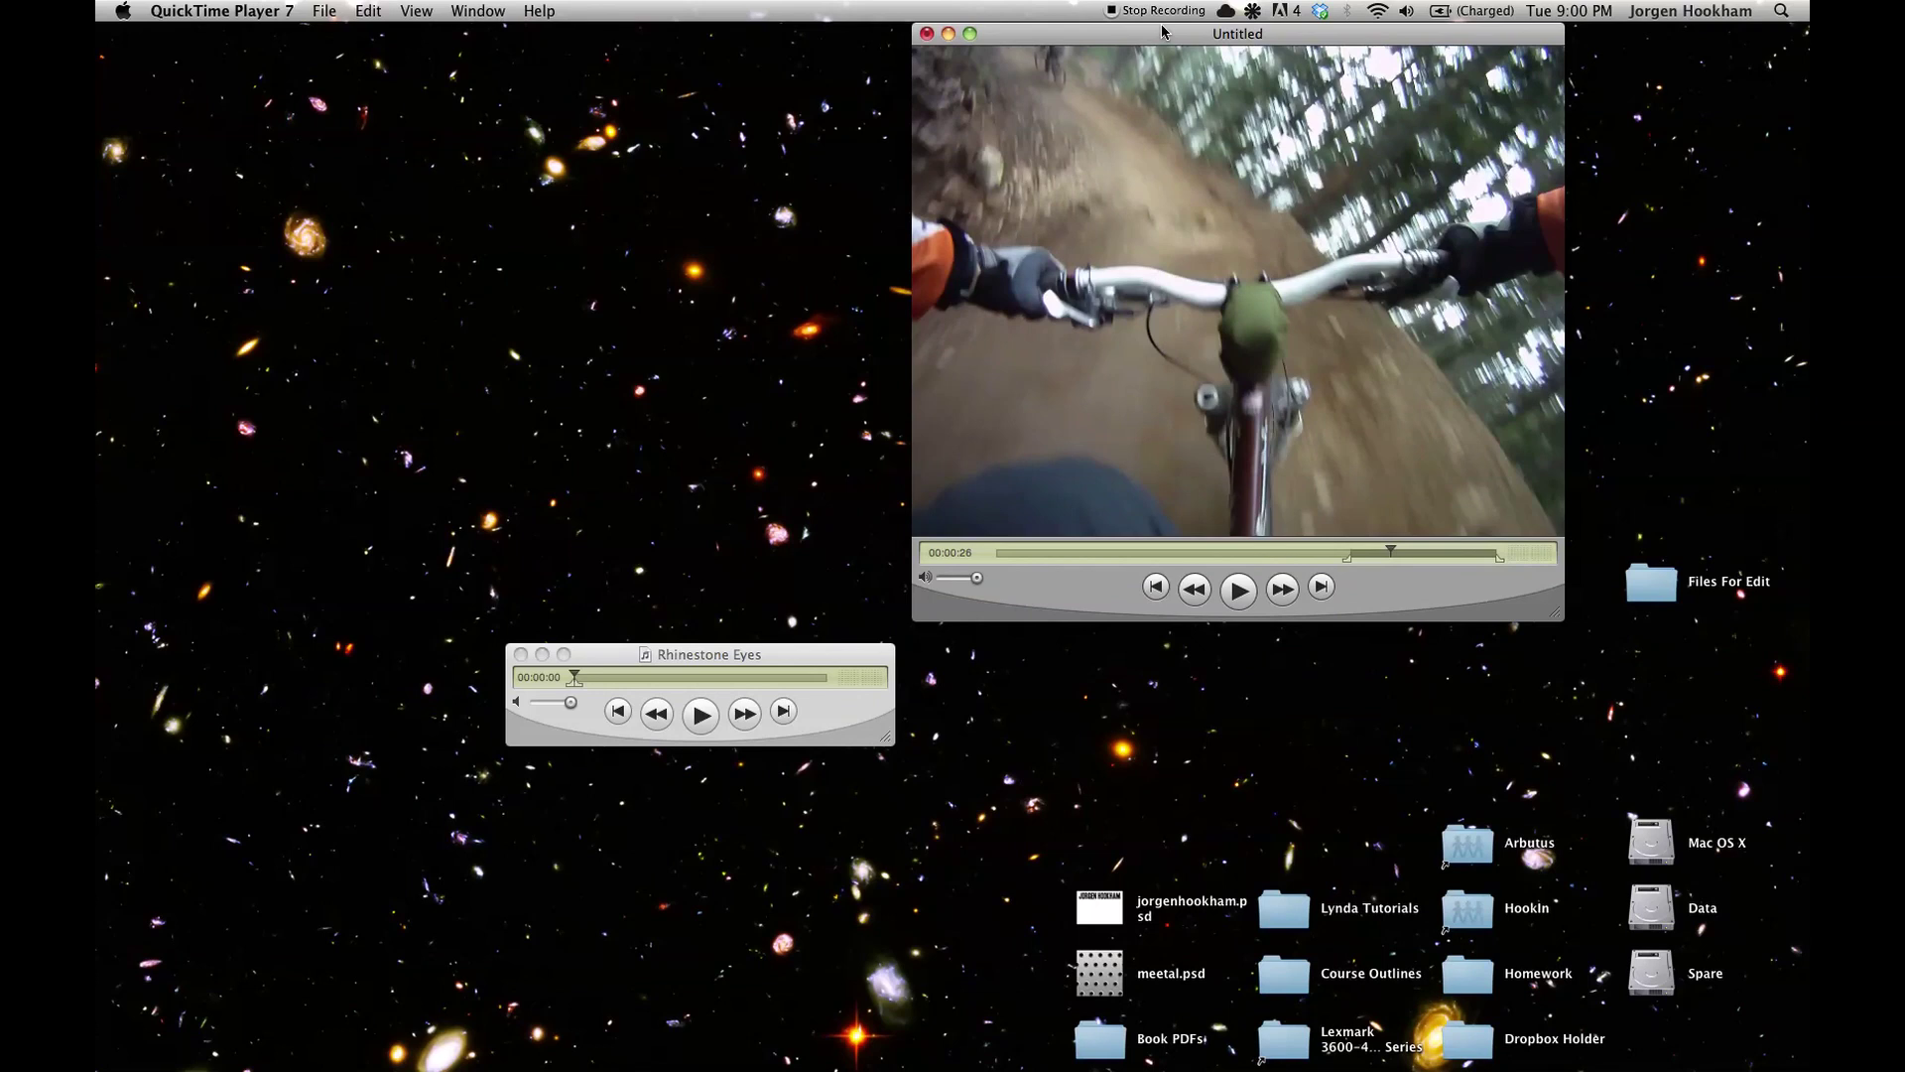
Open the Untitled movie's track properties with Cmd+J and position the window
key(super+j)
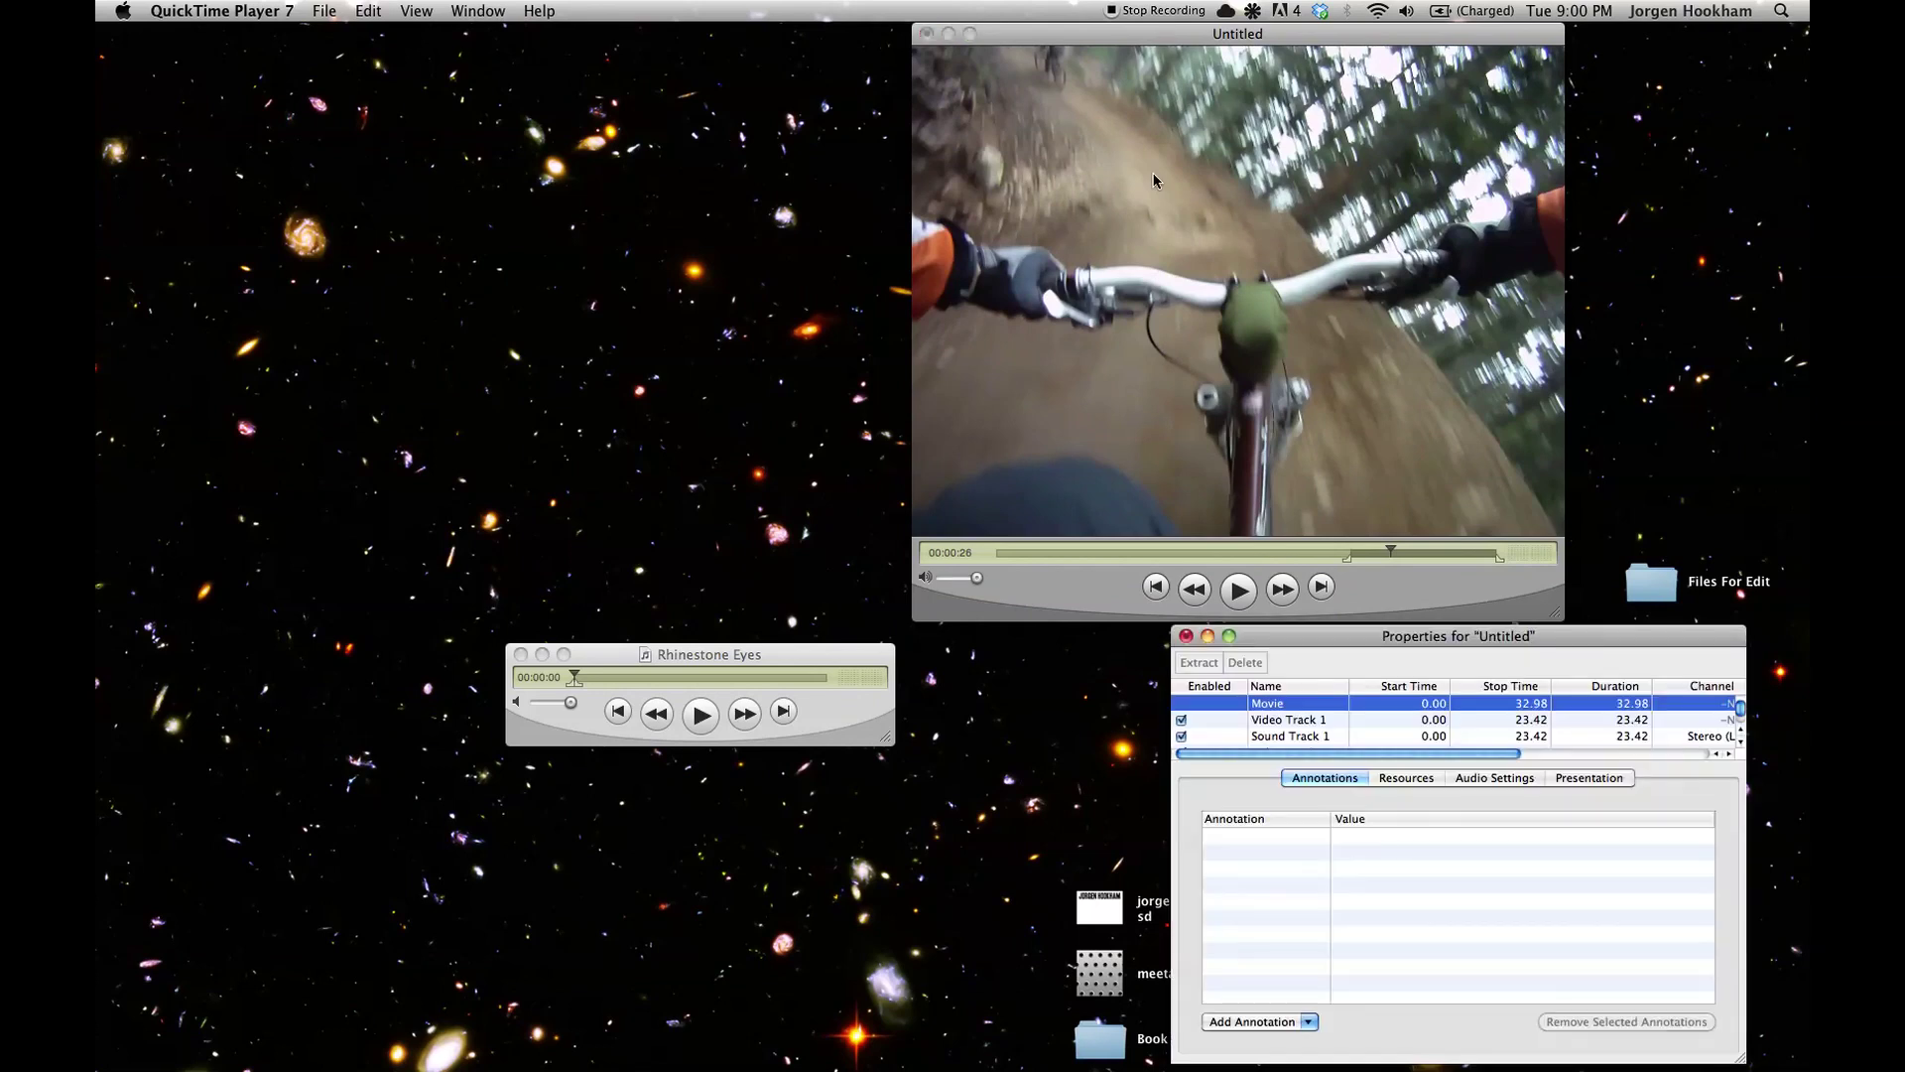
drag(1470, 636, 1331, 621)
click(477, 11)
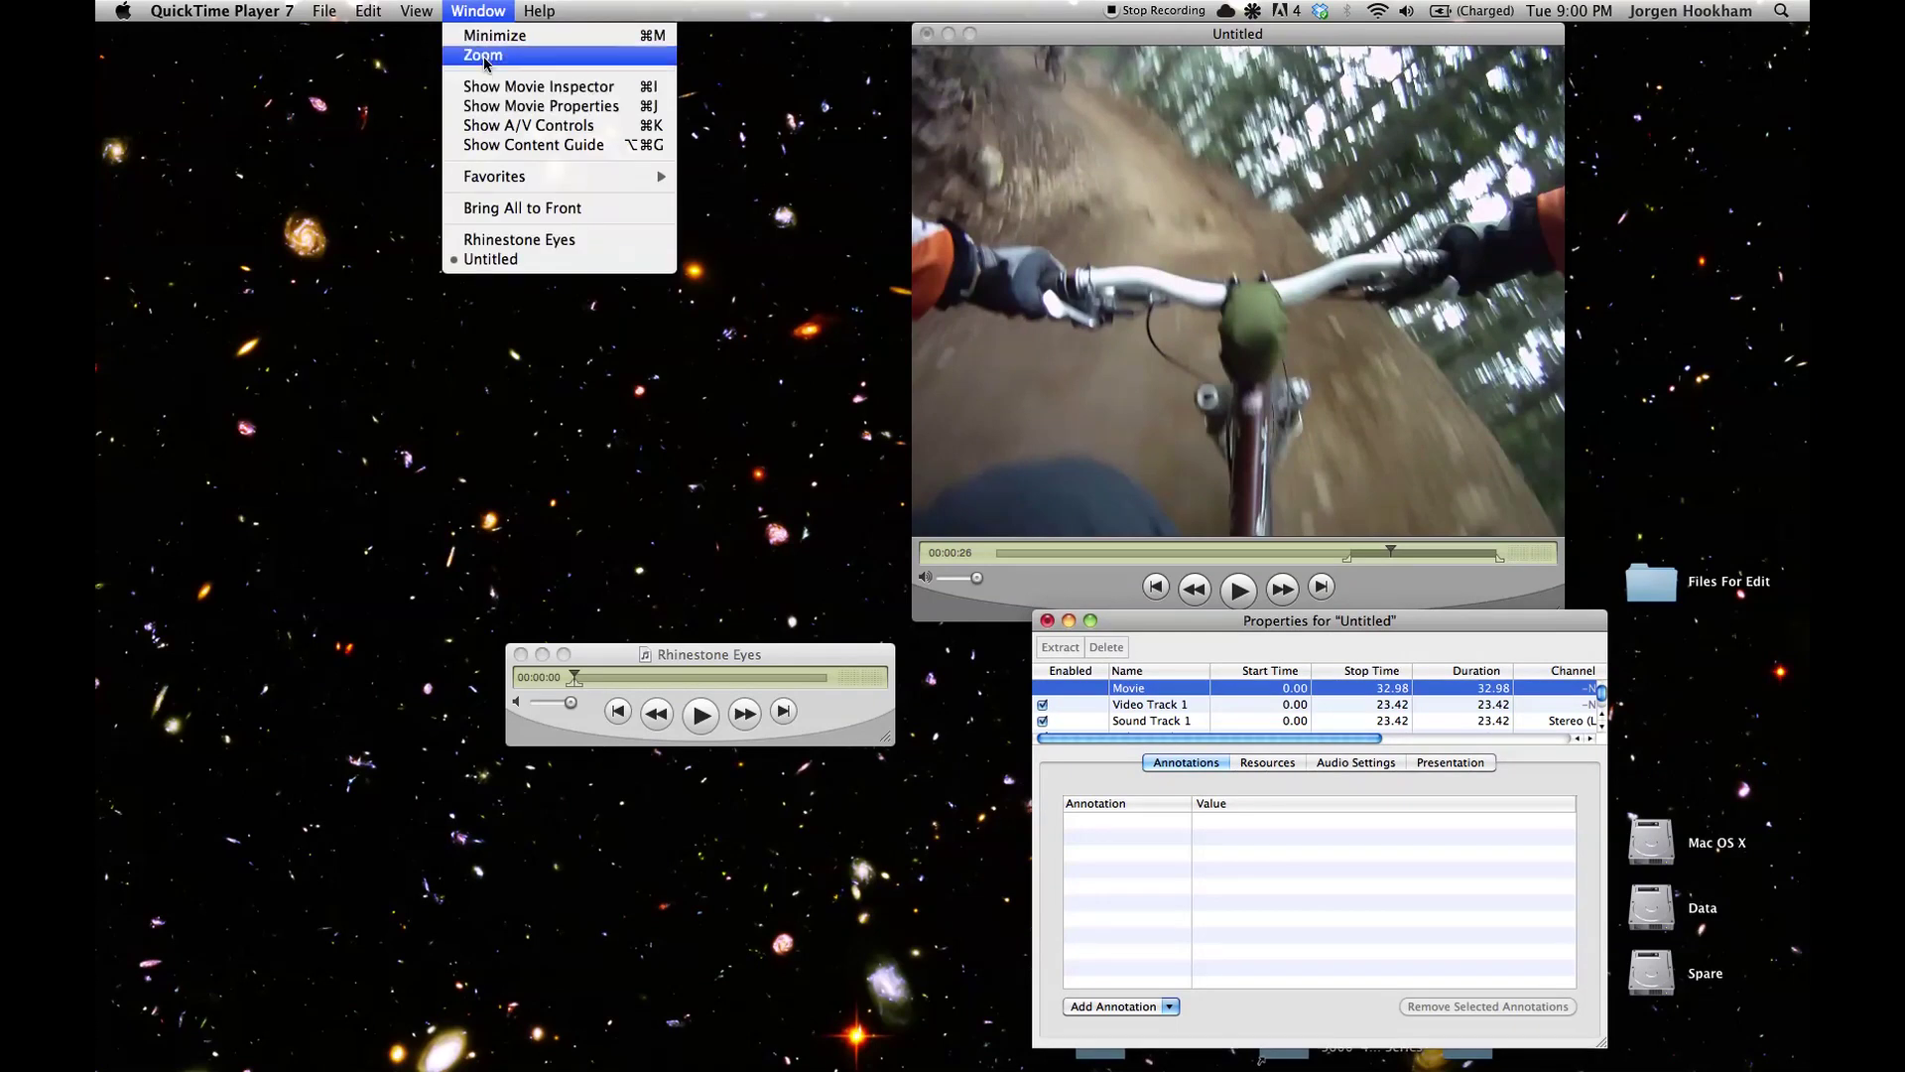
click(1266, 828)
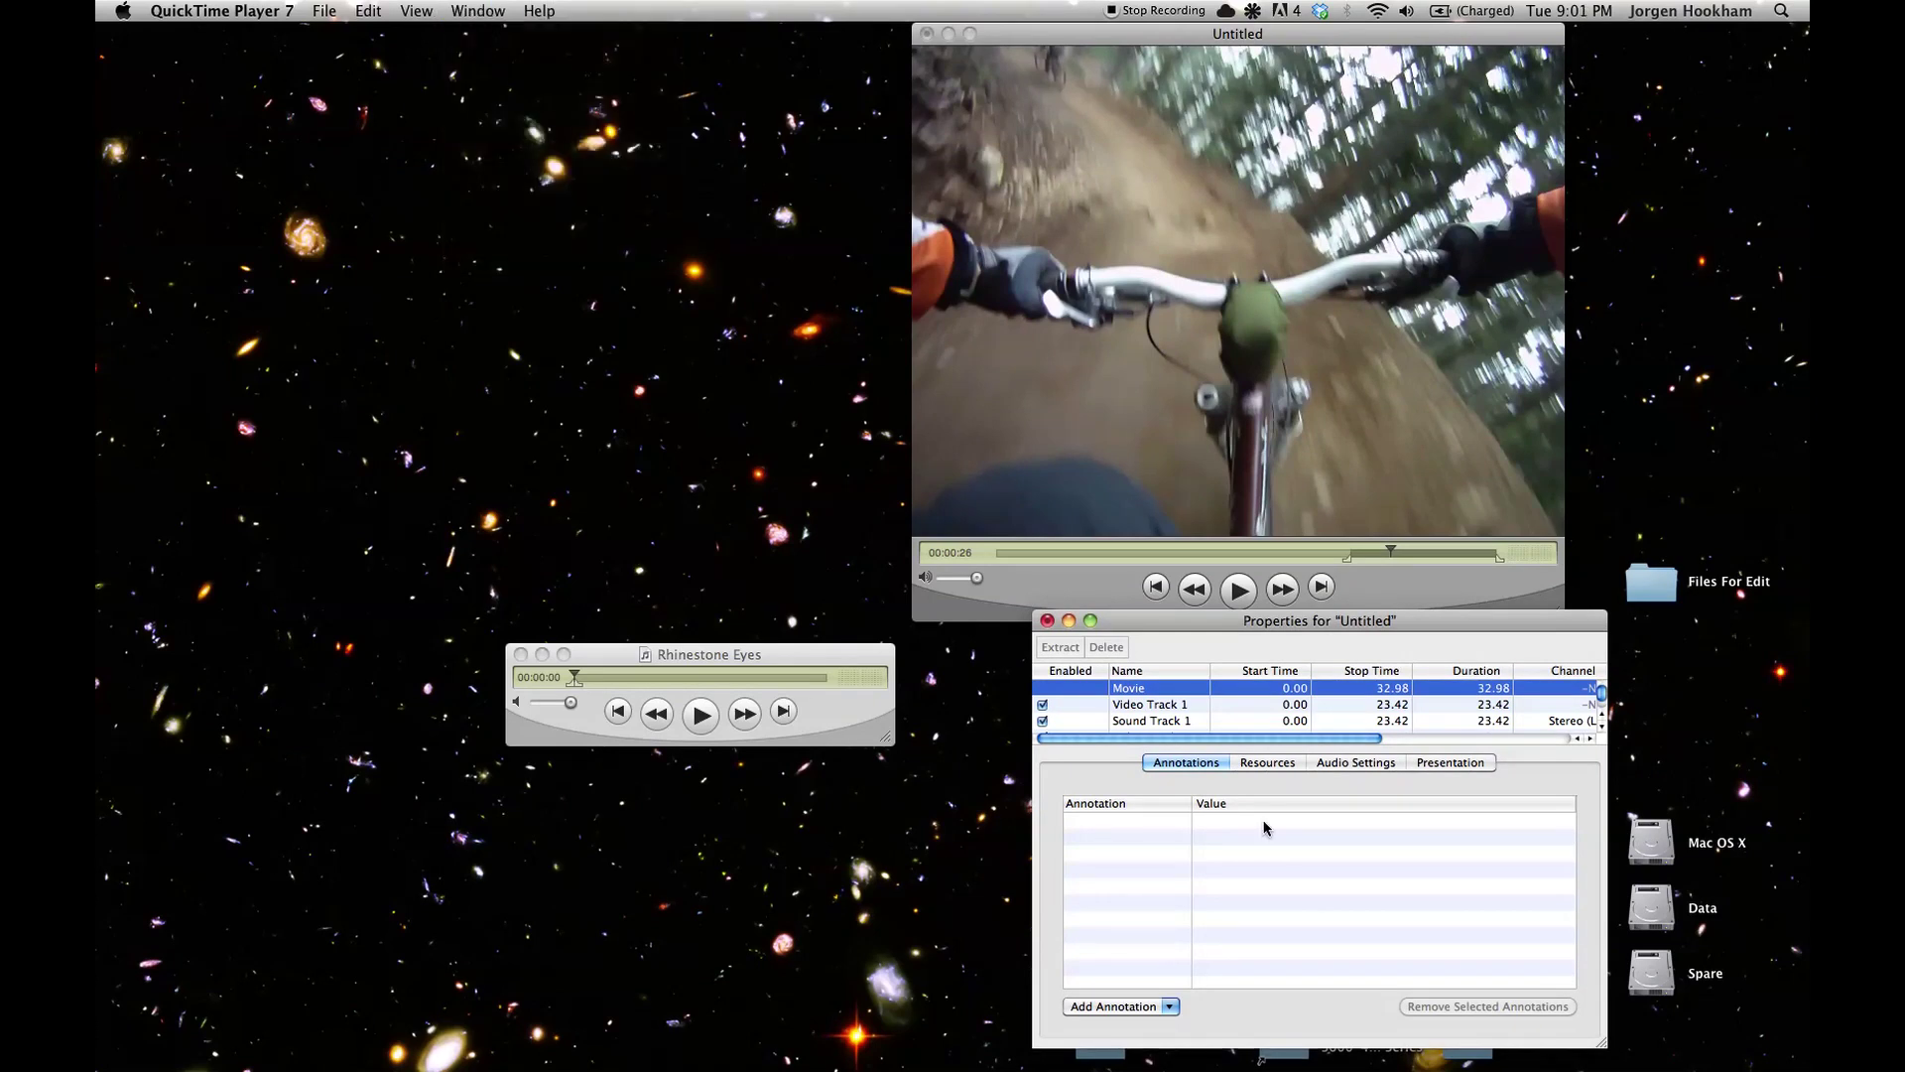
scroll(1202, 721, down, 3)
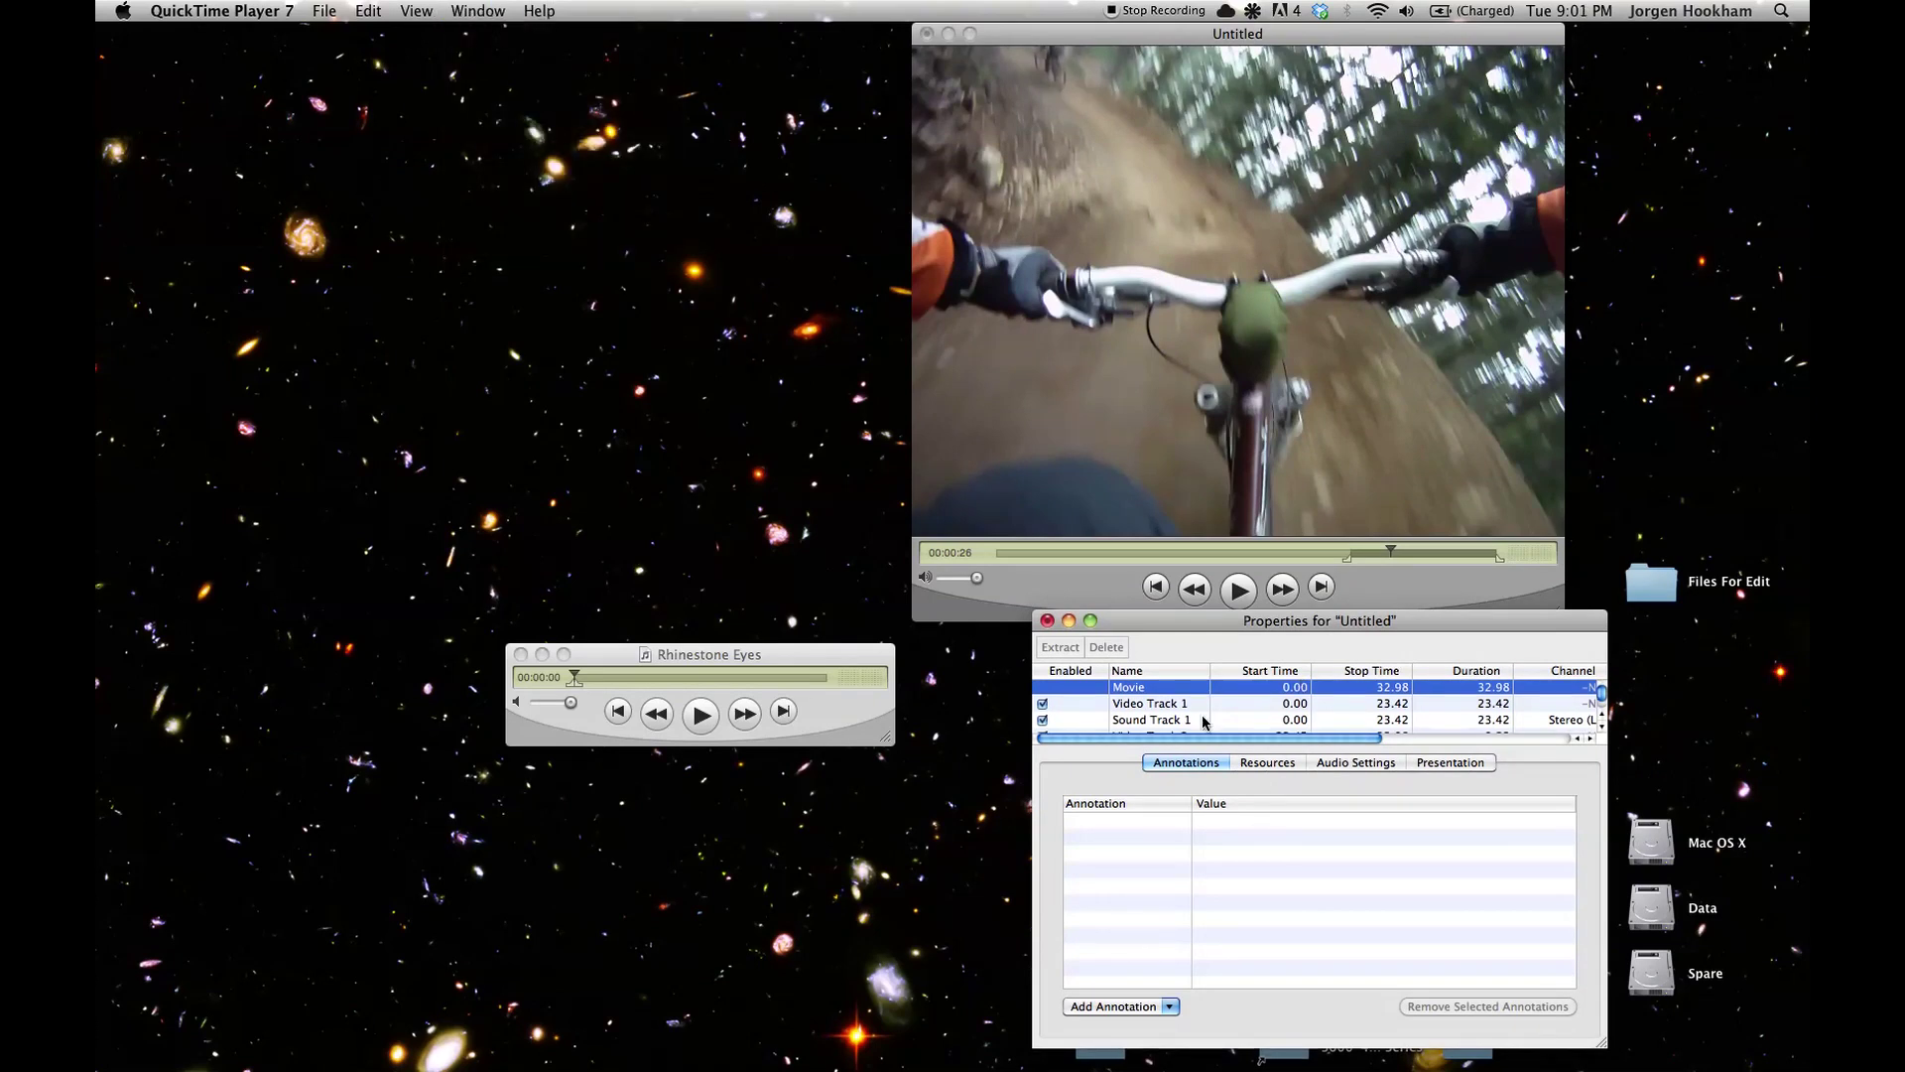
scroll(1201, 715, up, 2)
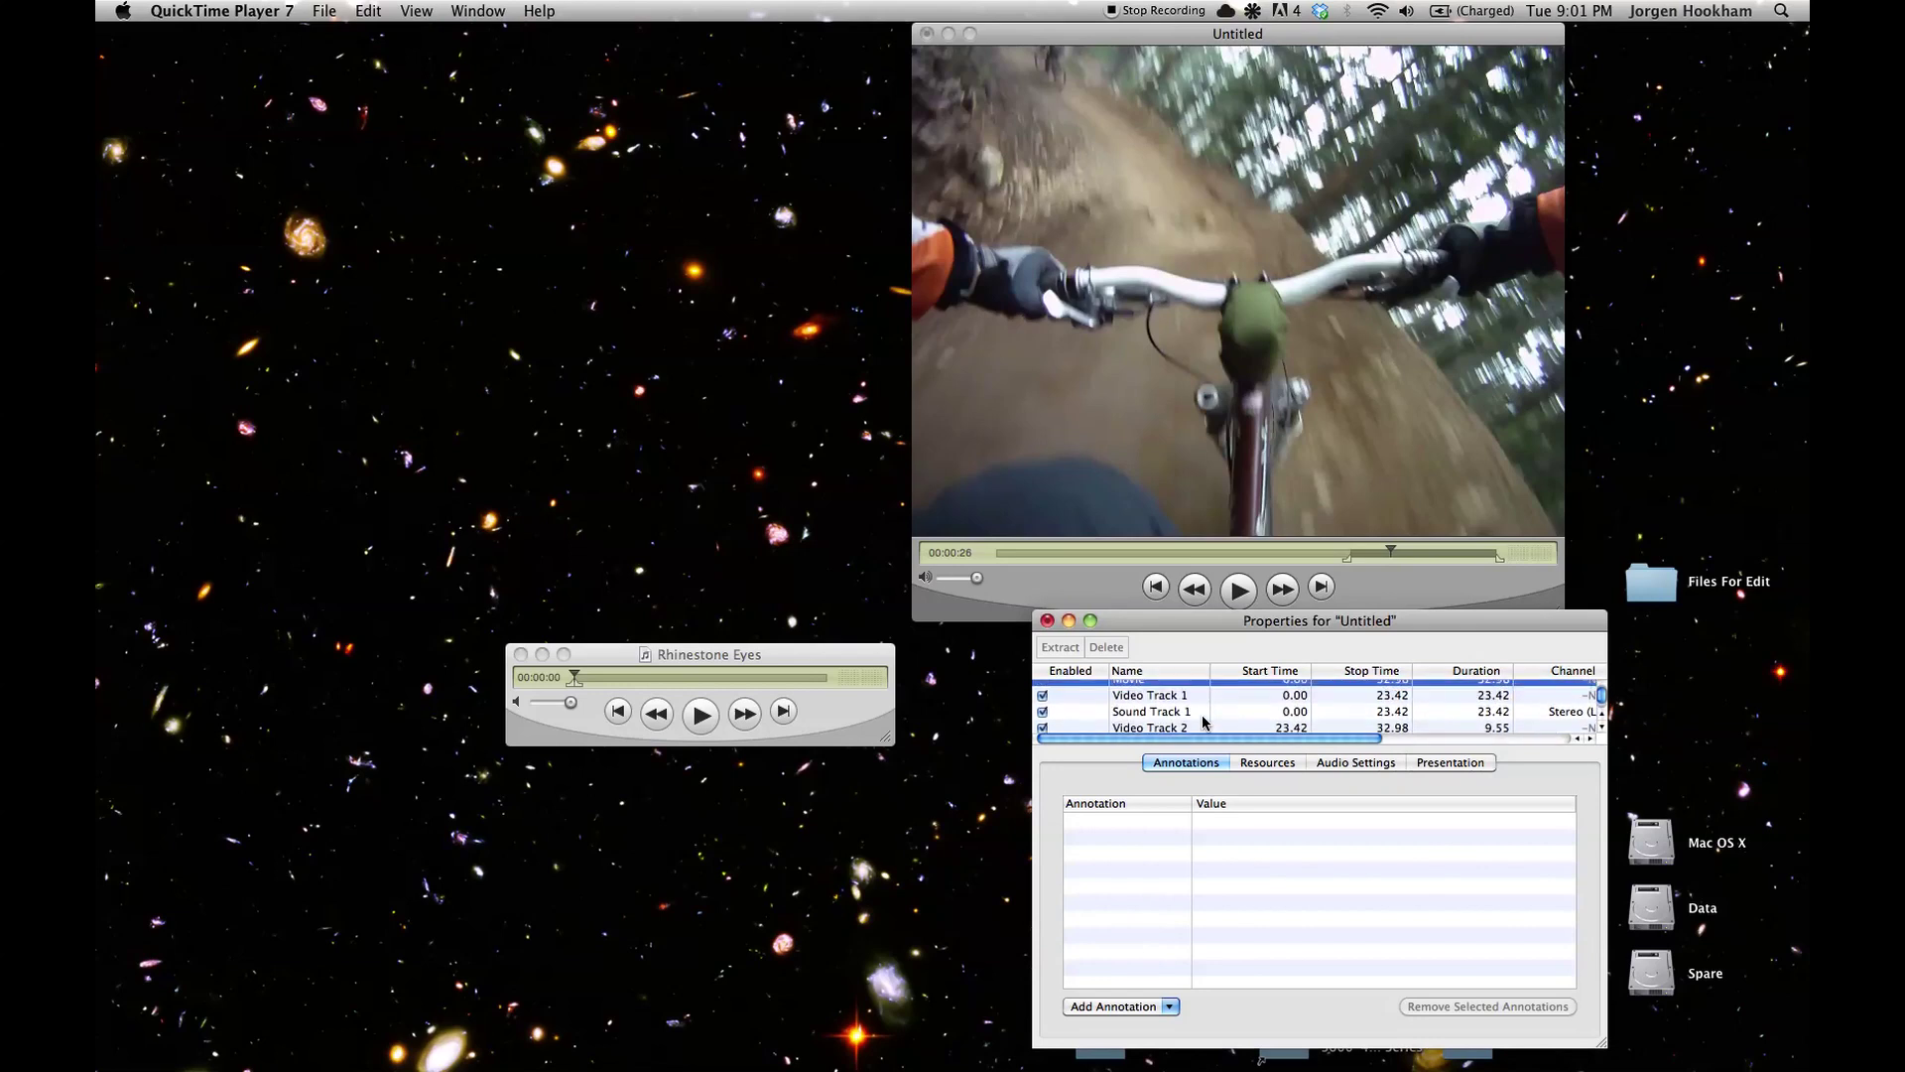
scroll(1200, 714, down, 2)
scroll(1200, 714, up, 1)
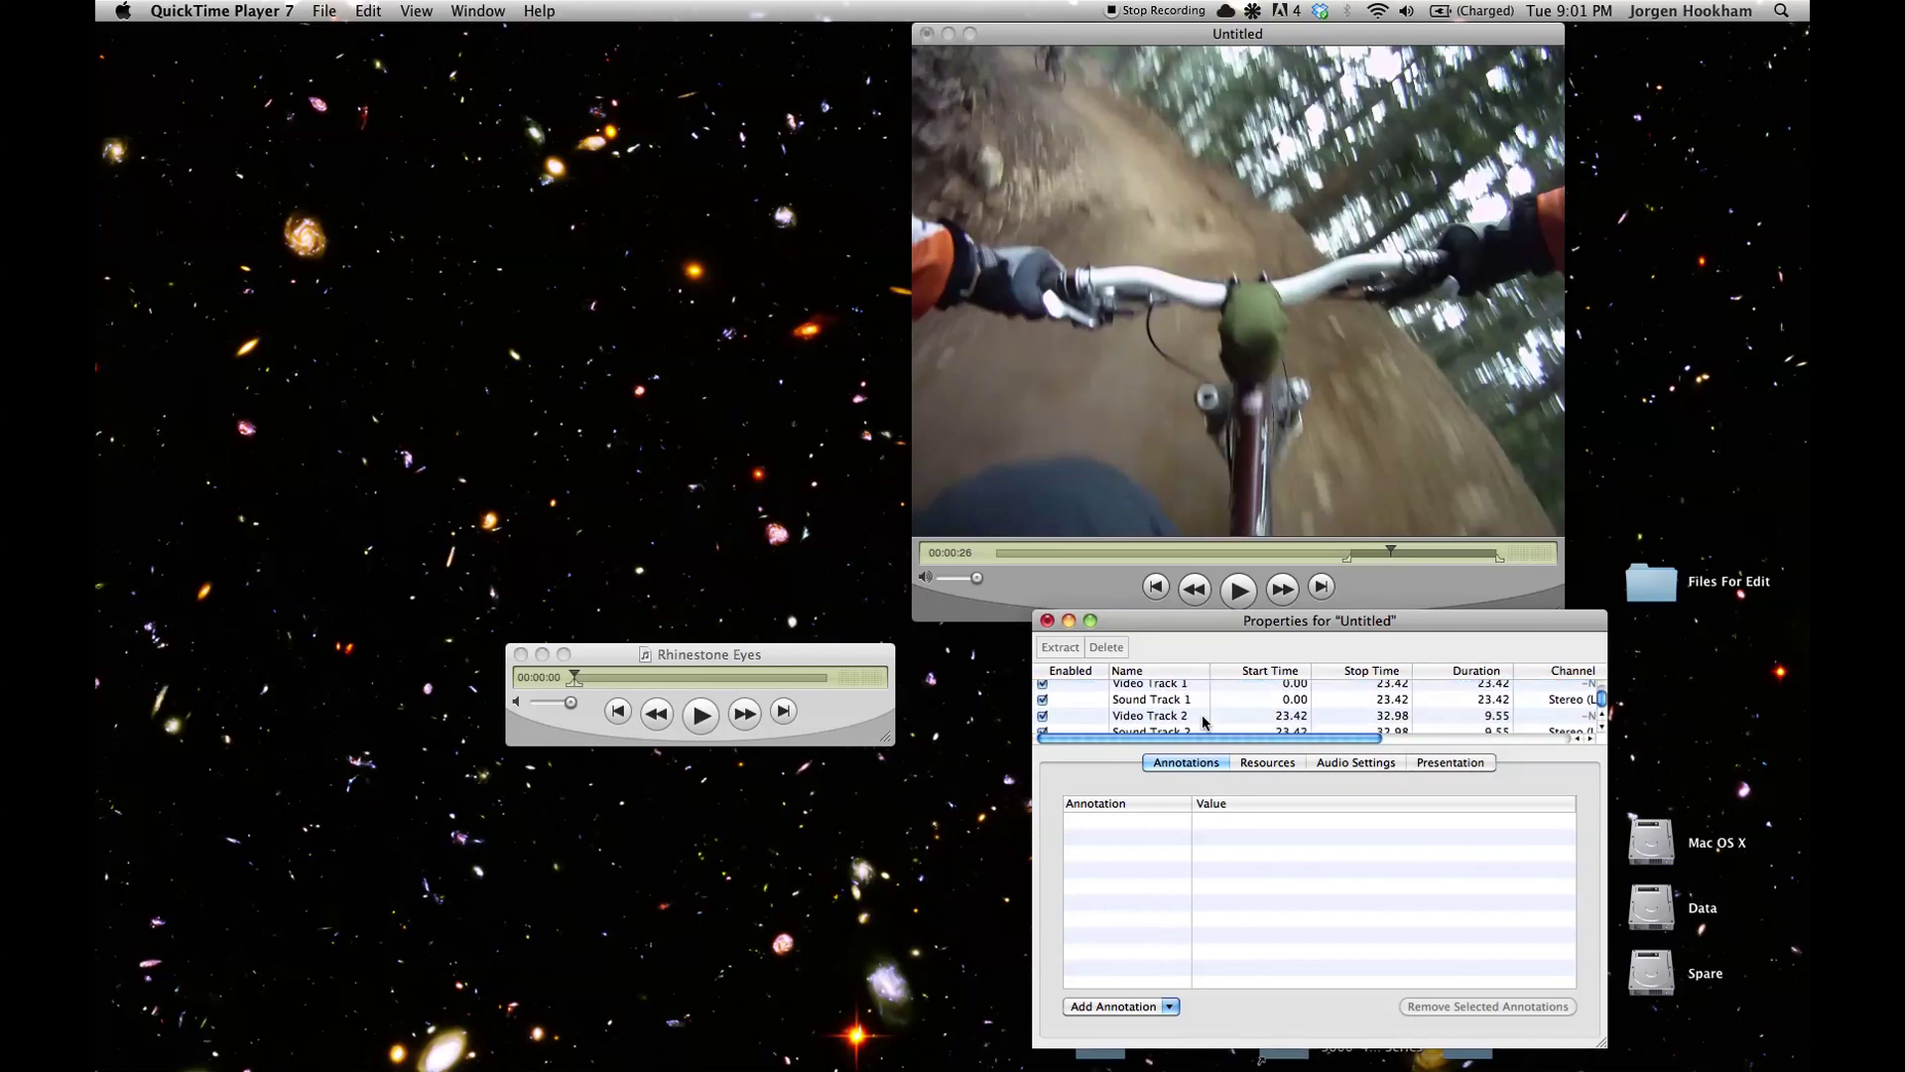
scroll(1202, 721, up, 2)
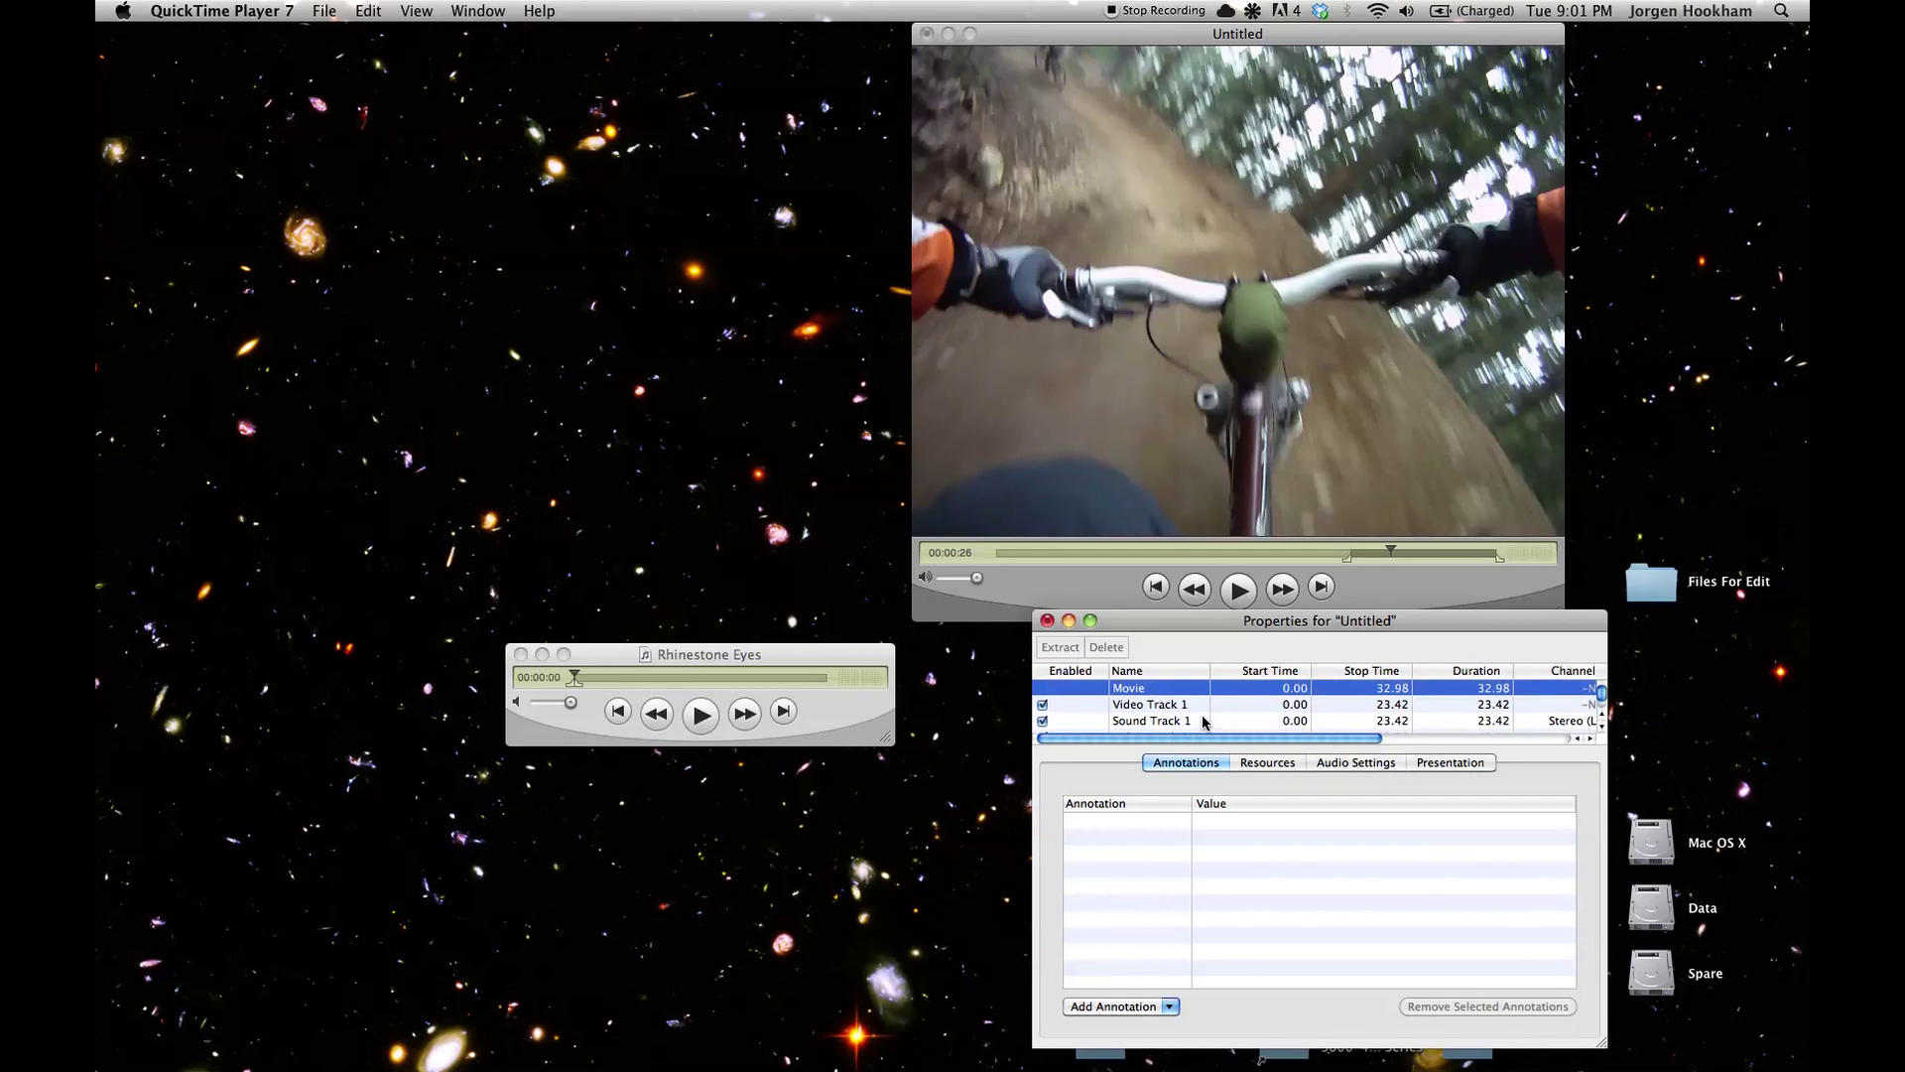
scroll(1202, 721, down, 2)
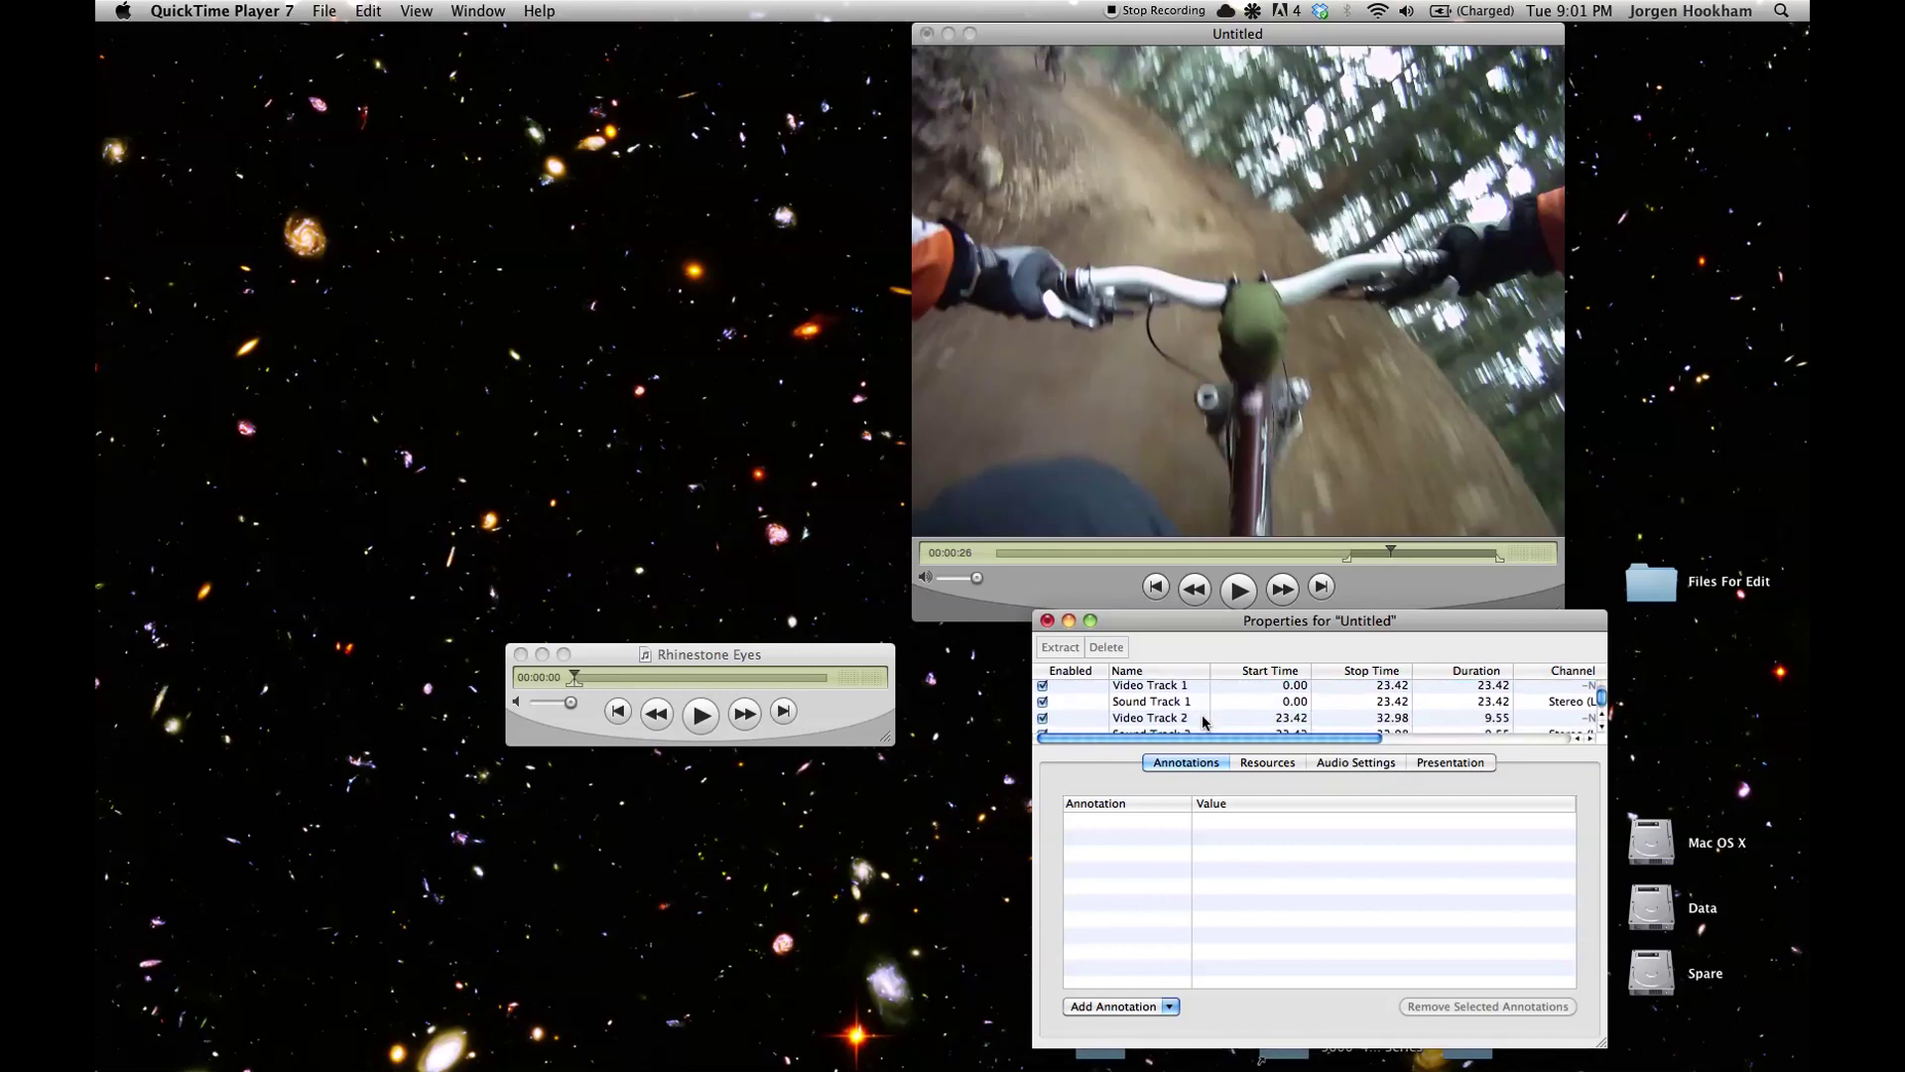
Disable Sound Track 1 and Sound Track 2, then rewind the Untitled movie
click(1043, 701)
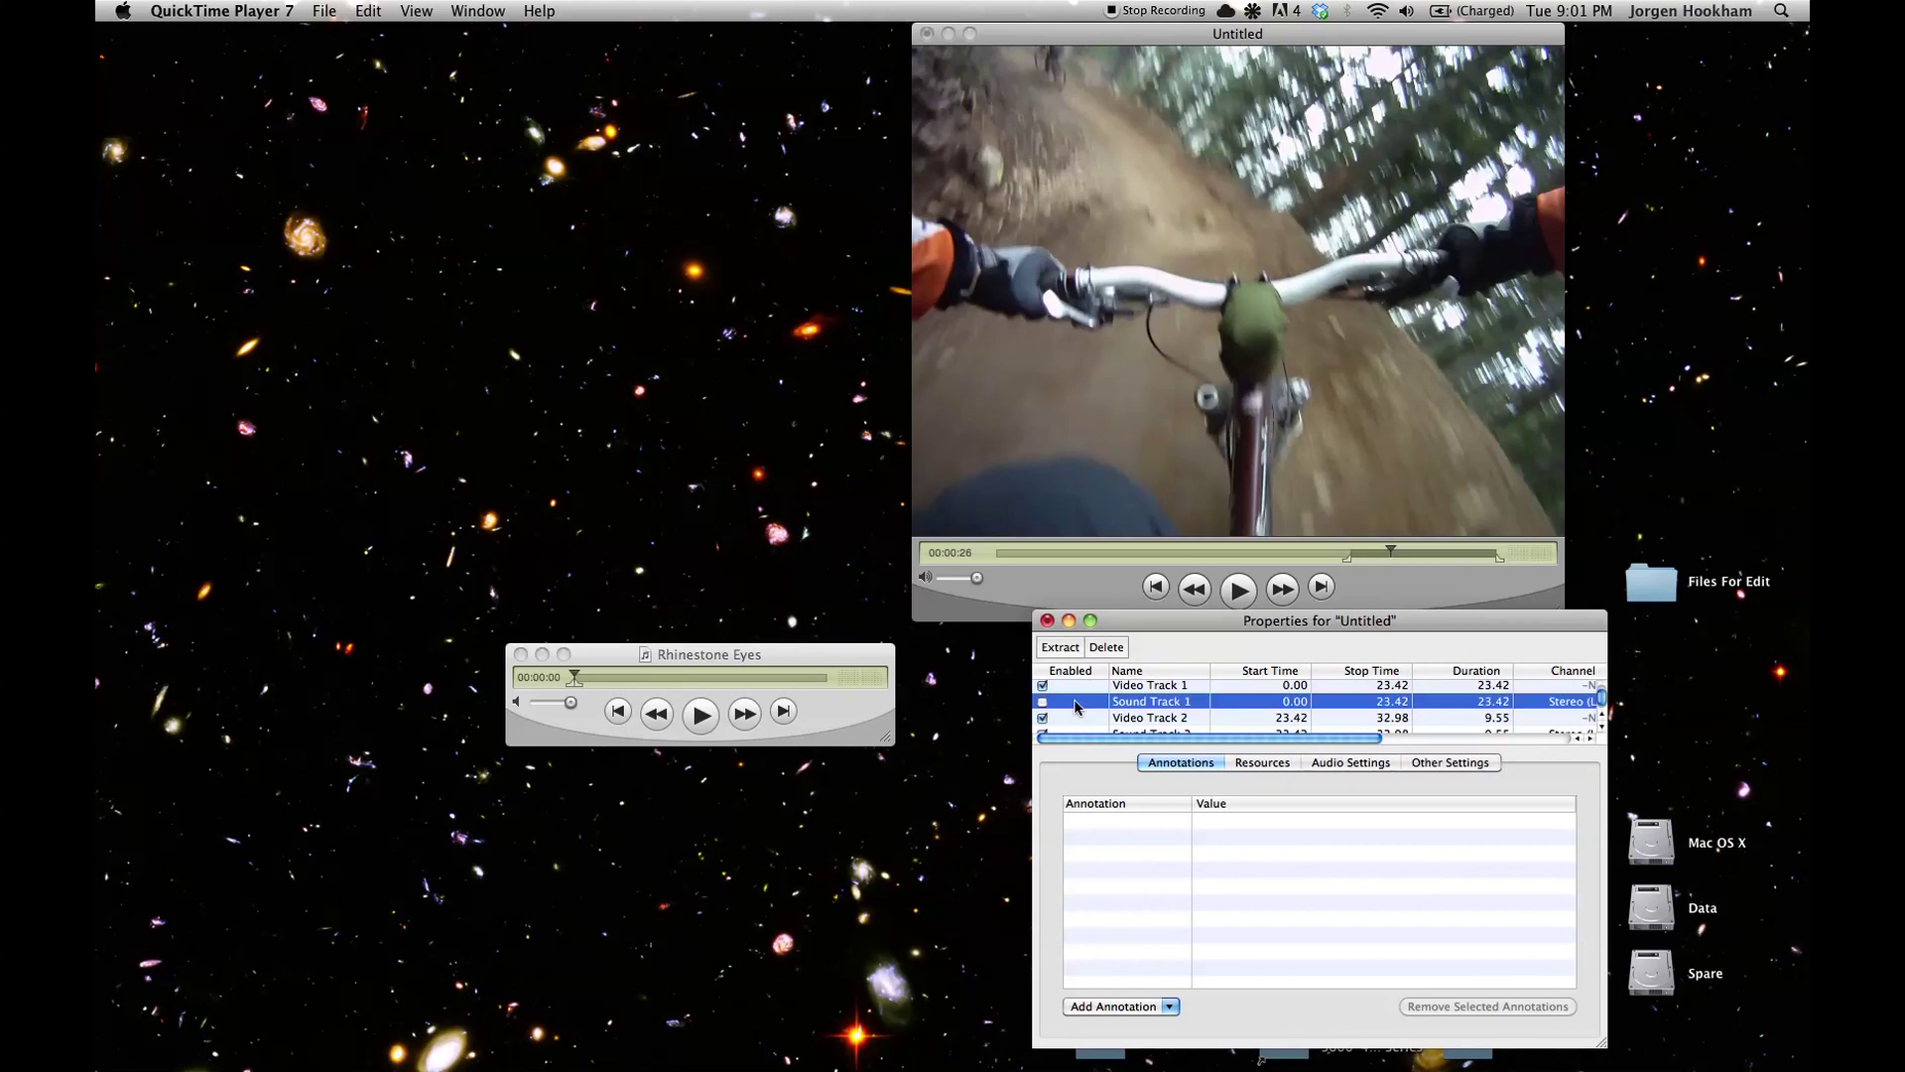
scroll(1074, 707, down, 1)
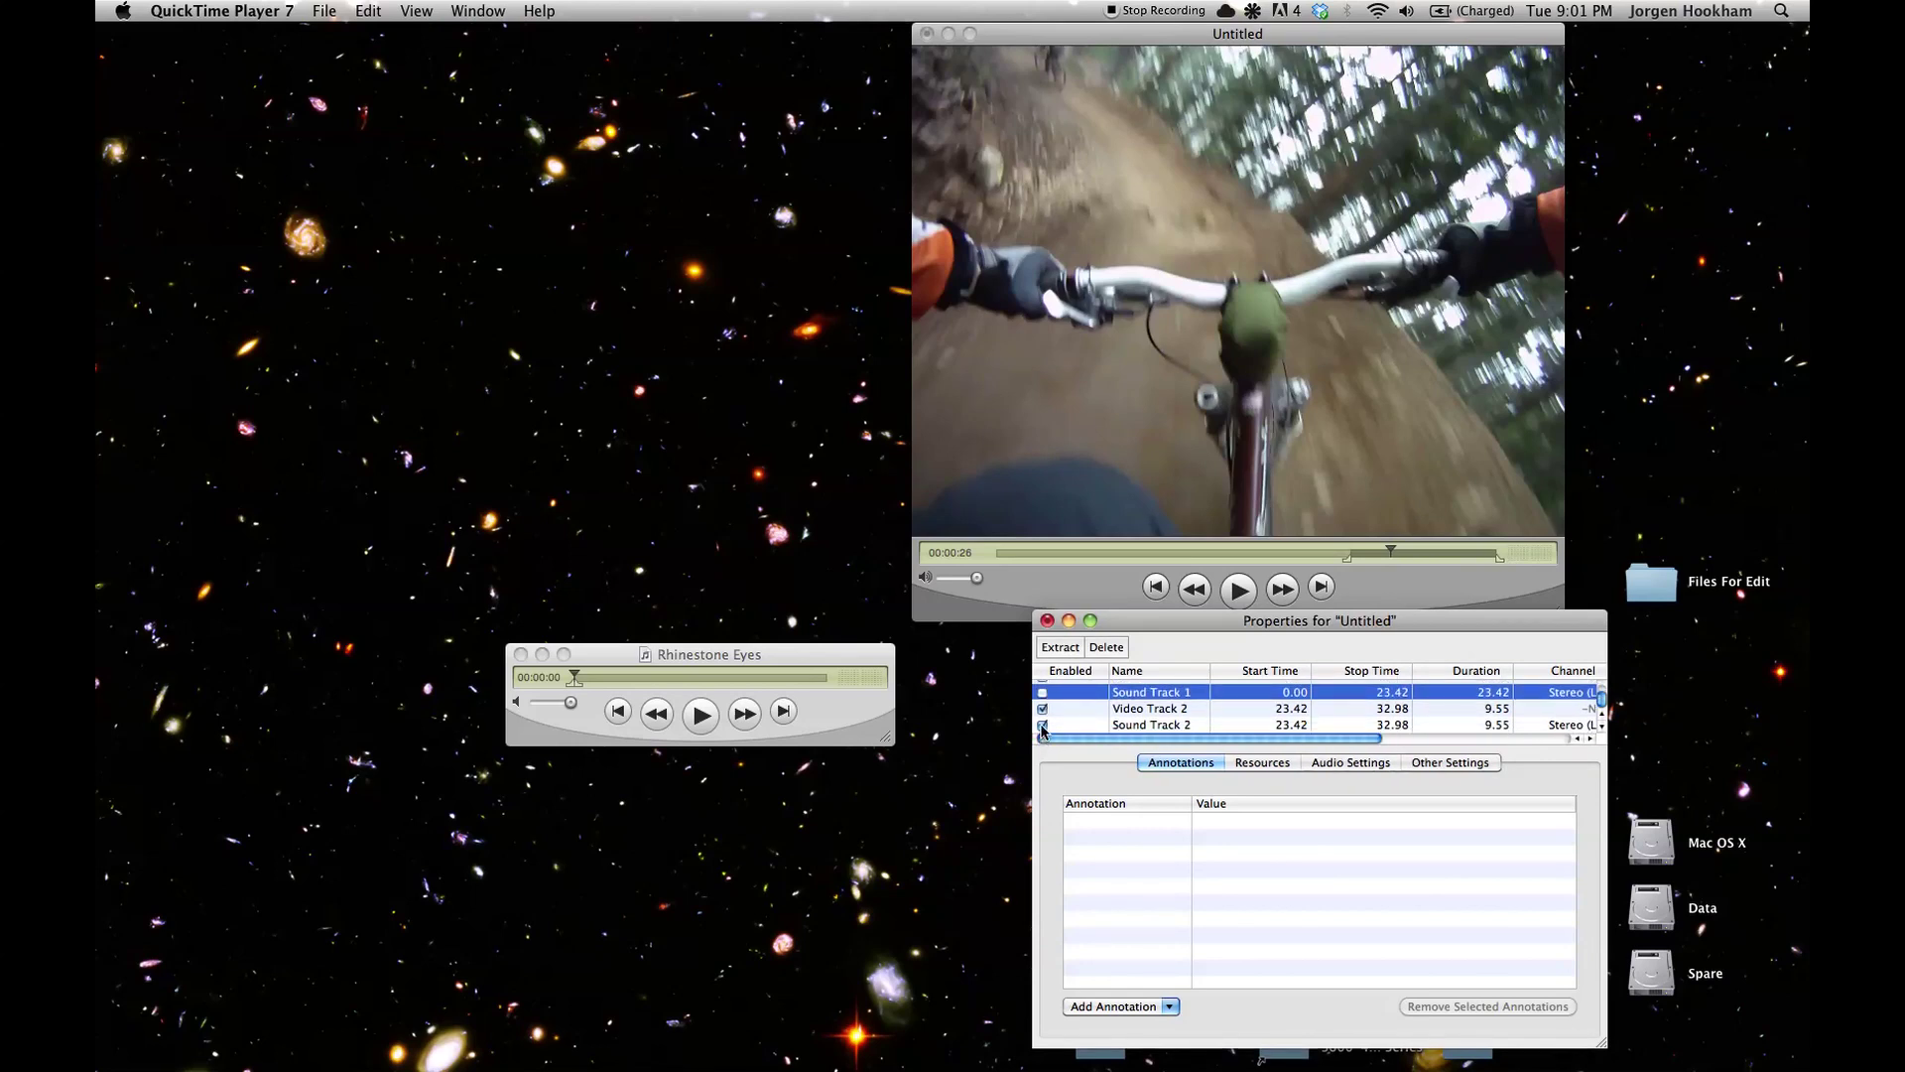
click(1041, 725)
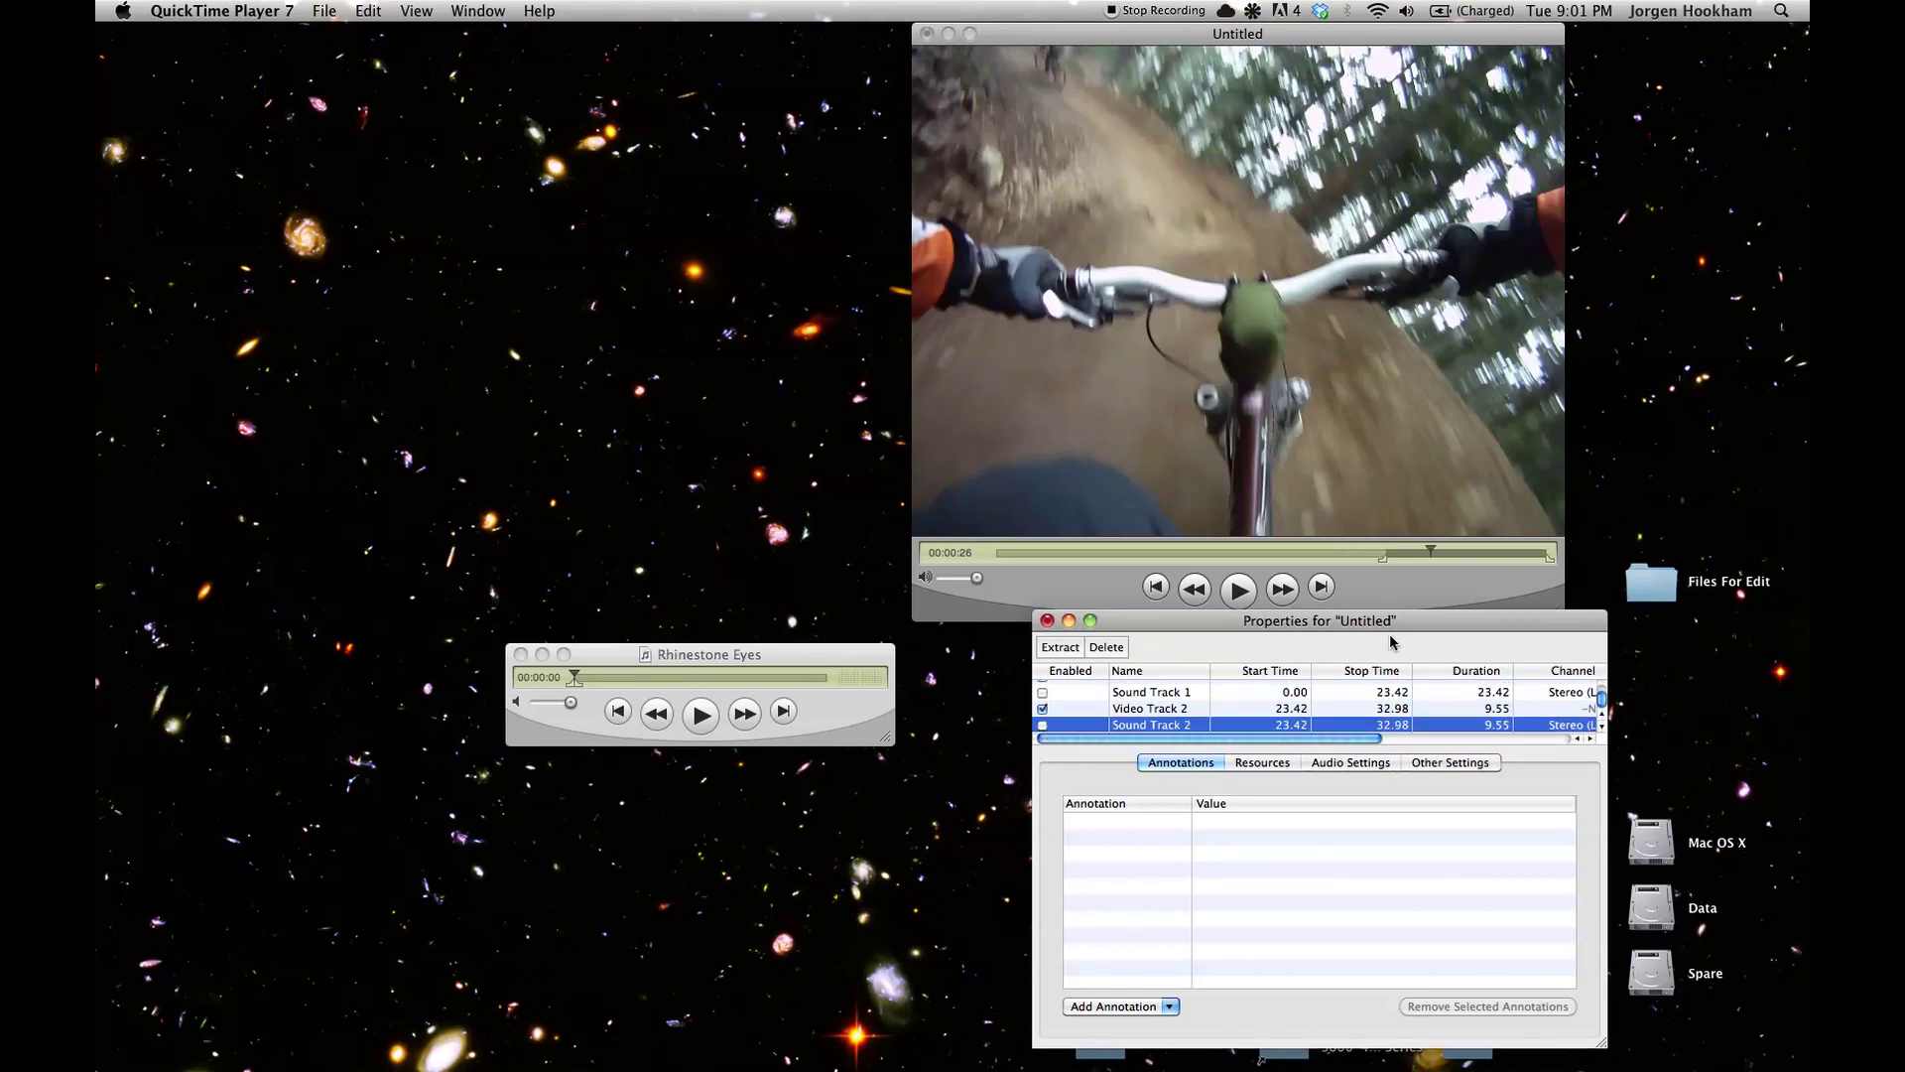
click(1197, 593)
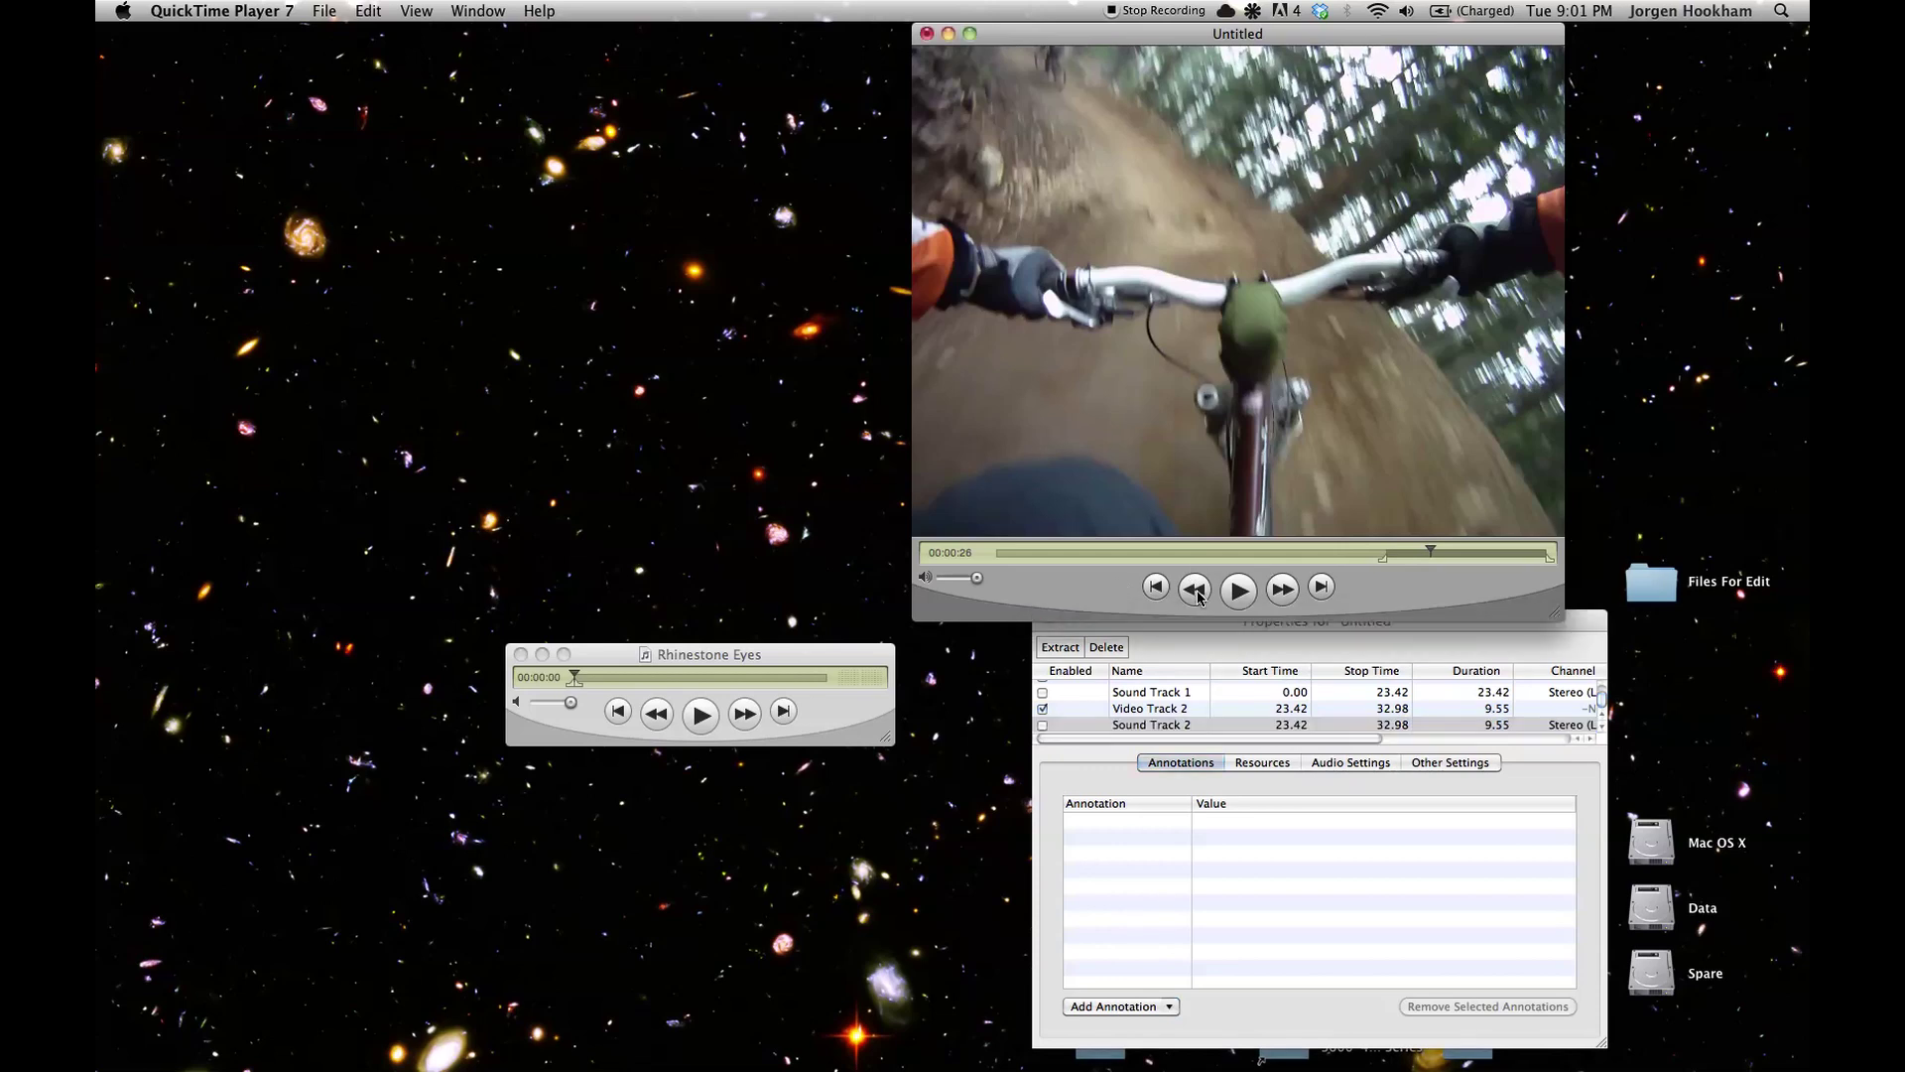
click(1156, 588)
Rewind the Untitled movie and compare its length with the Rhinestone Eyes song
click(1179, 880)
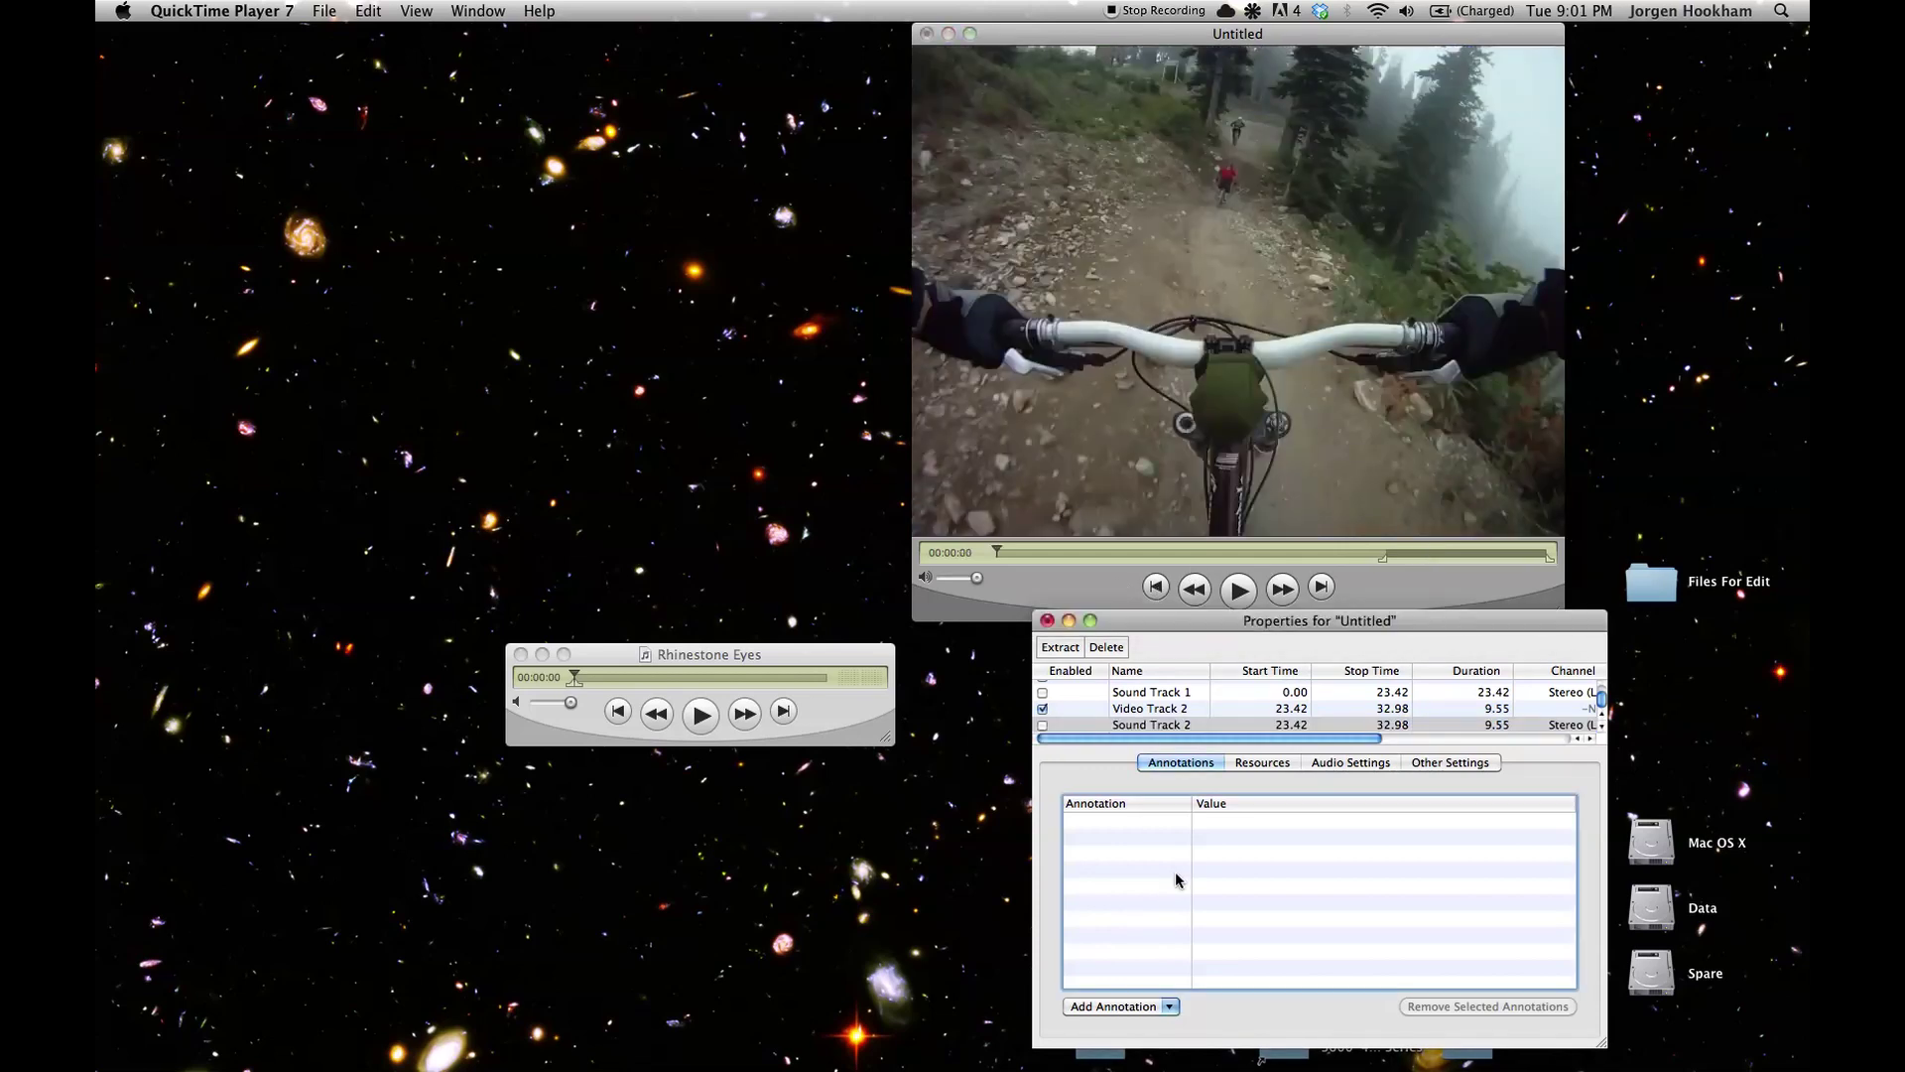
click(679, 660)
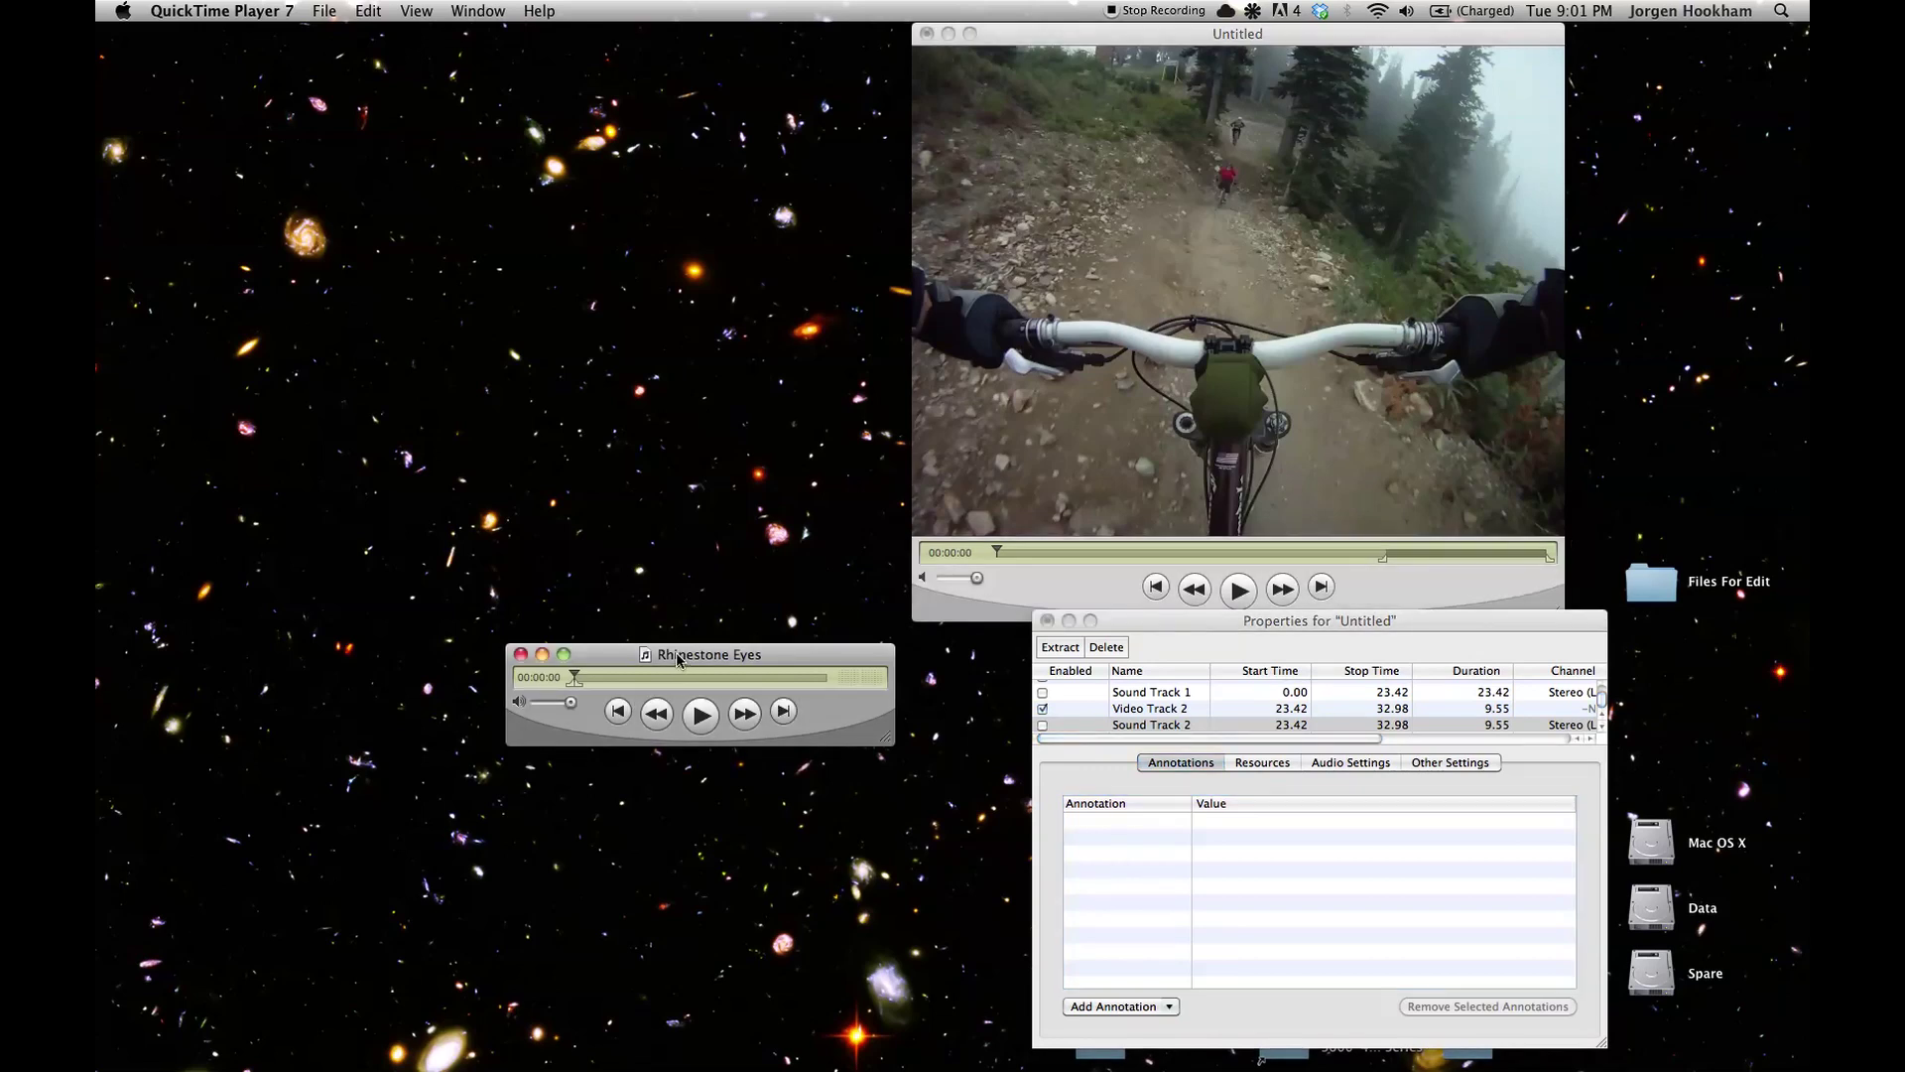
click(1365, 587)
click(1320, 587)
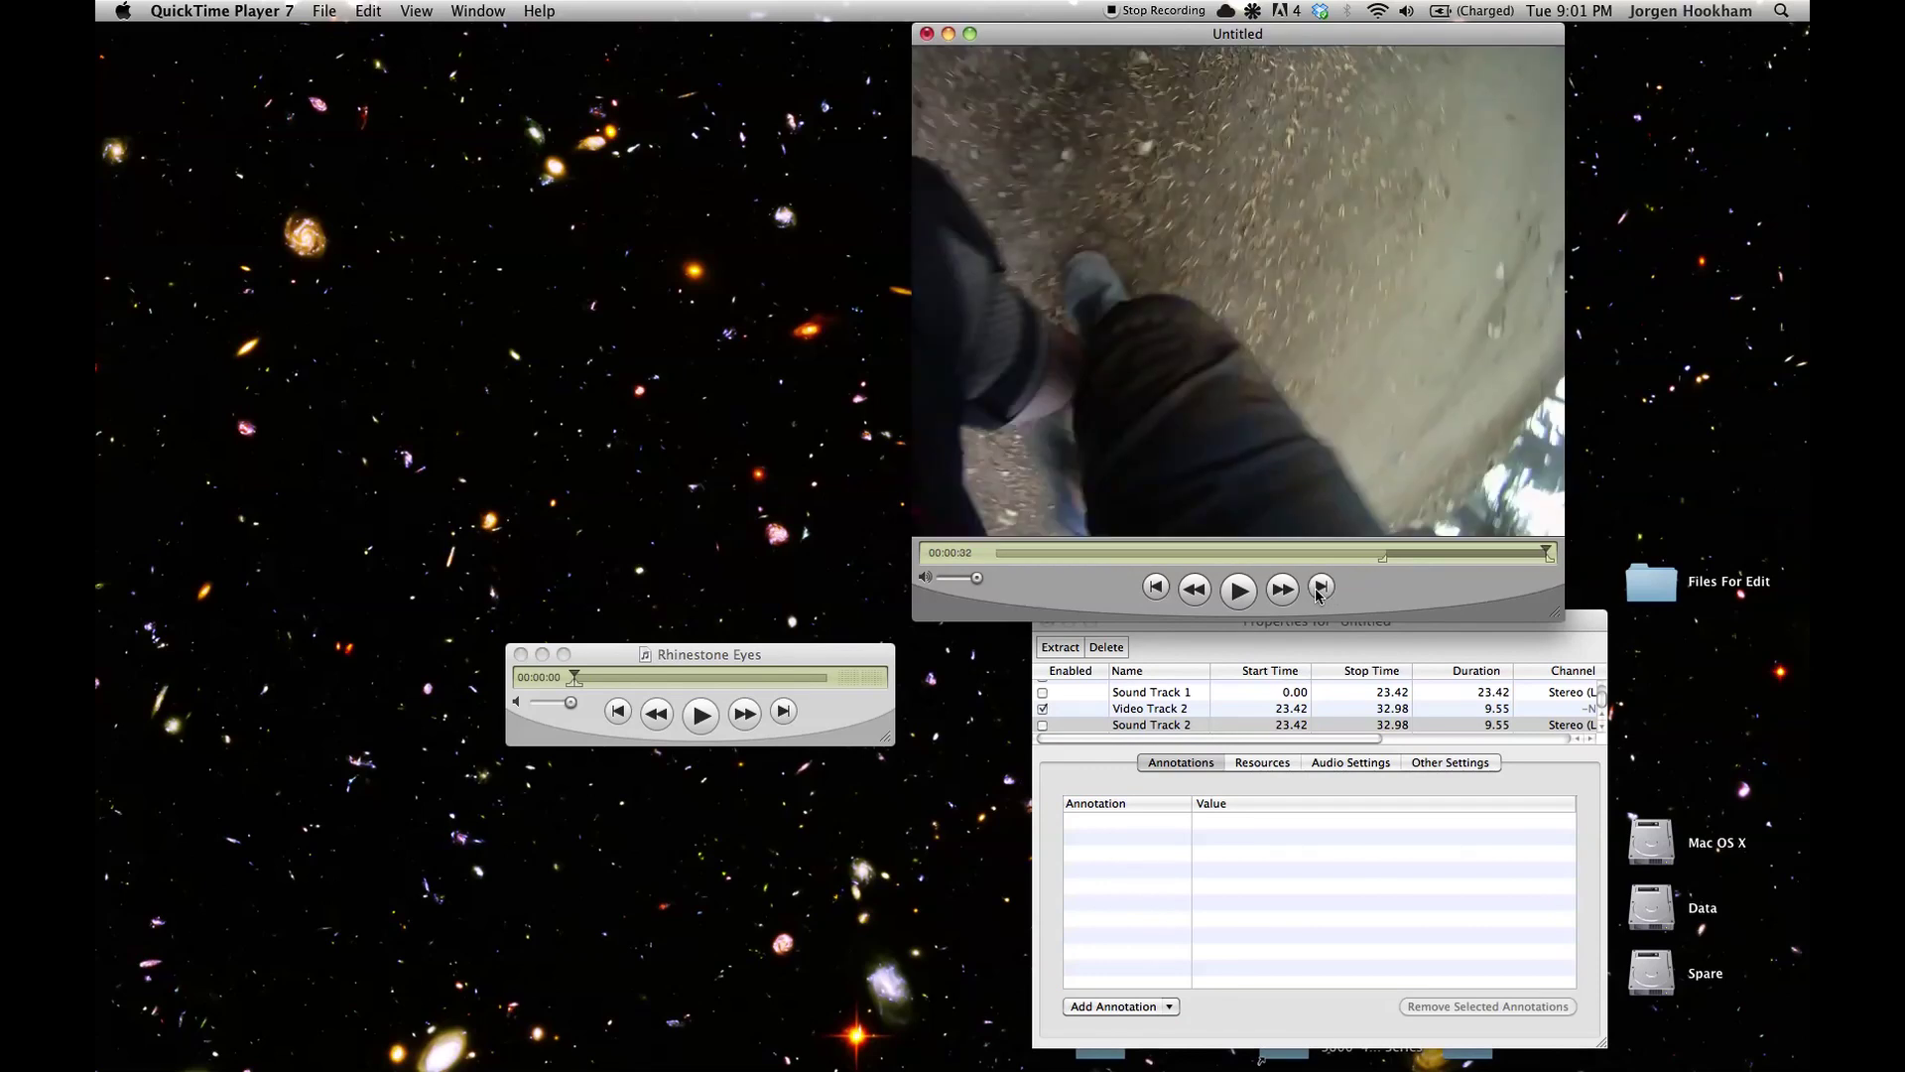
click(606, 667)
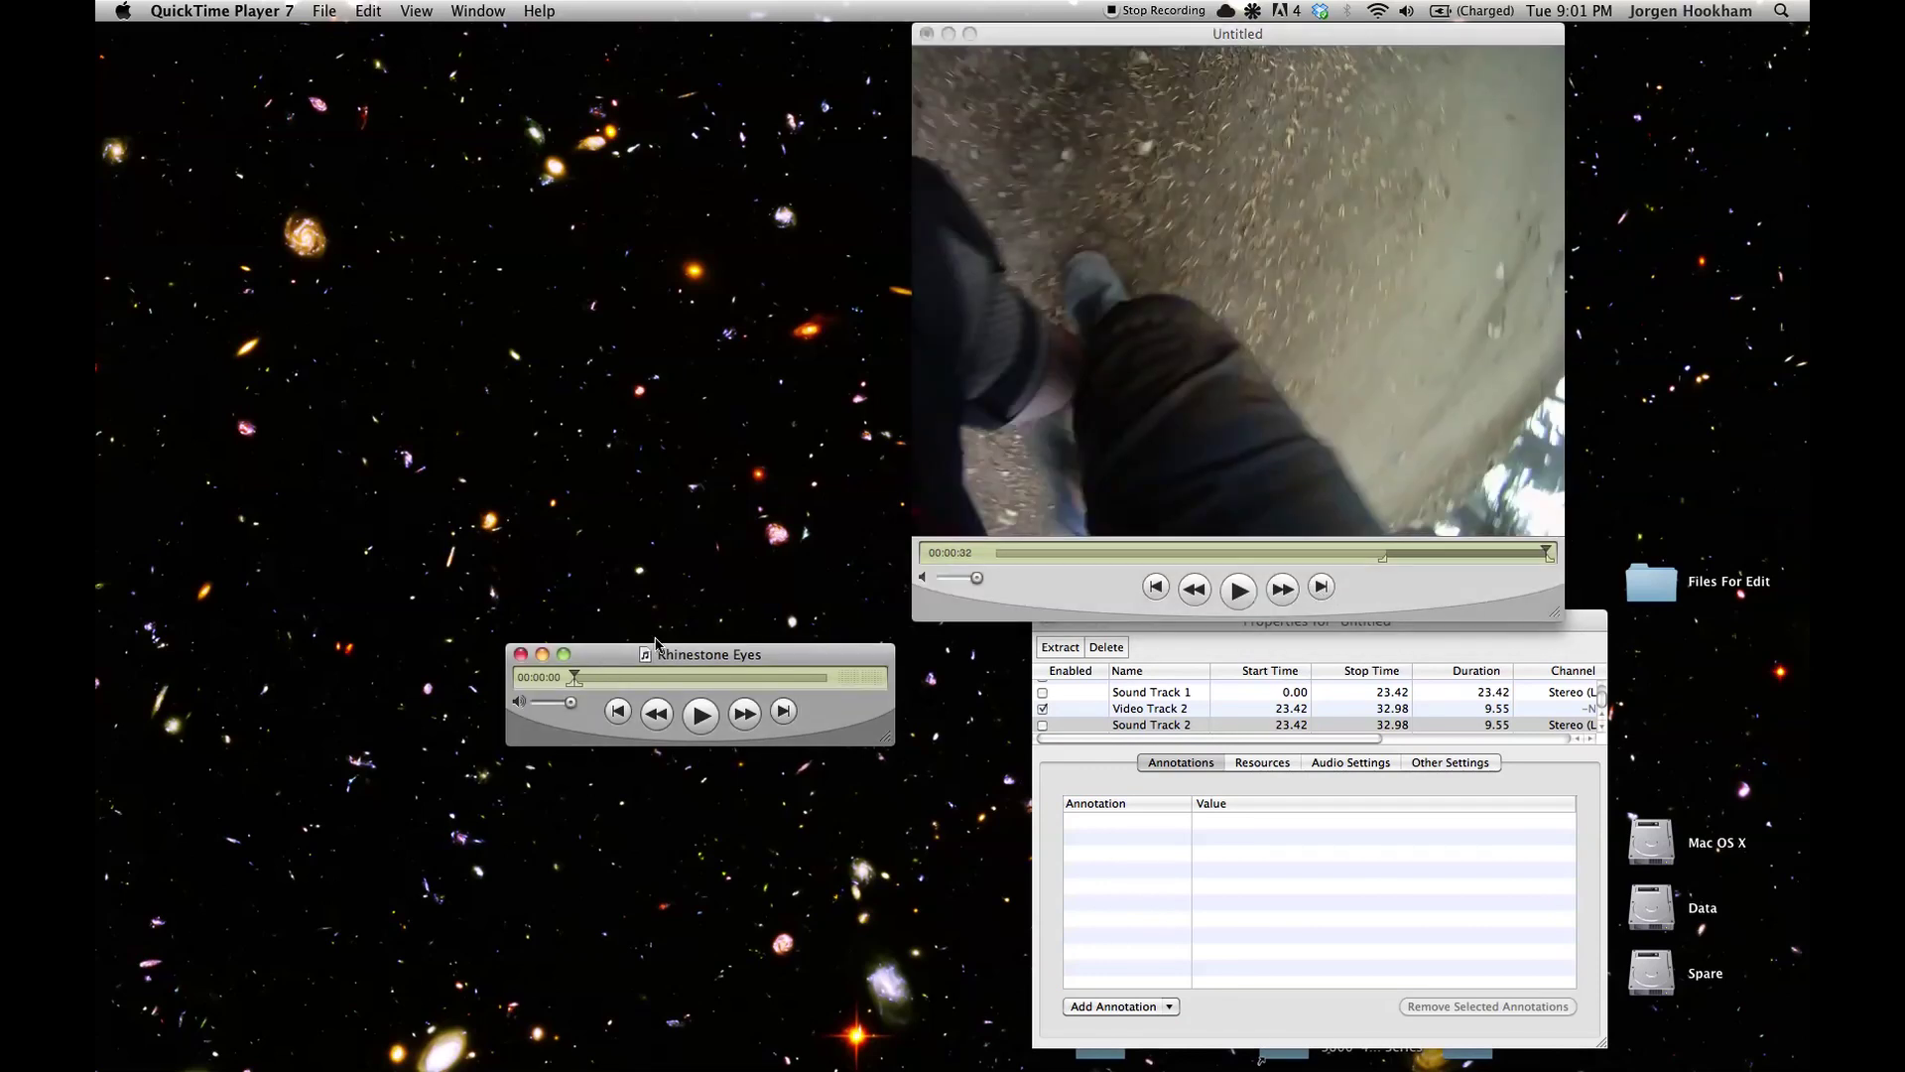
click(1053, 588)
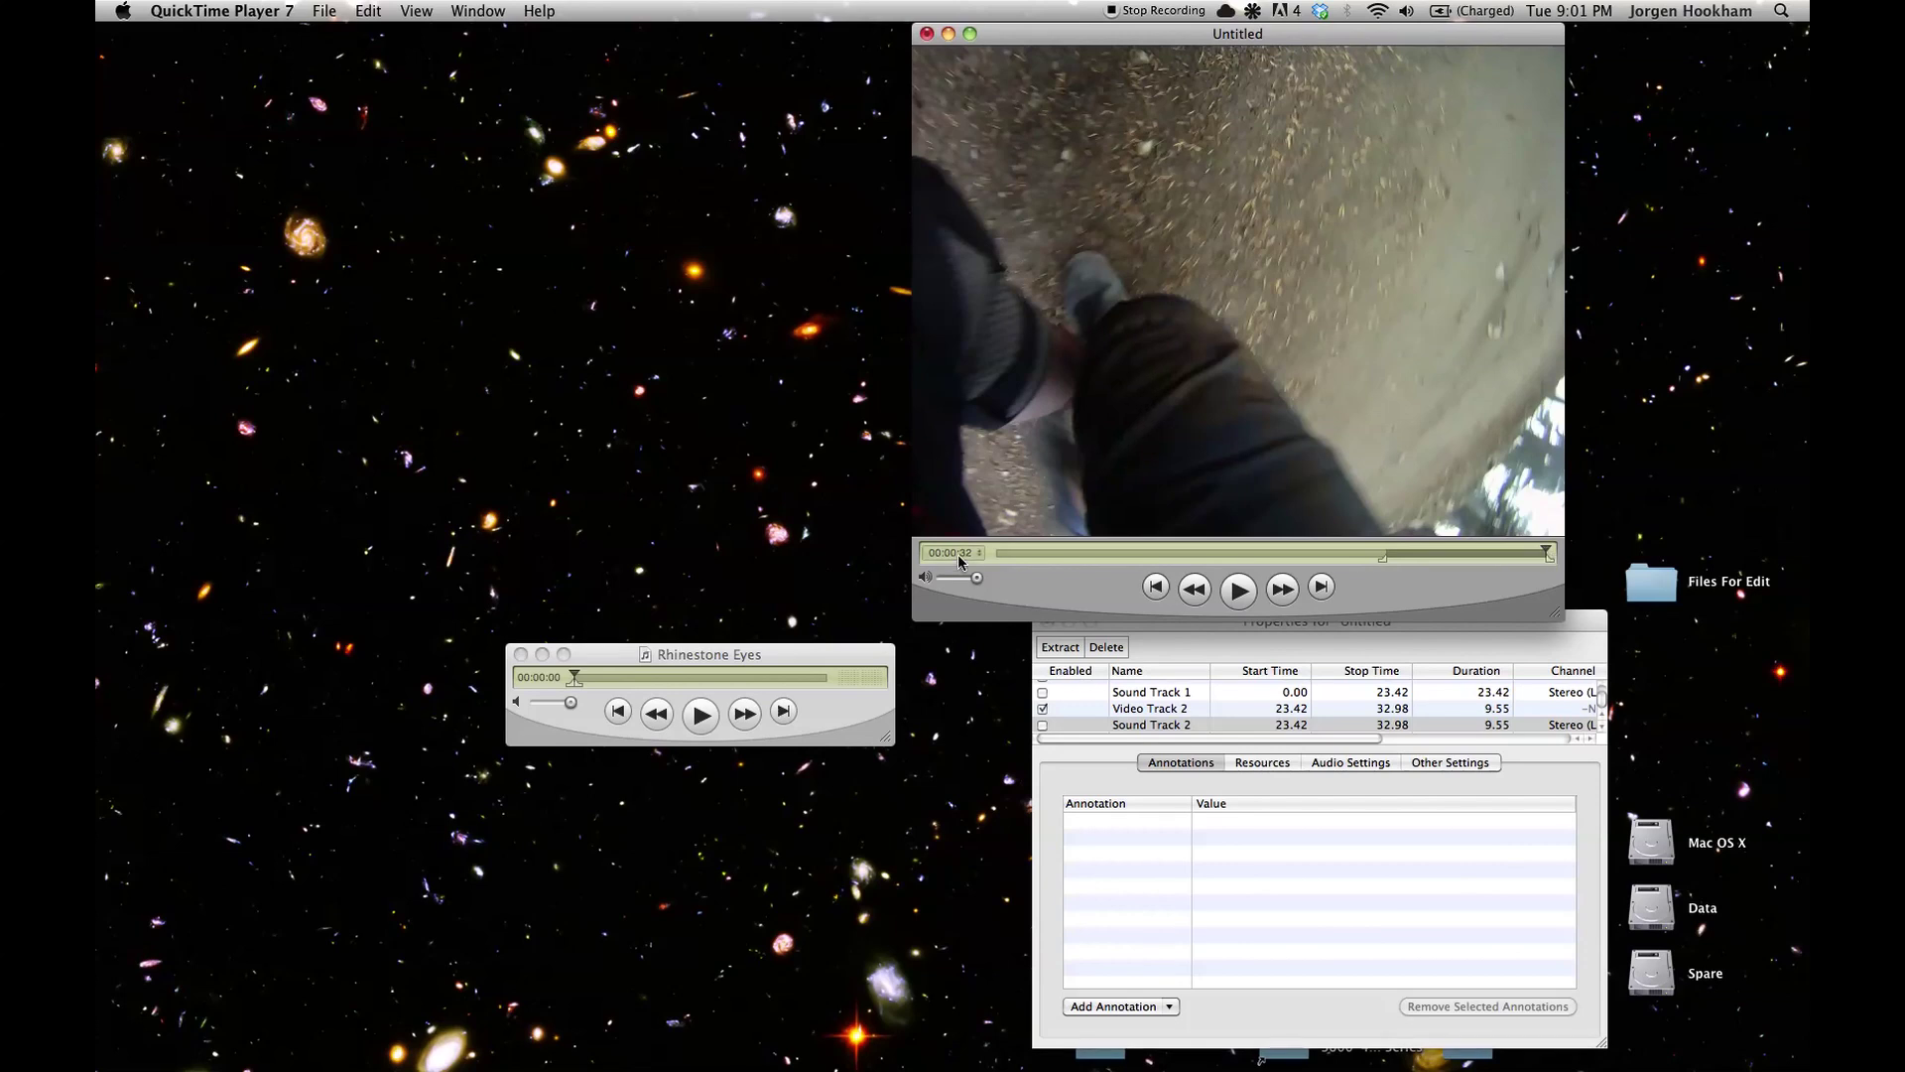
click(654, 656)
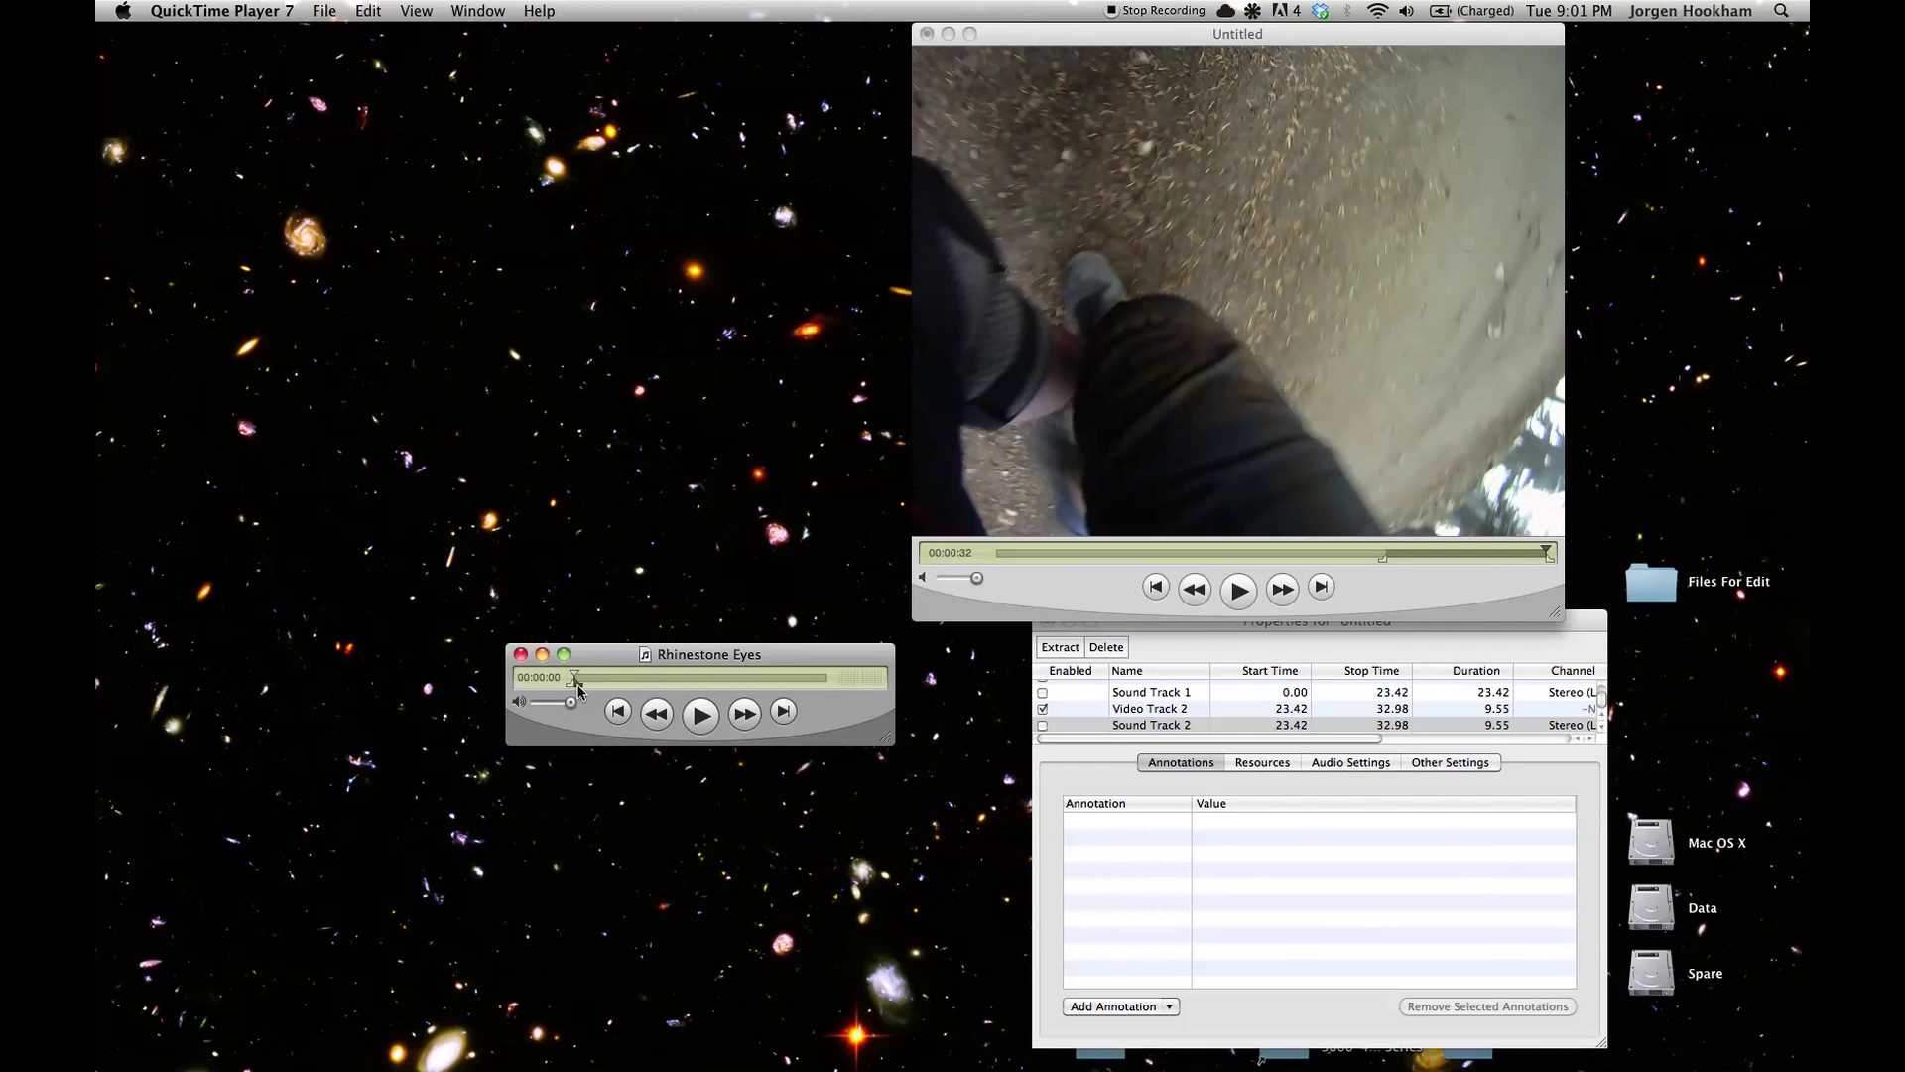
Copy the first 32 seconds of Rhinestone Eyes and add it scaled across the whole Untitled movie
drag(578, 686, 614, 688)
key(super+c)
click(1022, 607)
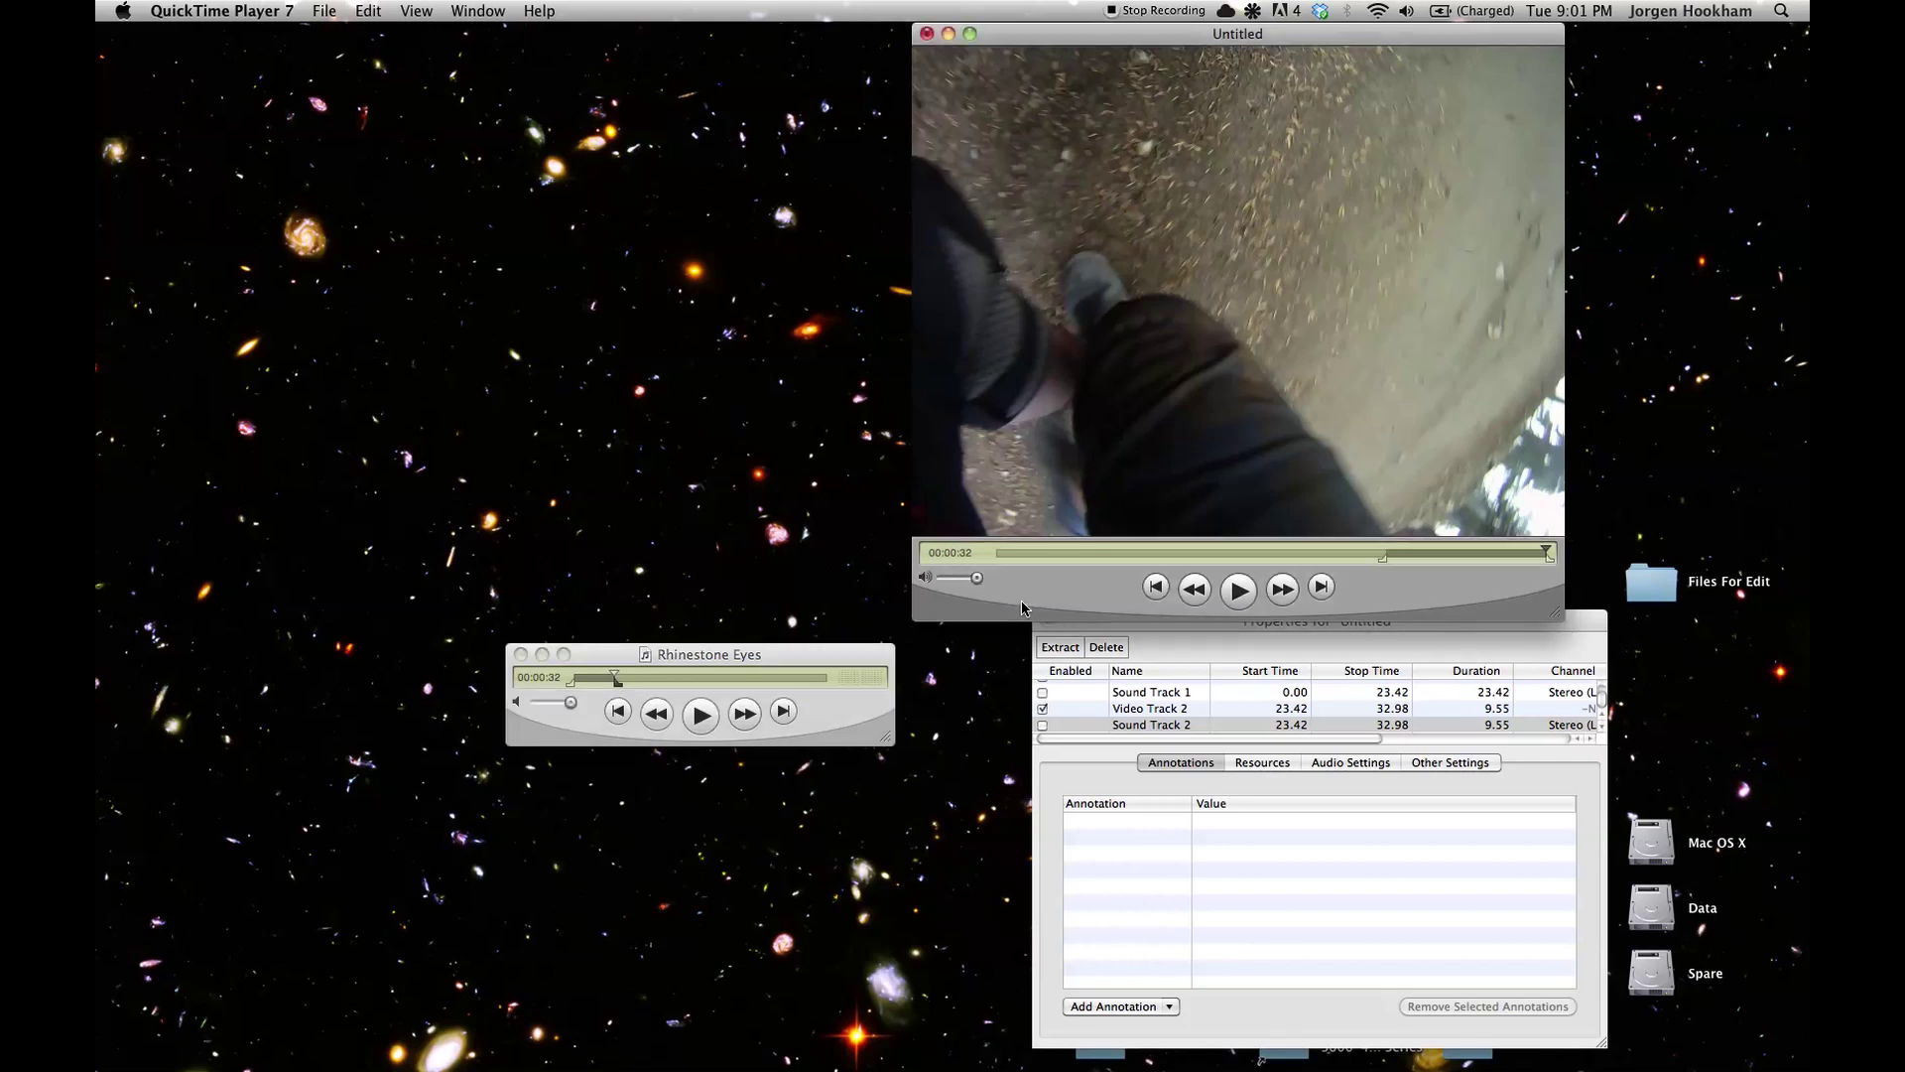
key(super+a)
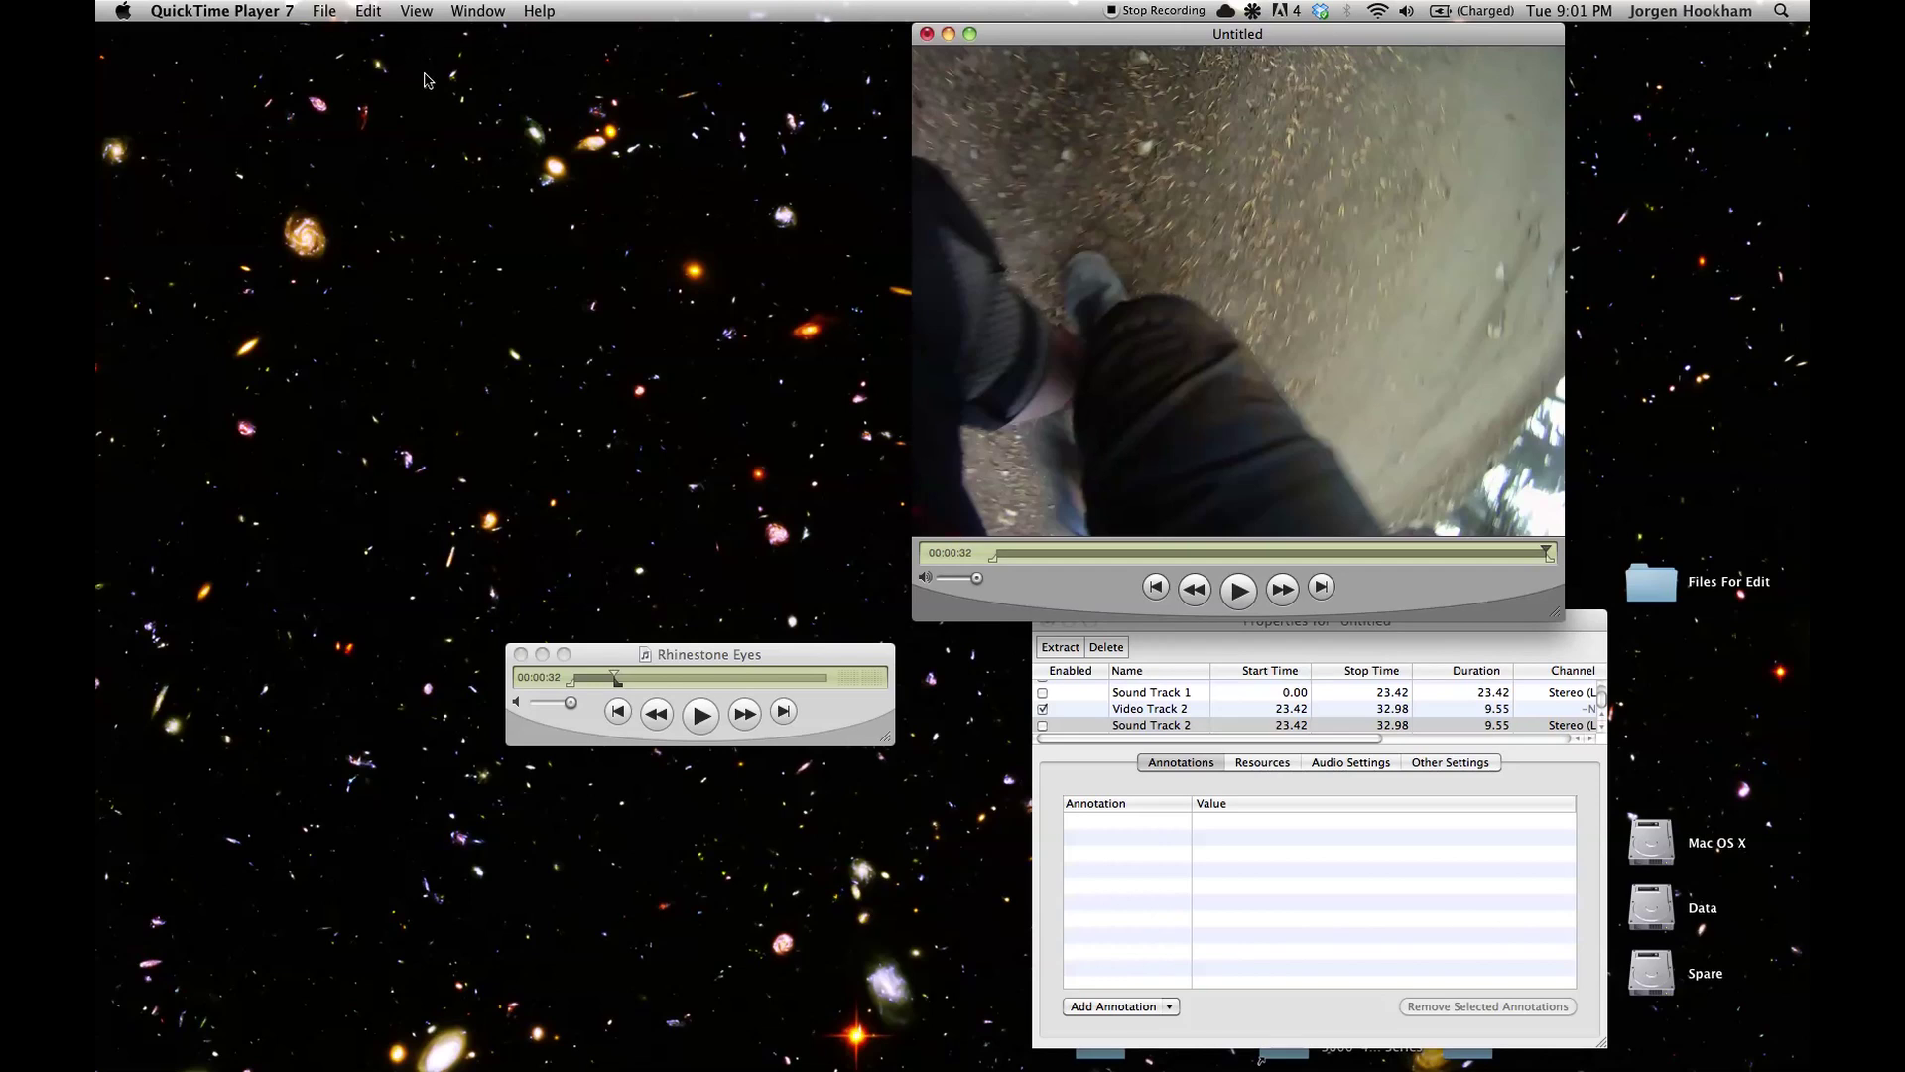
click(381, 18)
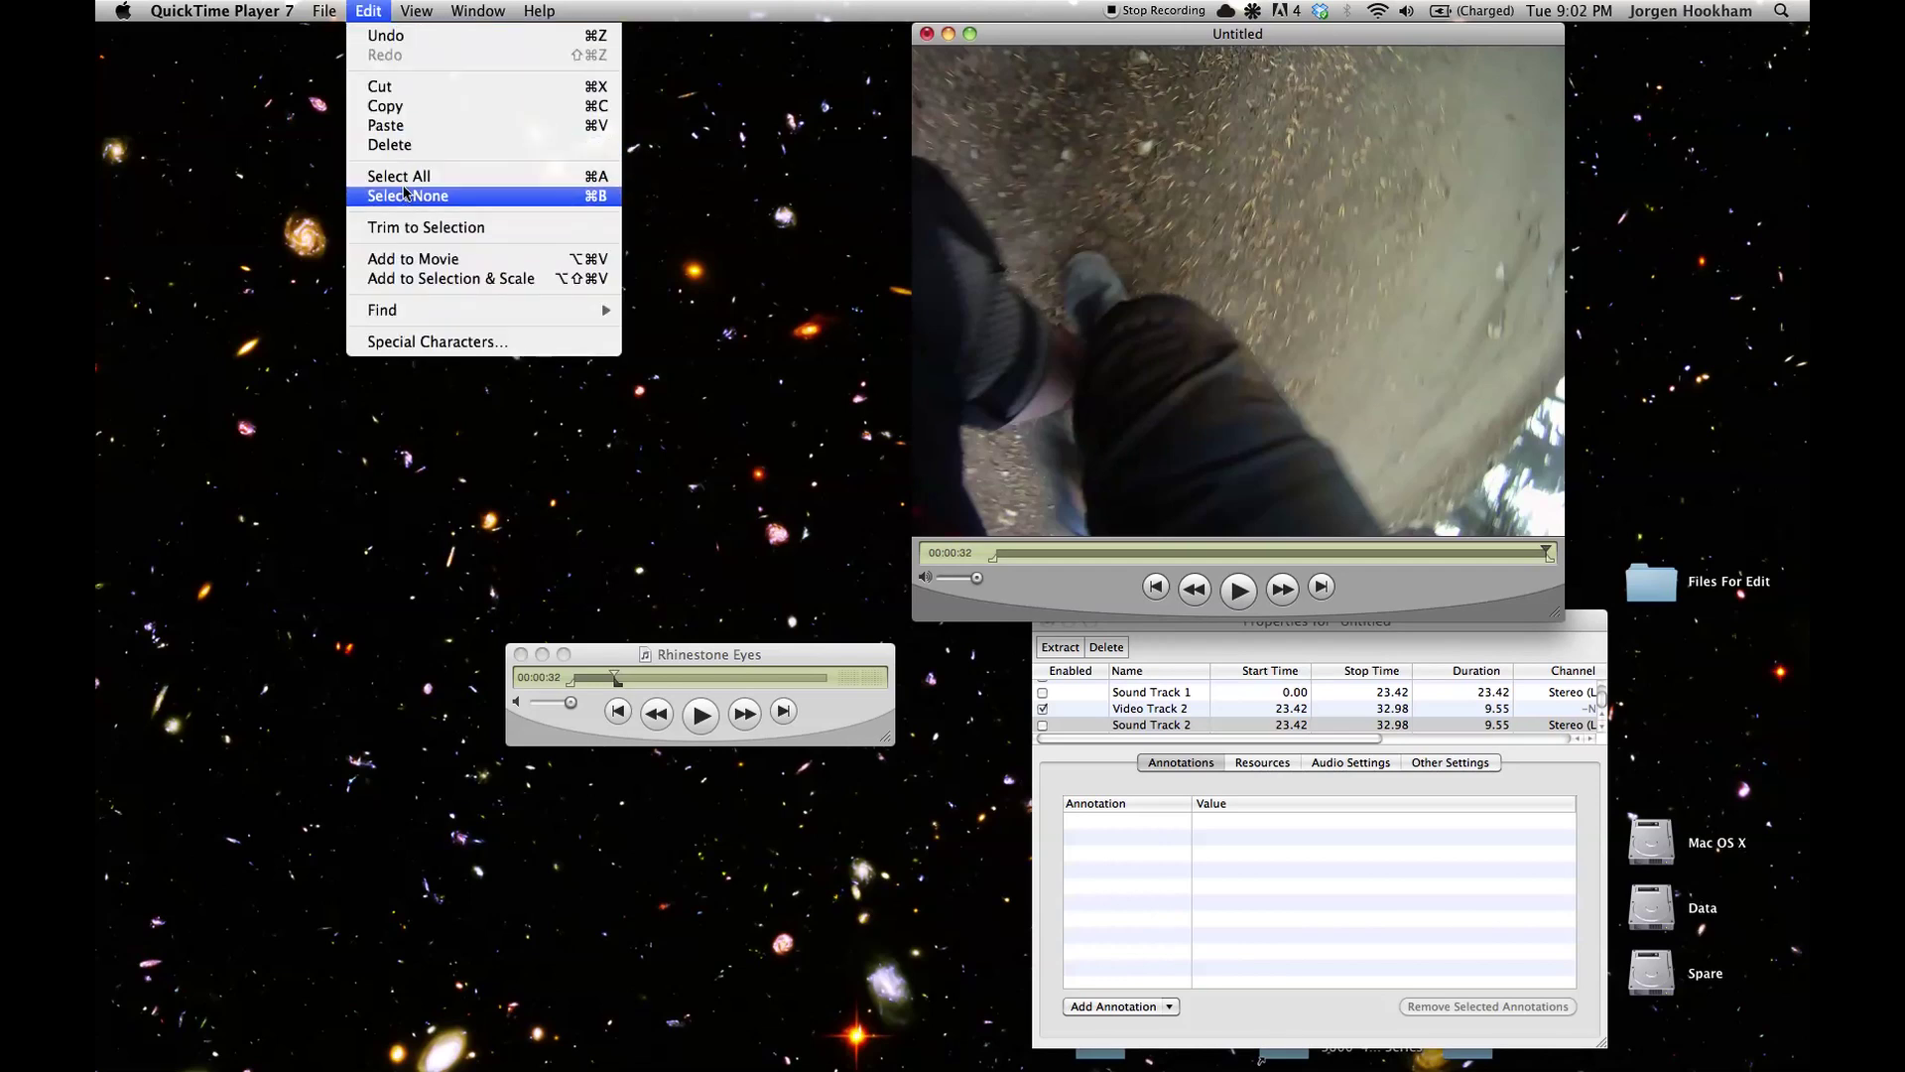
click(408, 284)
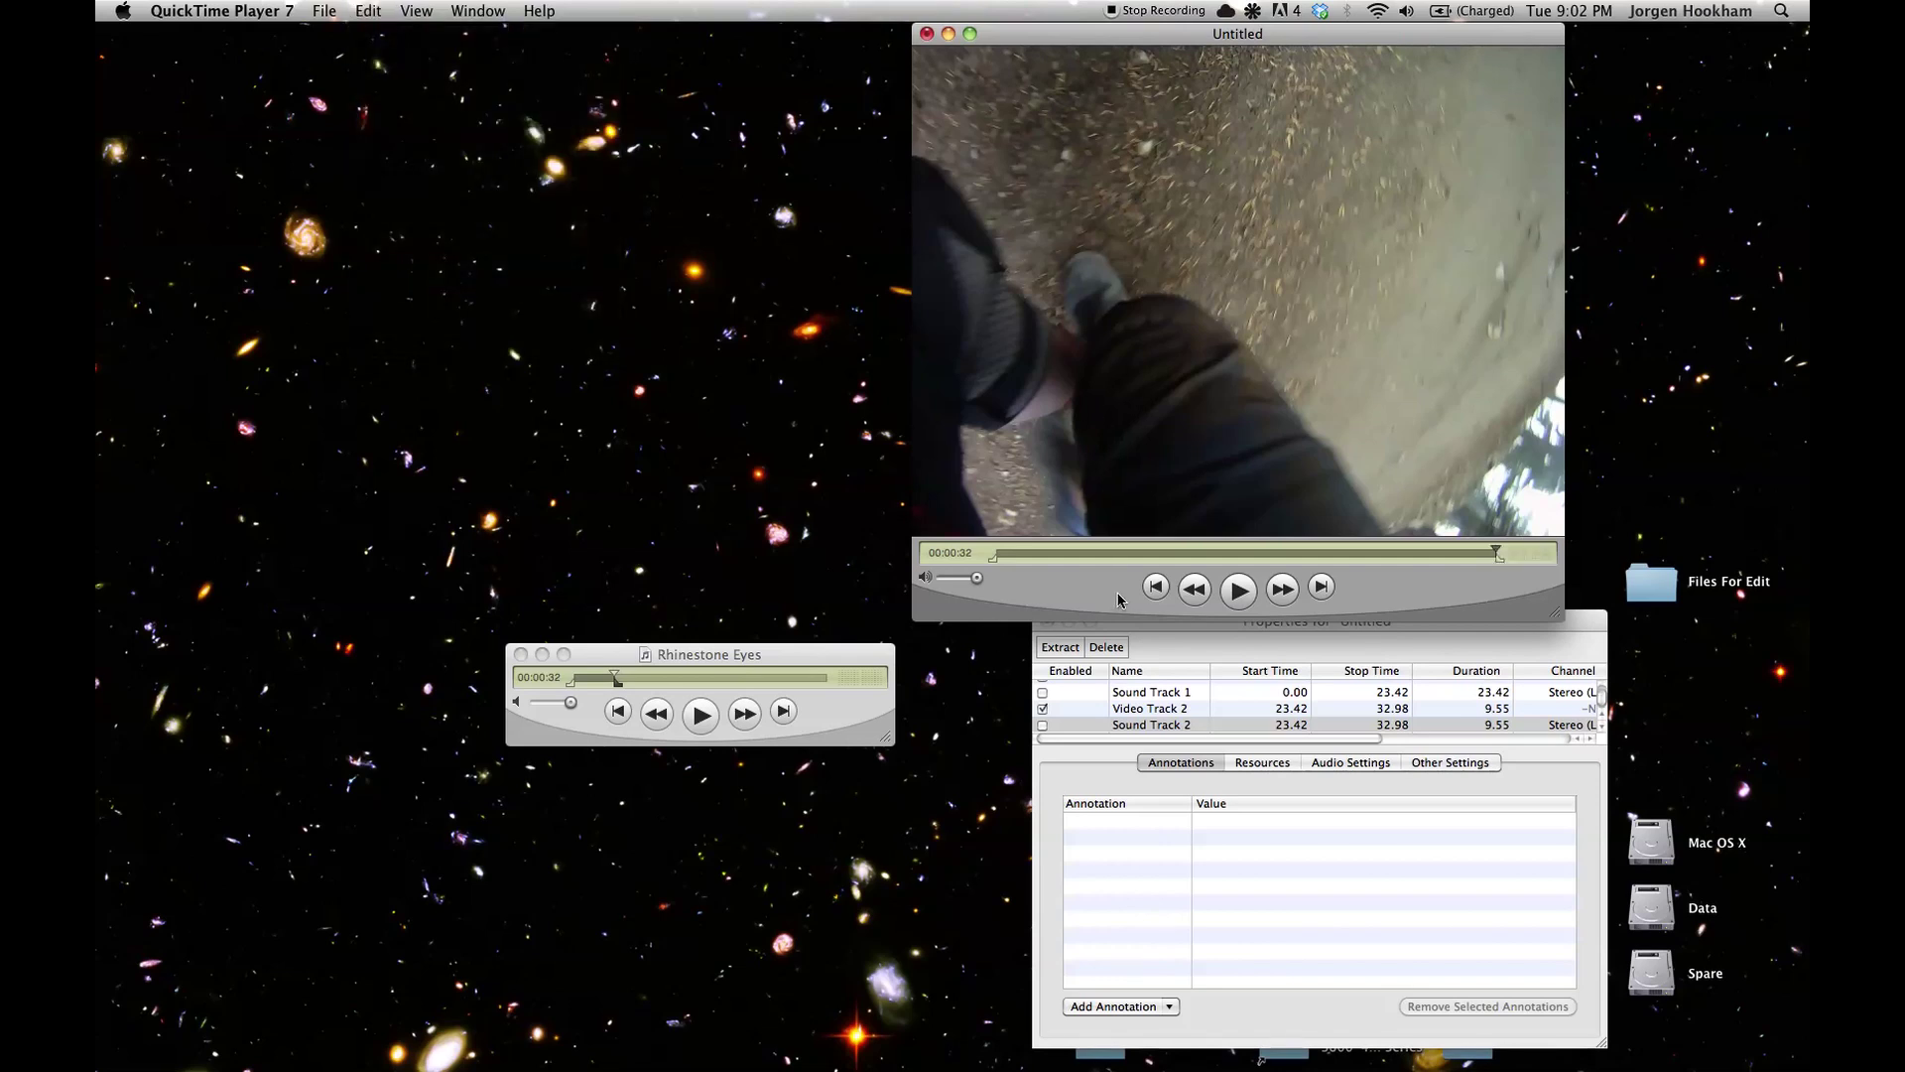
Rewind the Untitled montage to its start
click(740, 511)
click(1060, 587)
click(1157, 587)
Play the Untitled montage from the start to hear the song over both upright bike clips
click(1238, 591)
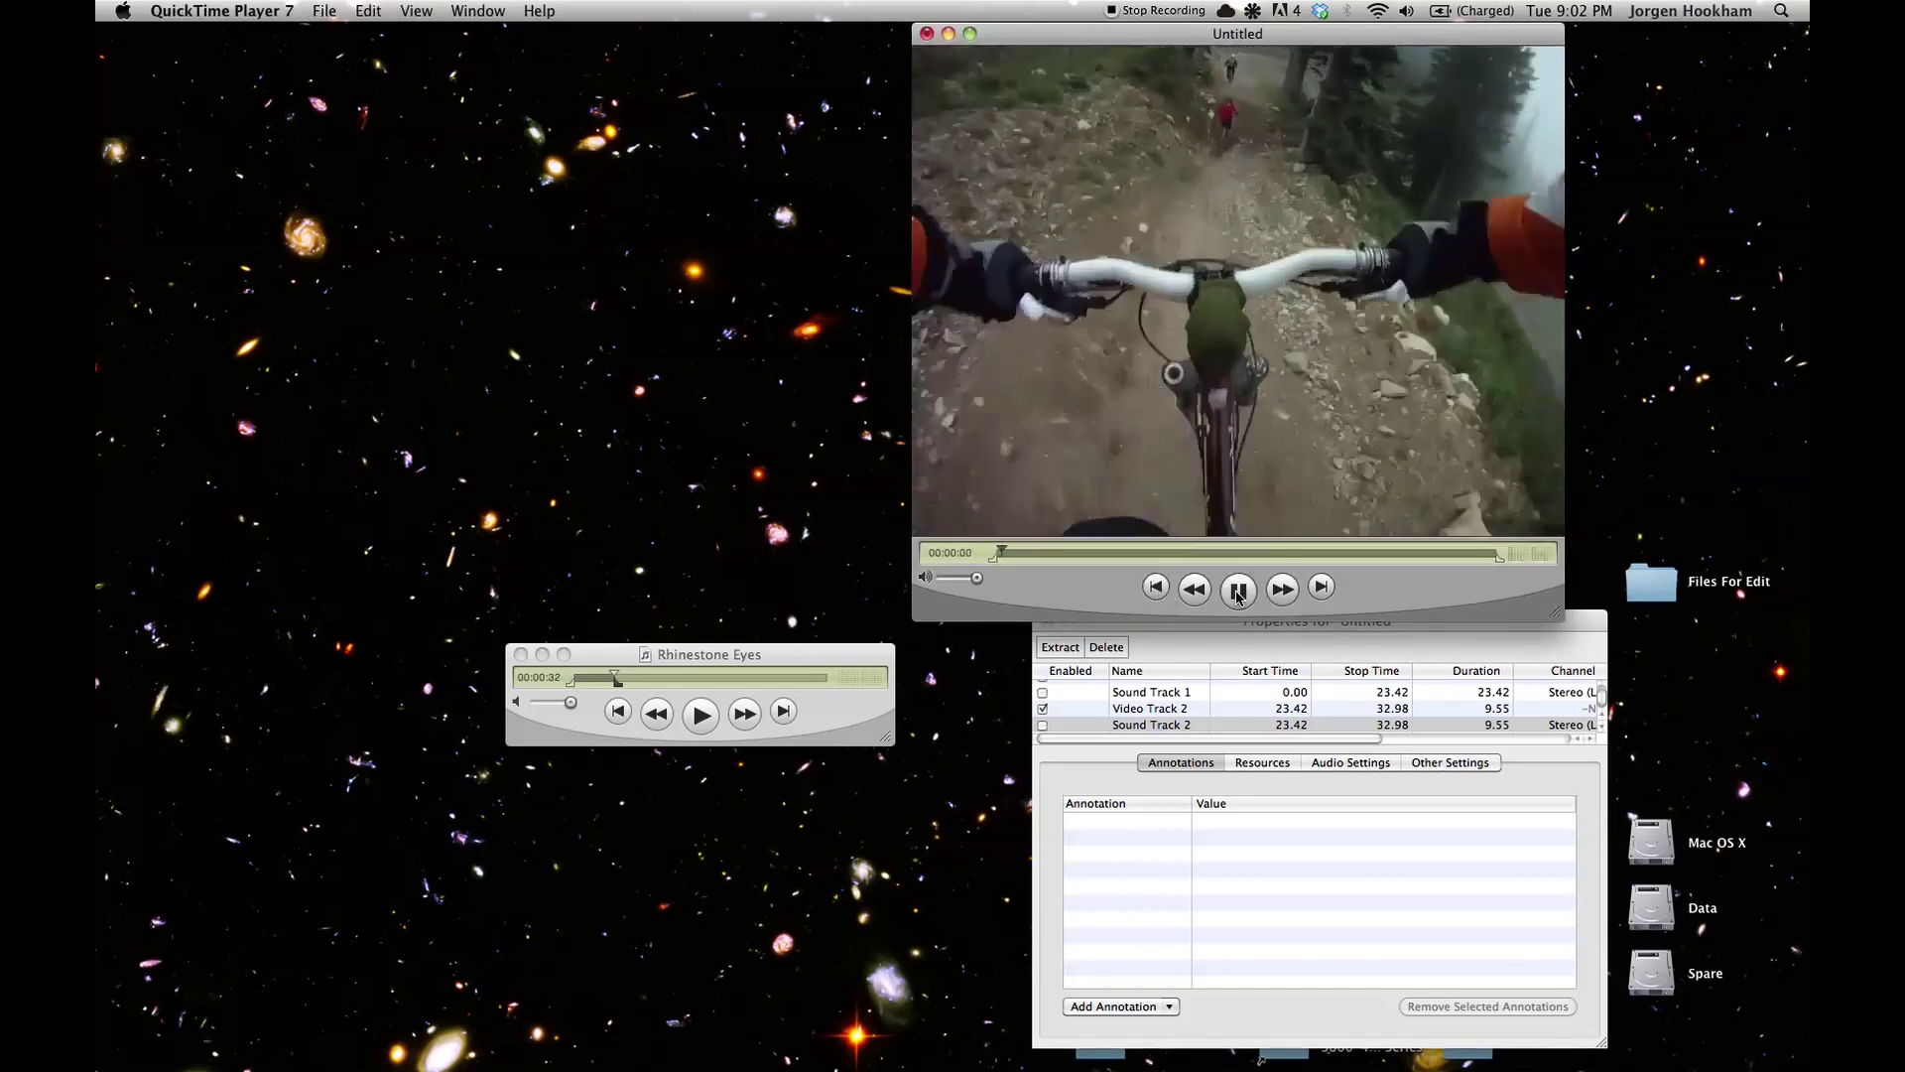